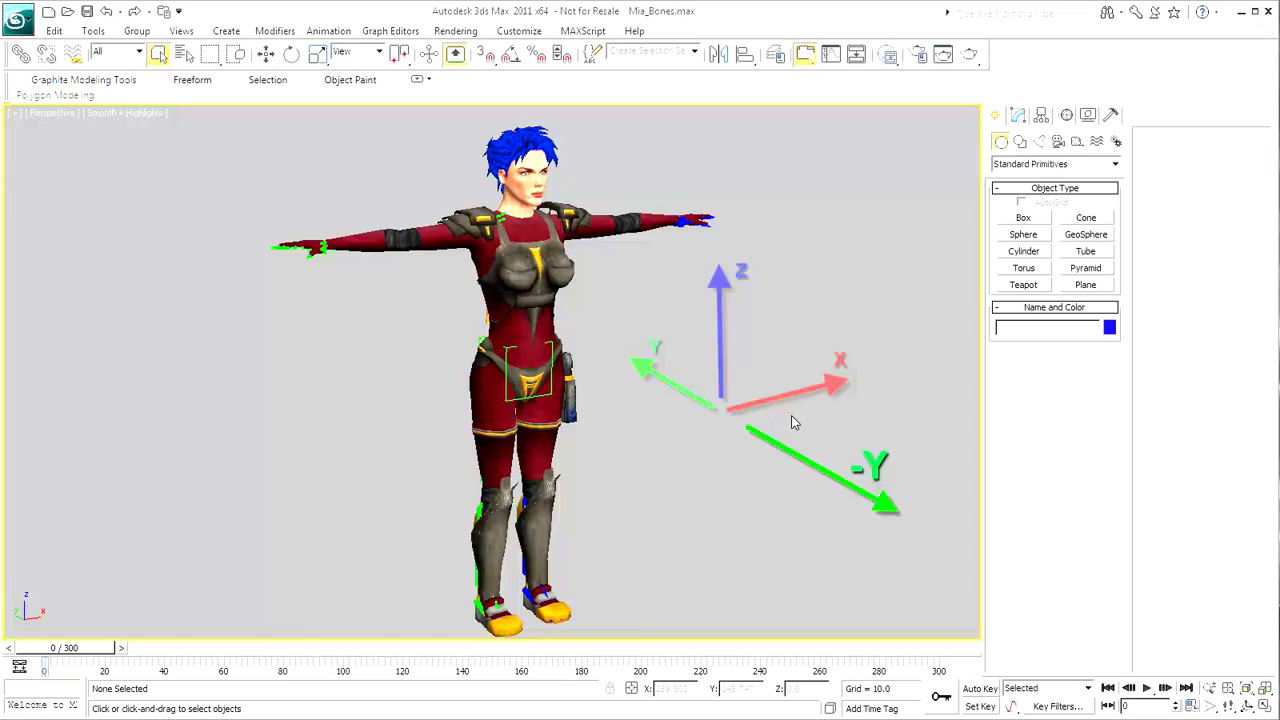
Toggle X-Ray on the Body mesh to check the skeleton, then switch to Left view.
click(550, 436)
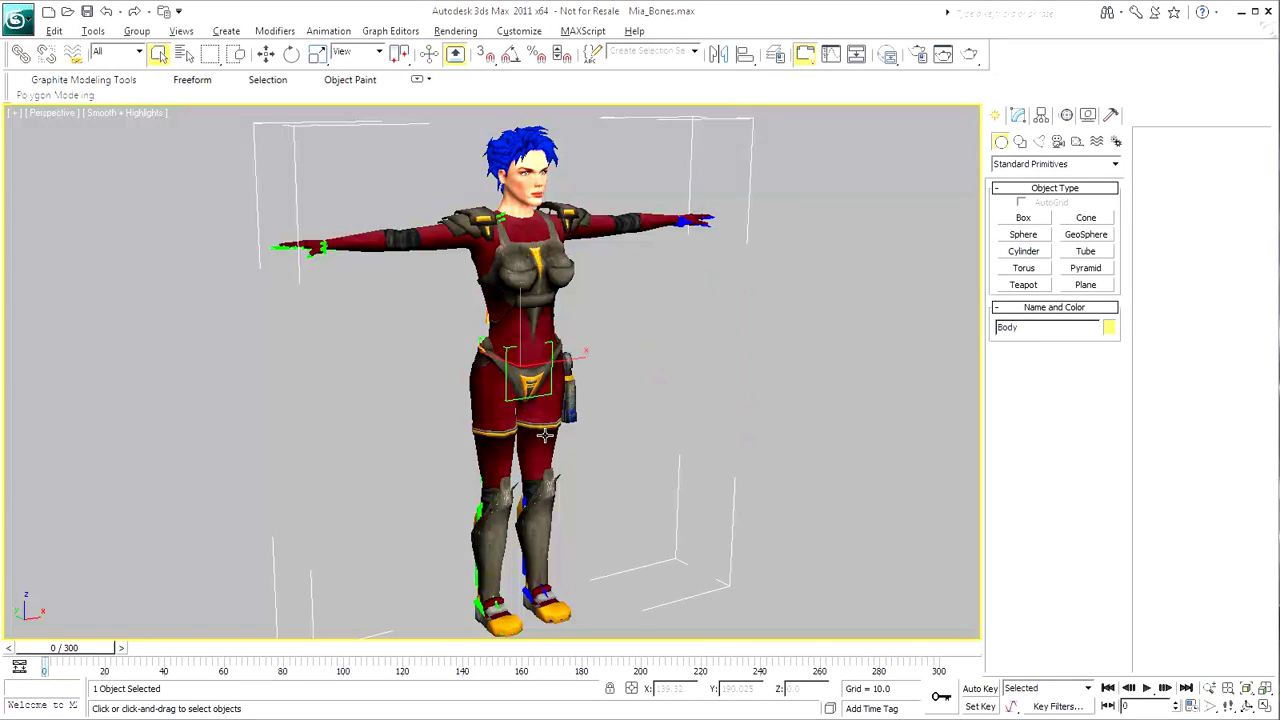
key(alt+x)
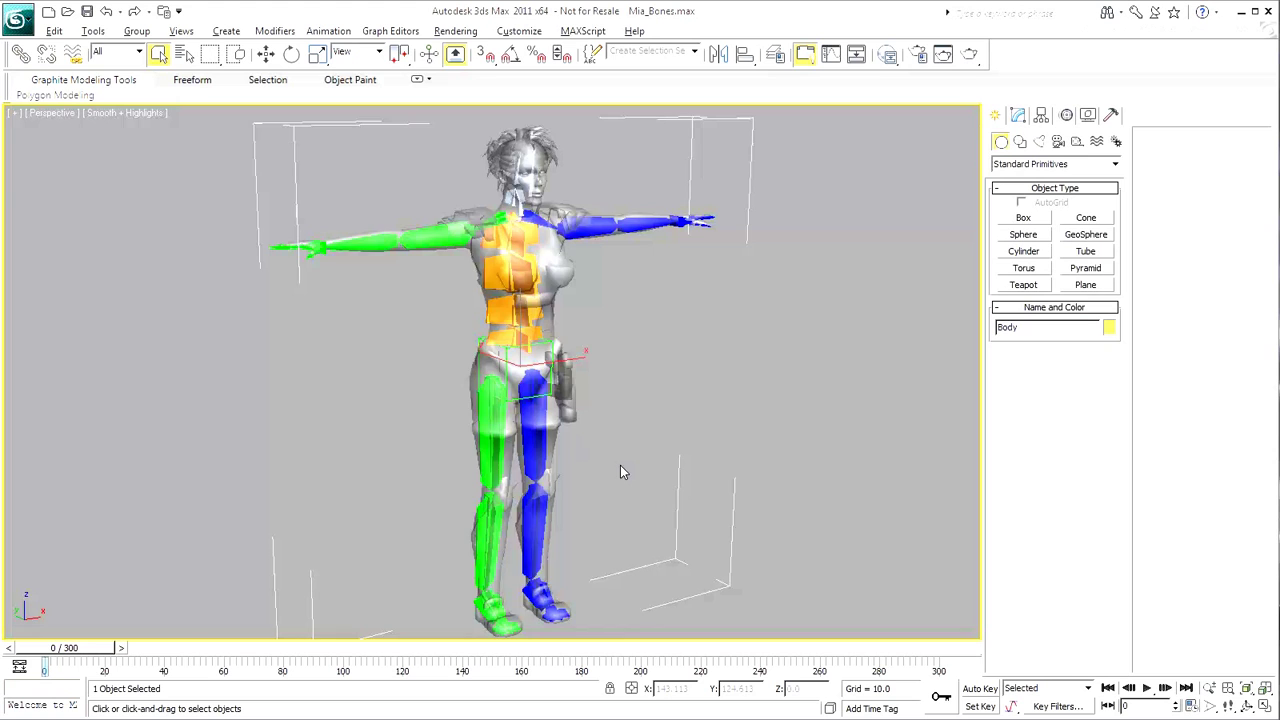
key(alt+x)
click(683, 467)
key(l)
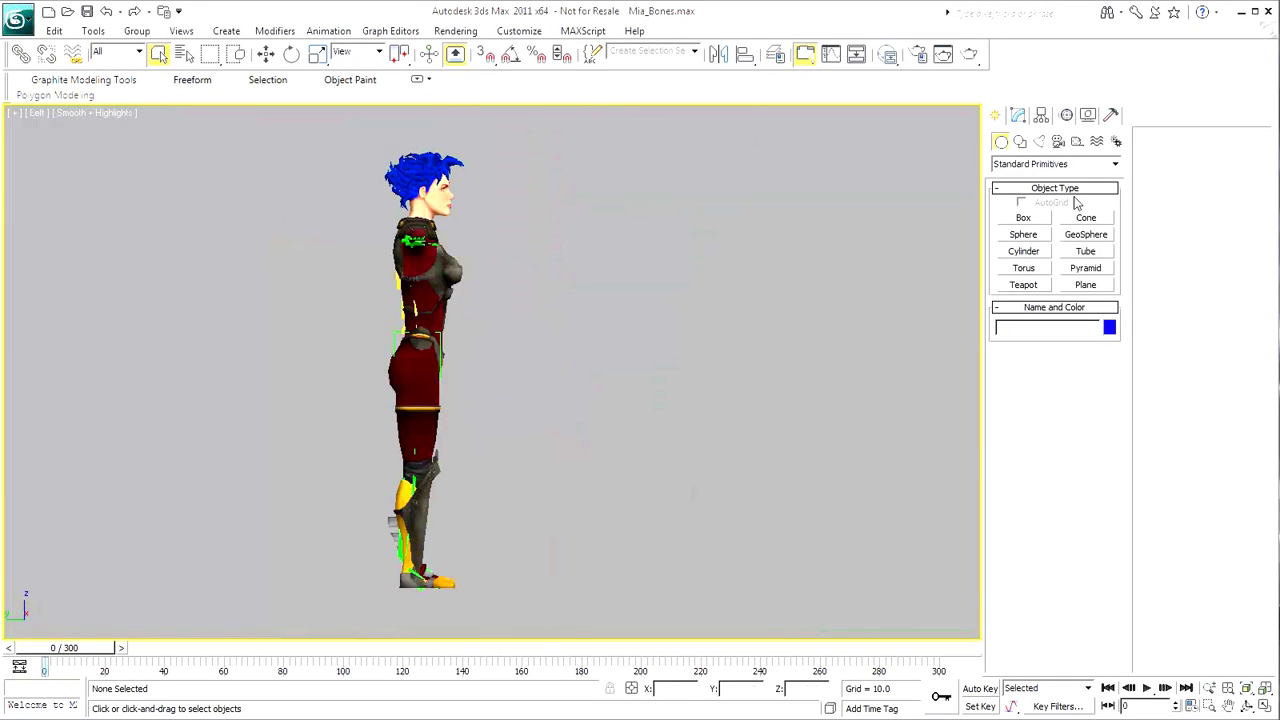
Draw a test bone chain beside the character through hip, knee, ankle and toe.
click(1116, 142)
click(1022, 218)
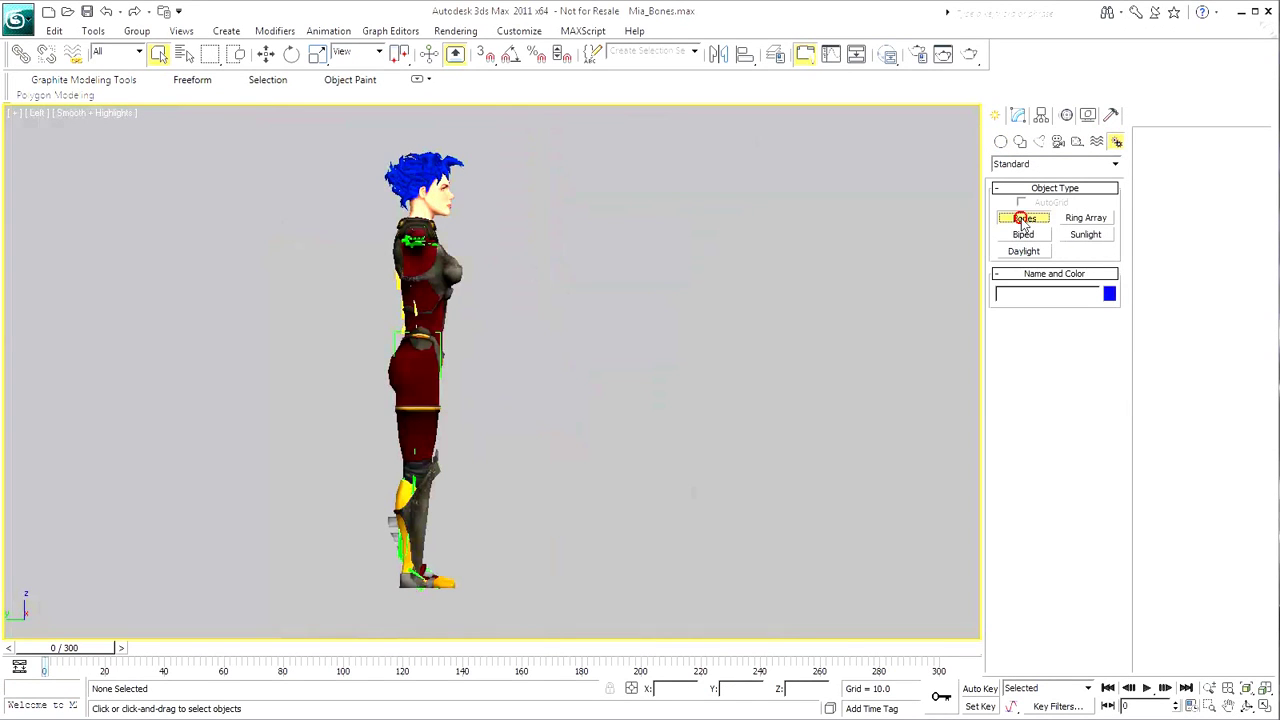
click(549, 367)
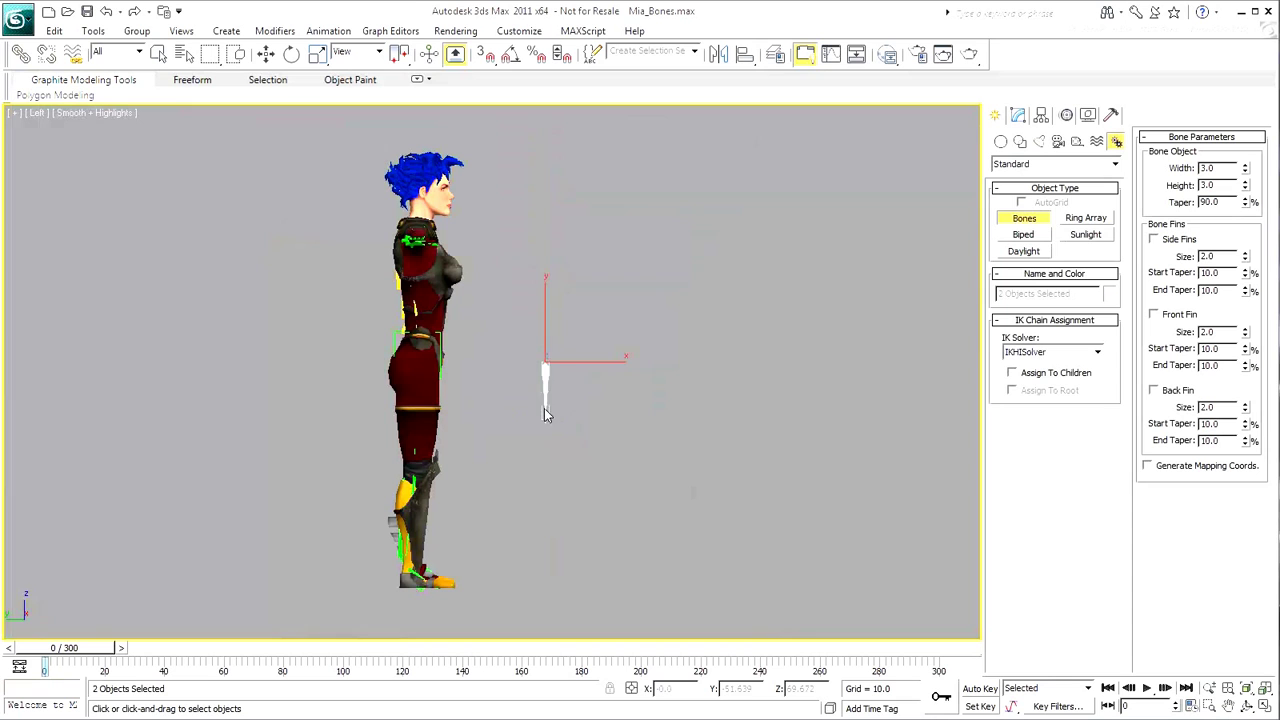
click(554, 457)
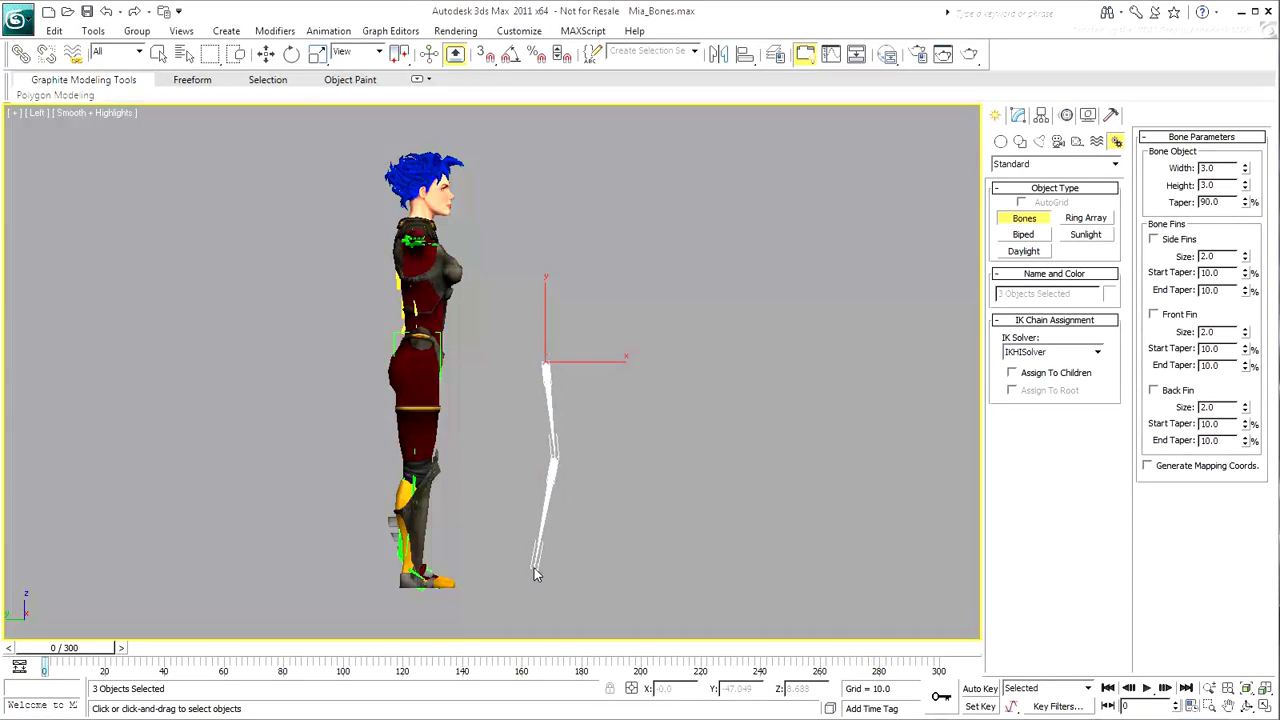
click(535, 570)
click(592, 577)
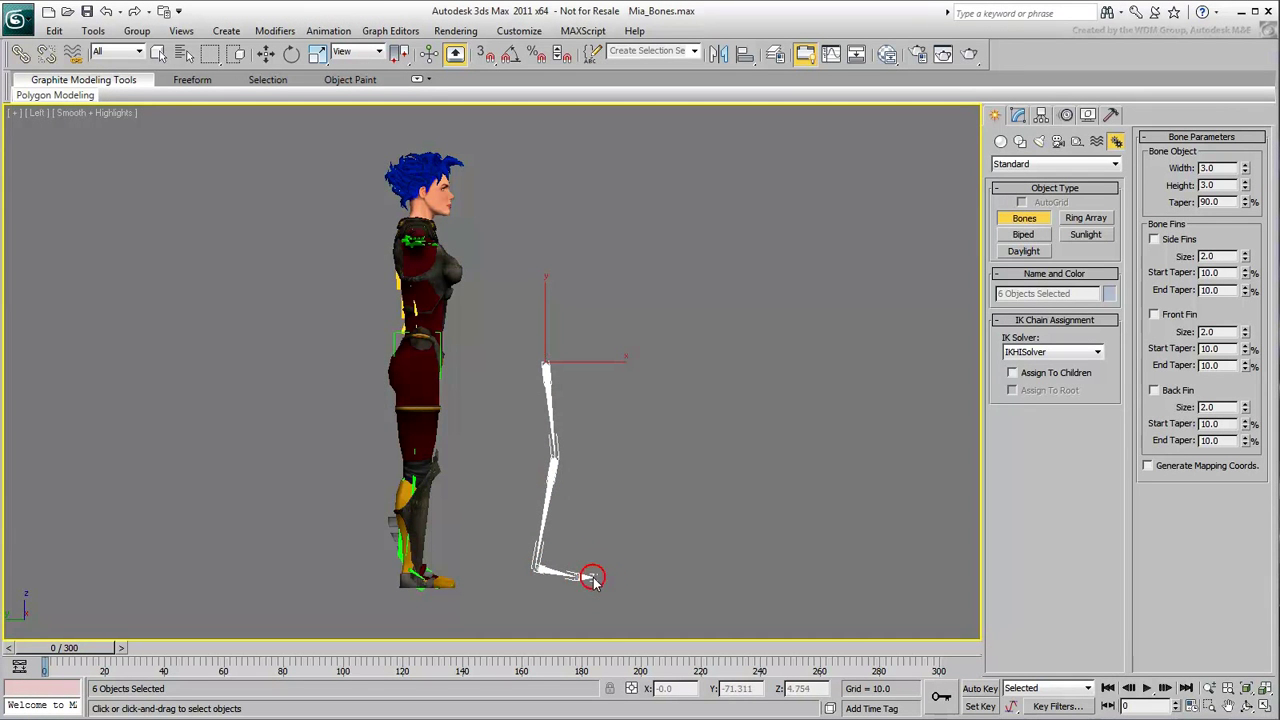
right_click(665, 500)
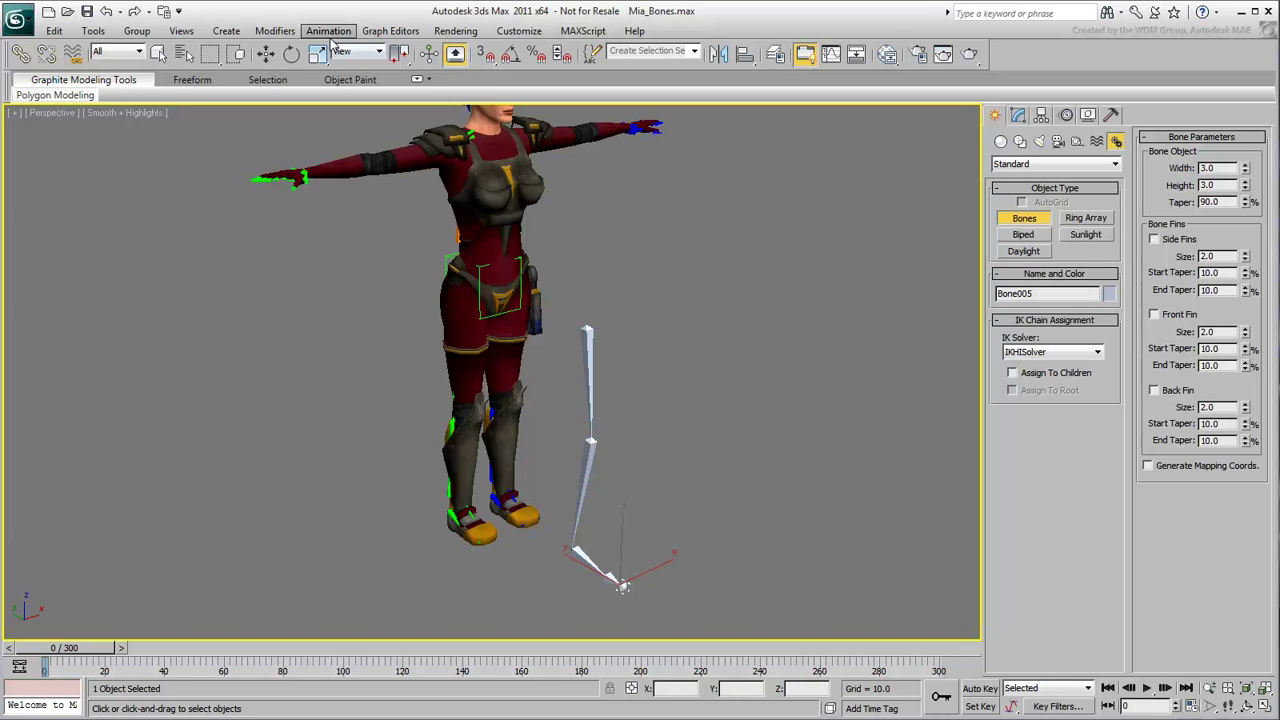
In Bone Tools, give the test thigh bone side fins of size 5.2 and an enlarged front fin.
click(328, 30)
click(355, 347)
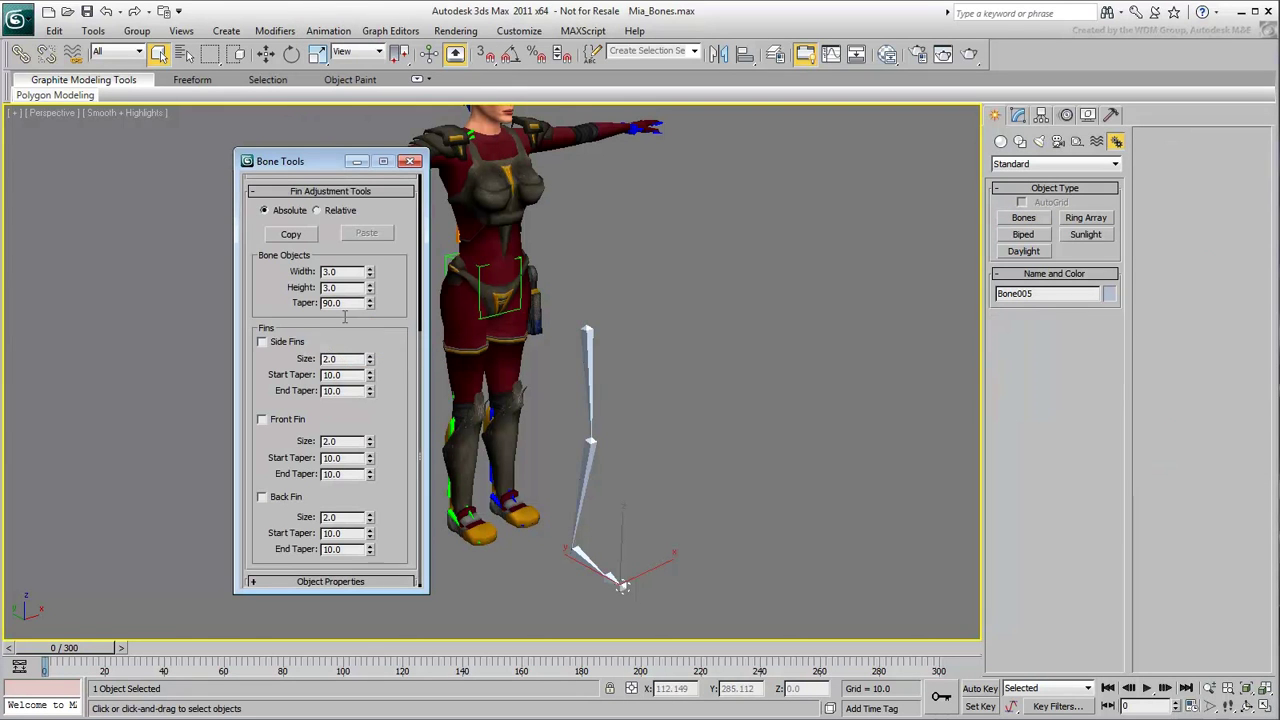
drag(323, 165, 216, 153)
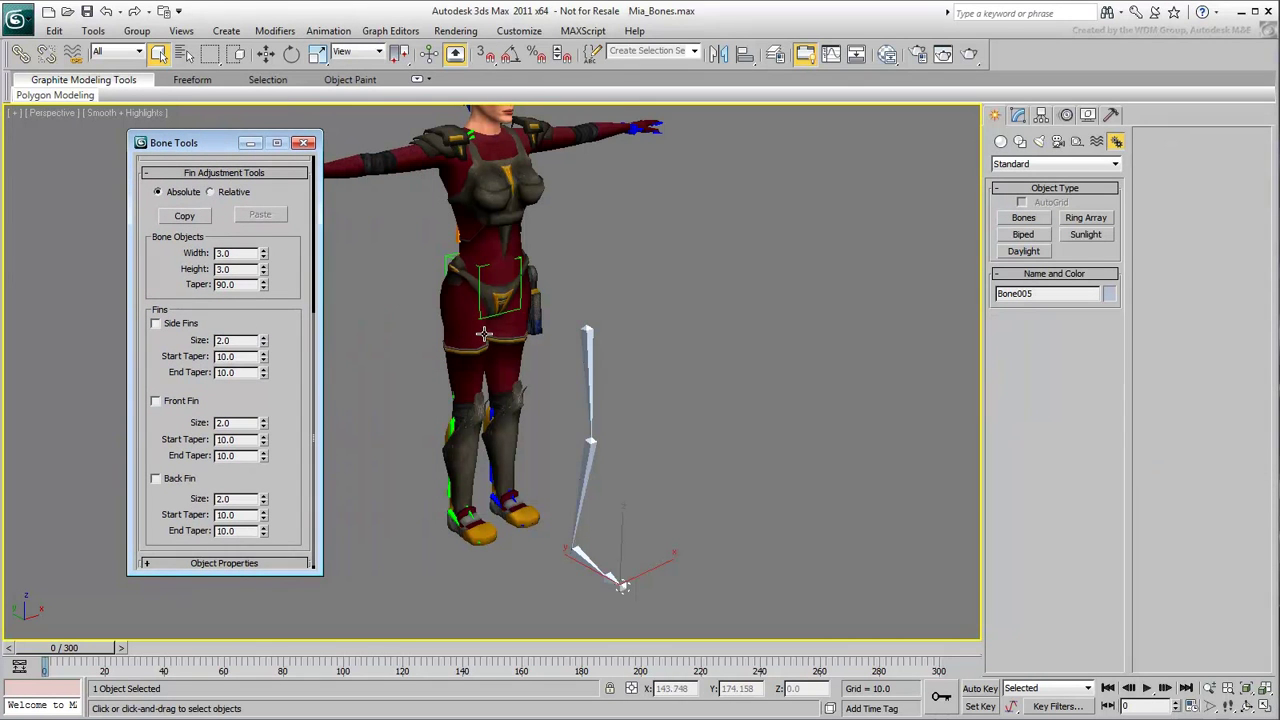
click(585, 360)
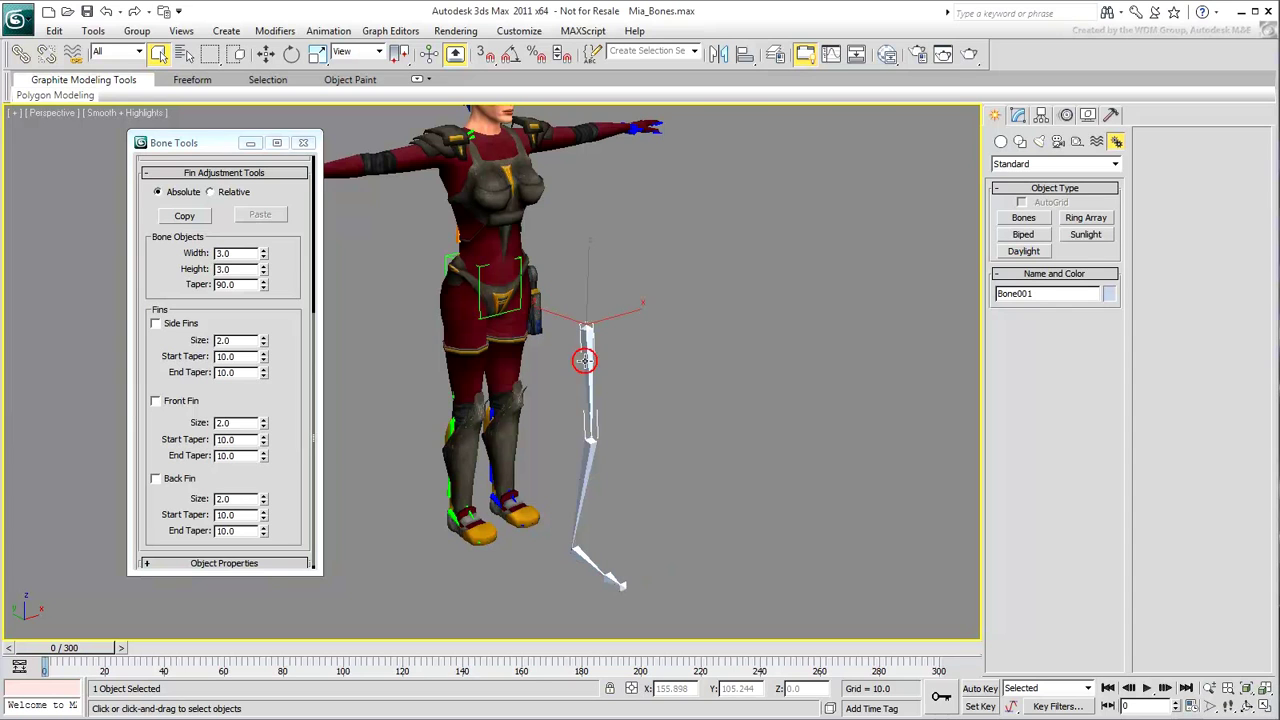
click(180, 325)
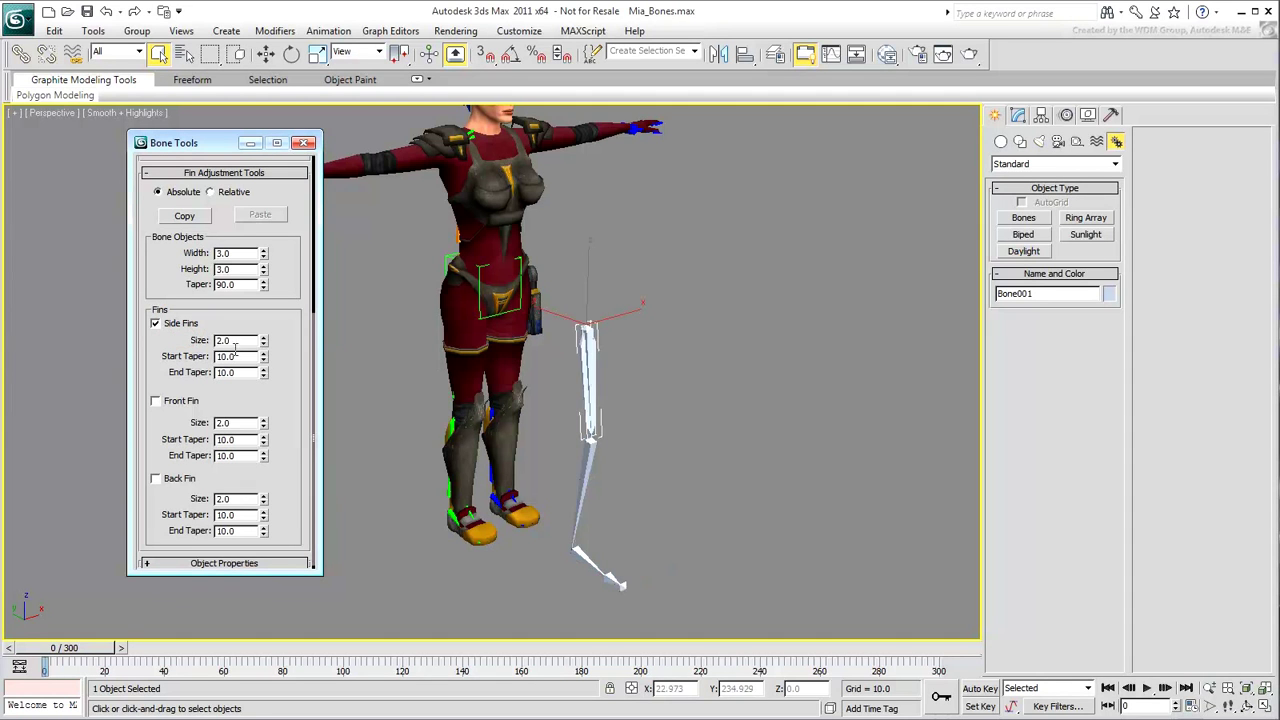
drag(263, 343, 262, 314)
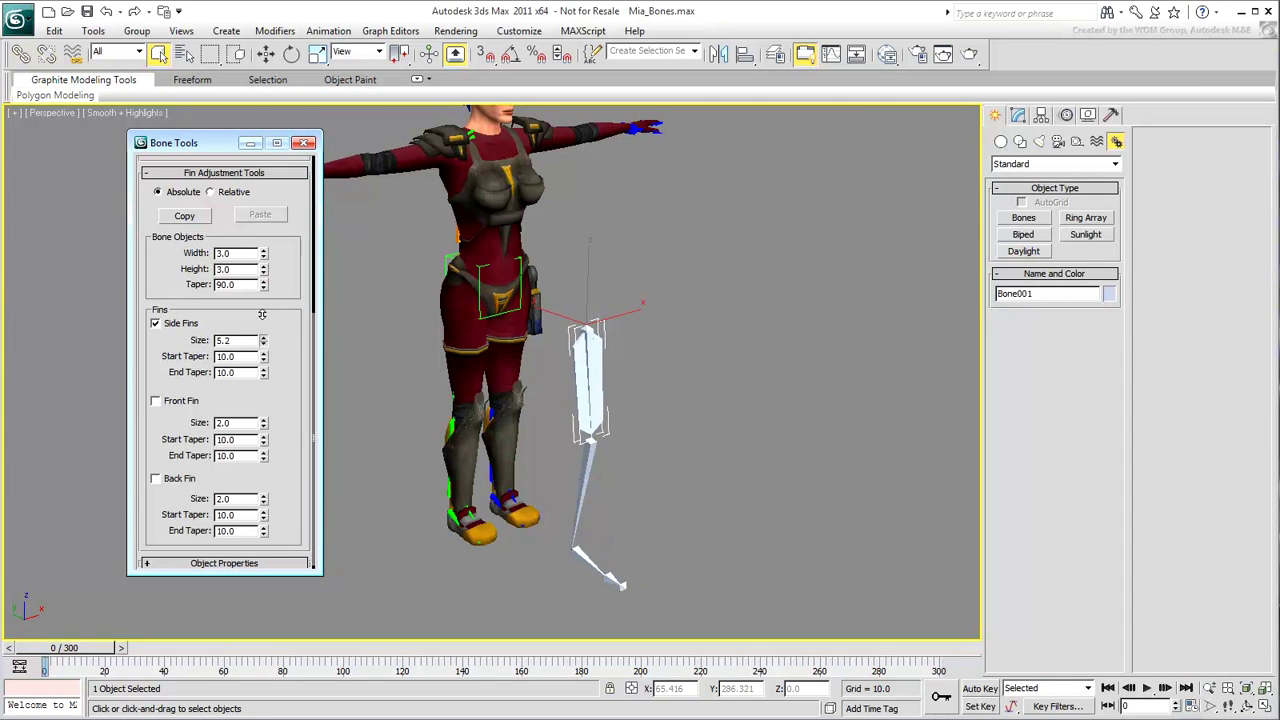
click(170, 401)
drag(263, 423, 263, 385)
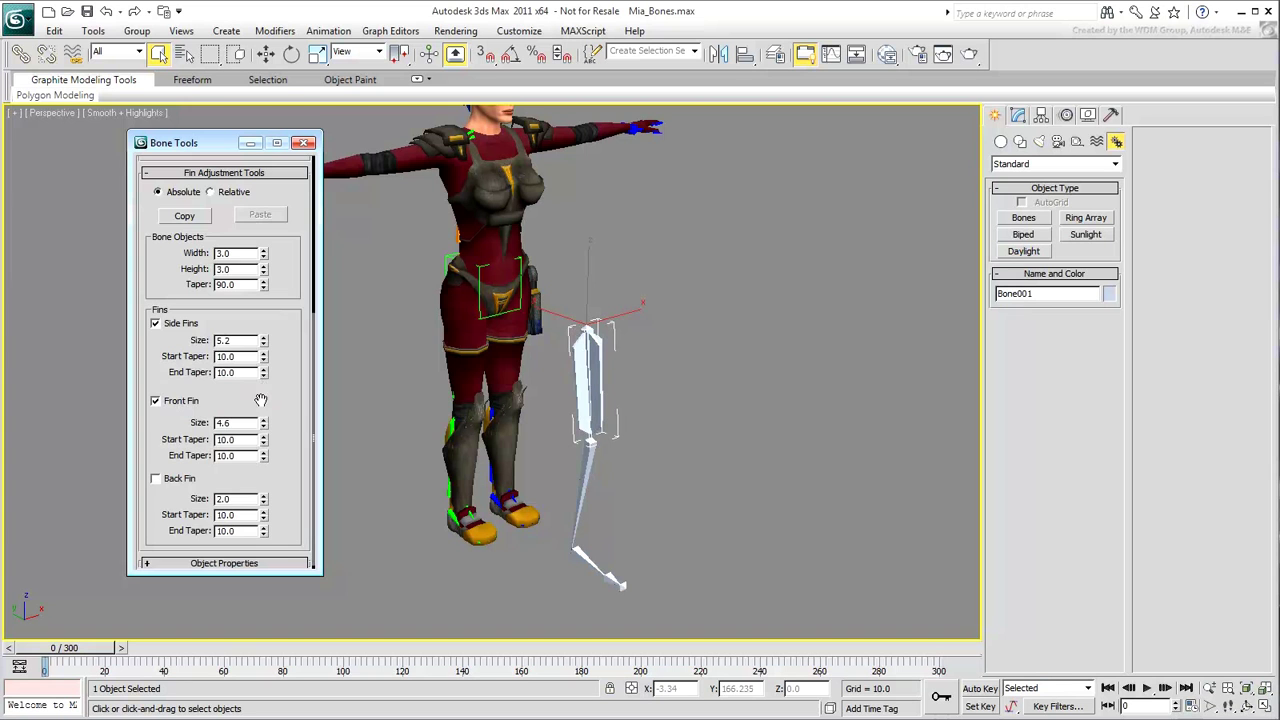
Colour the thigh bone blue, then delete the whole test leg chain.
drag(295, 265, 283, 462)
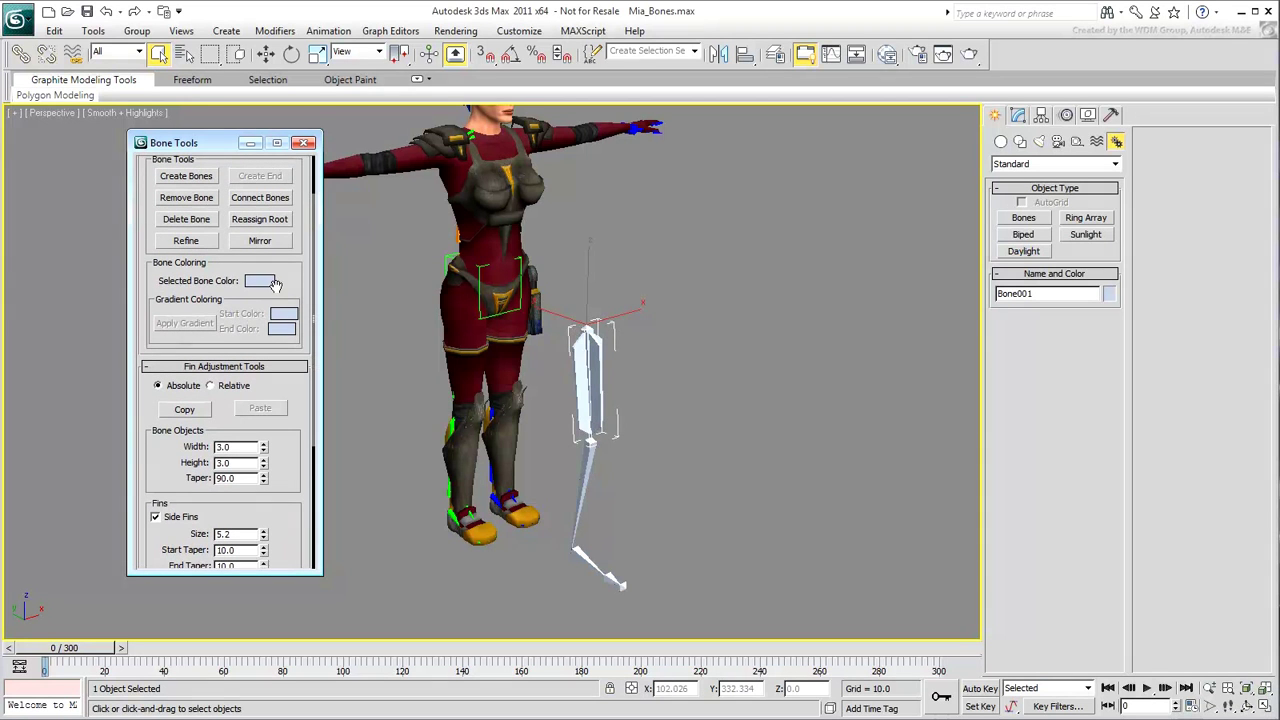
click(260, 281)
drag(400, 143, 398, 107)
click(456, 110)
click(587, 235)
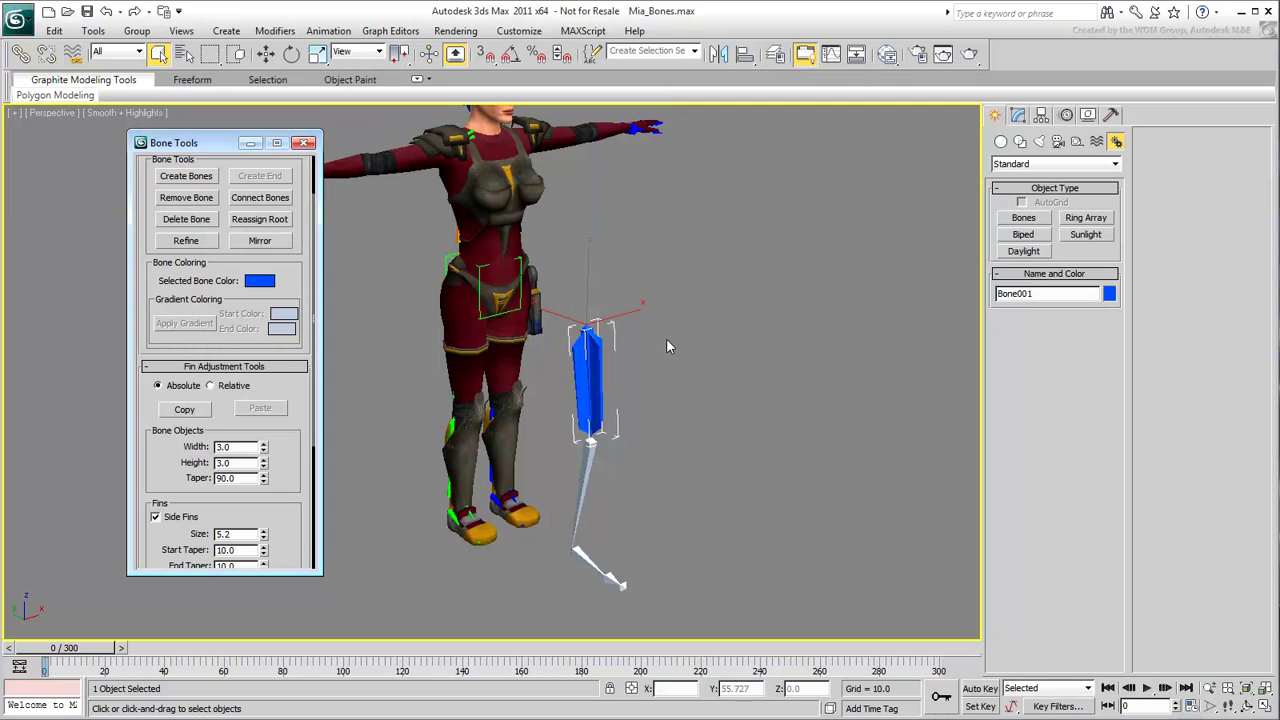
drag(695, 259, 565, 618)
key(Delete)
Hide the Body mesh and close Bone Tools.
click(511, 358)
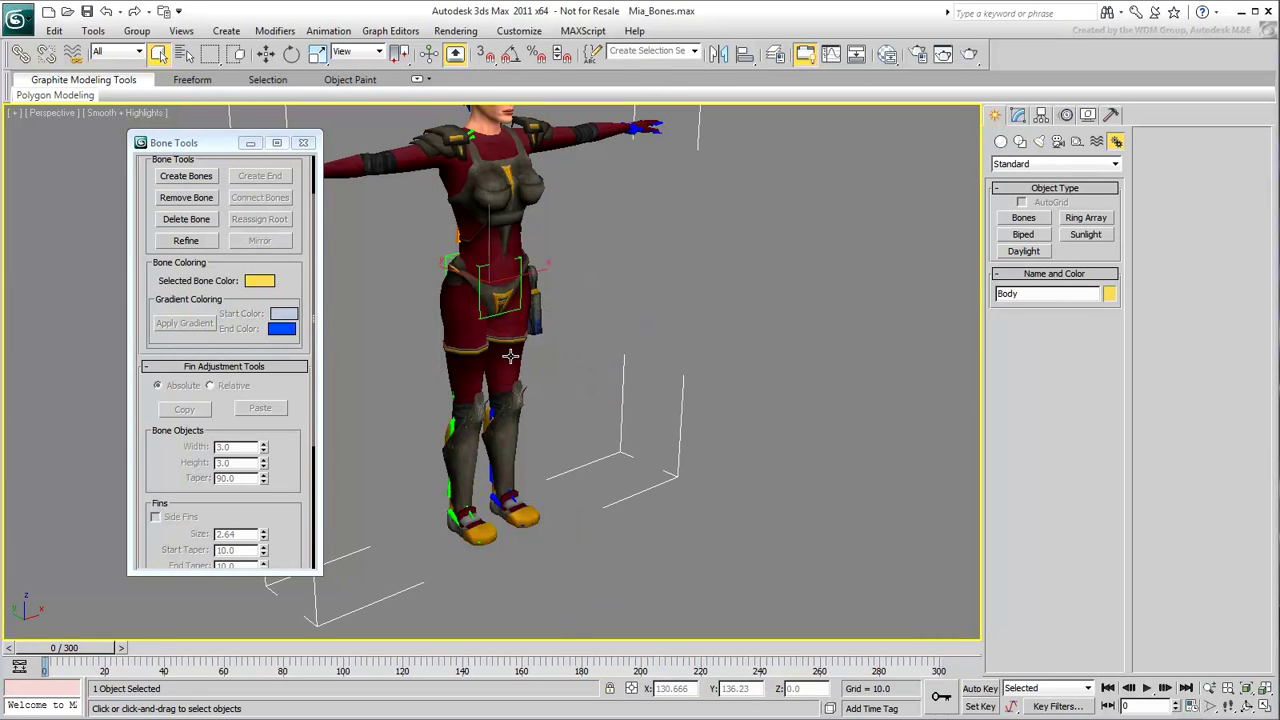
right_click(511, 358)
click(541, 309)
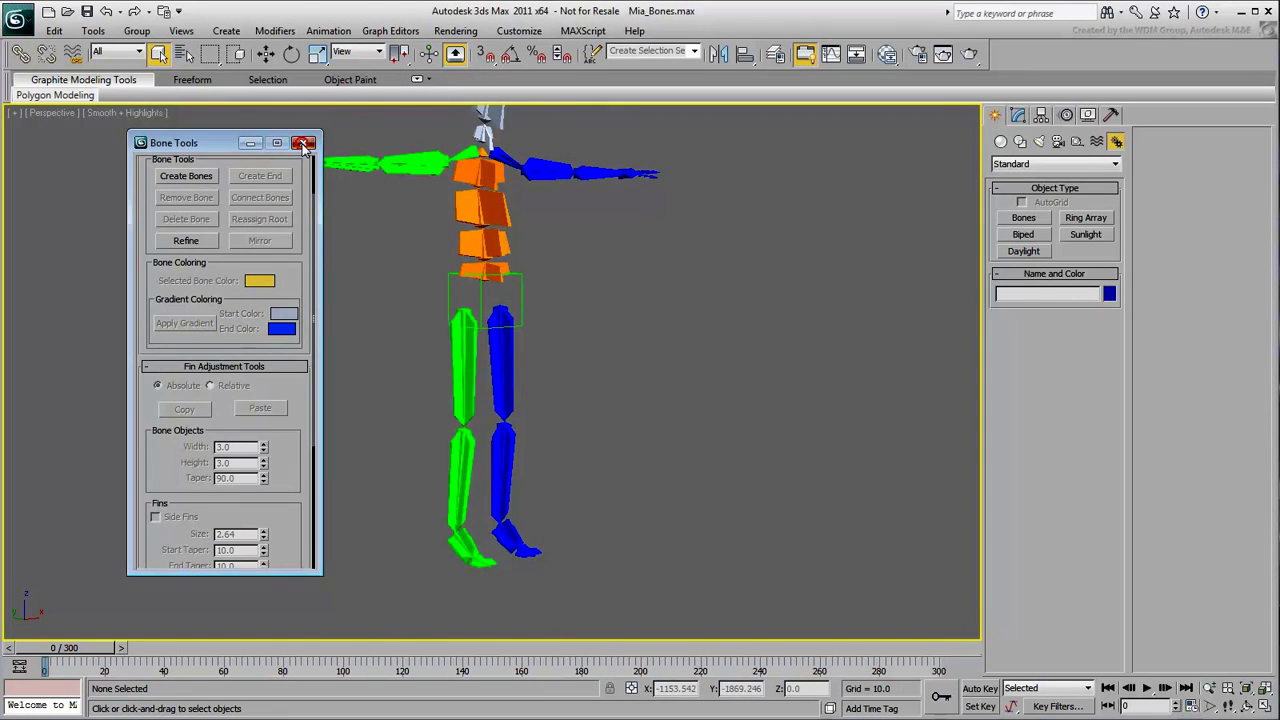
click(303, 142)
Inspect the fully expanded bone hierarchy under Hips in Select by Name.
scroll(317, 169, up, 3)
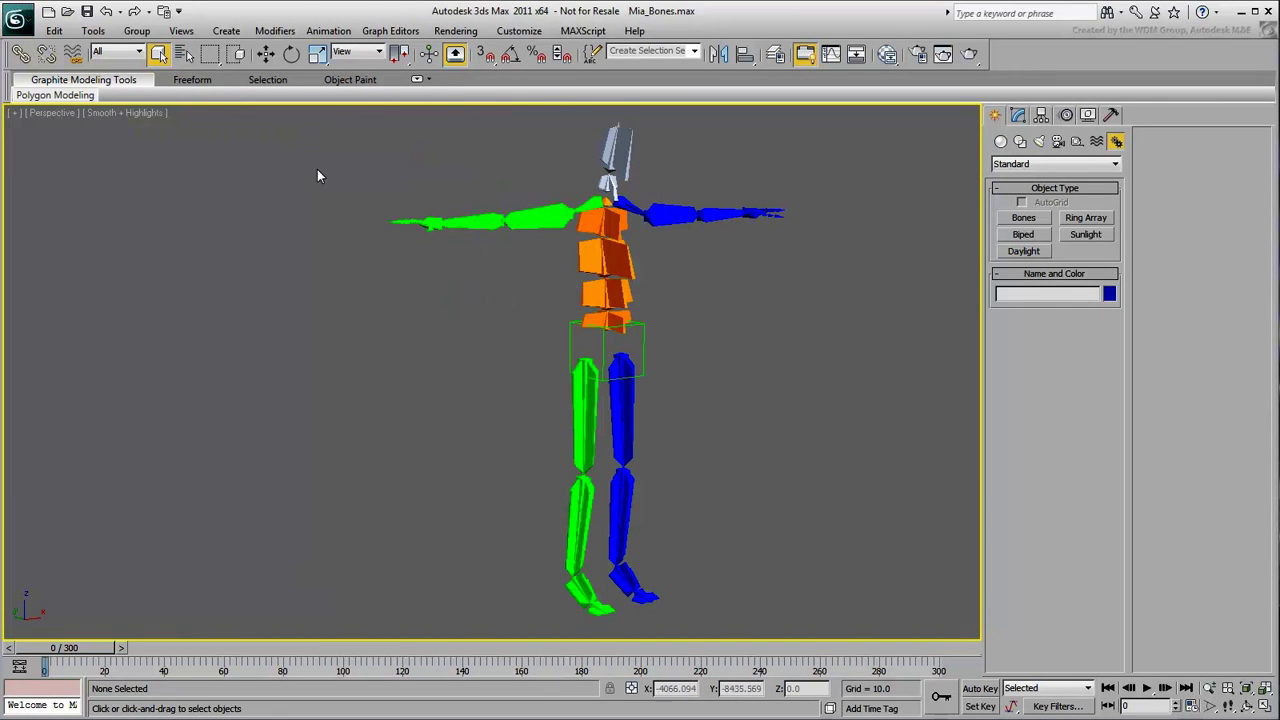
click(184, 53)
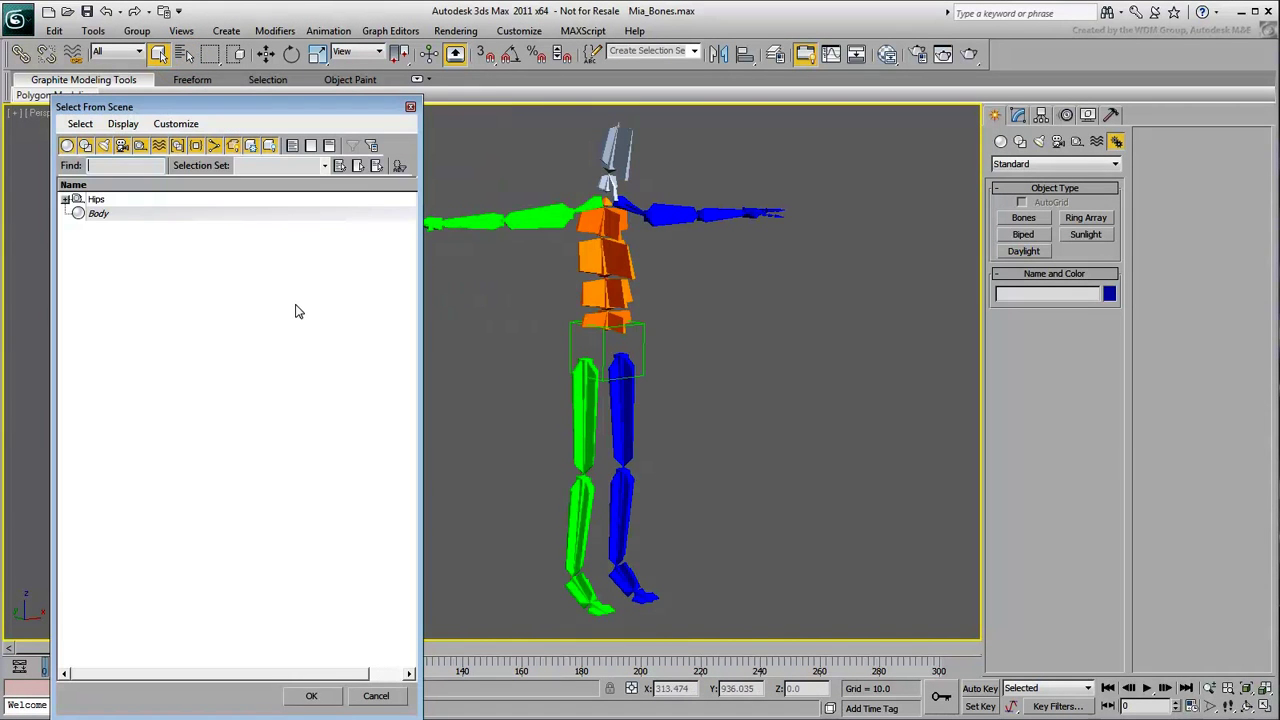
click(105, 214)
click(123, 123)
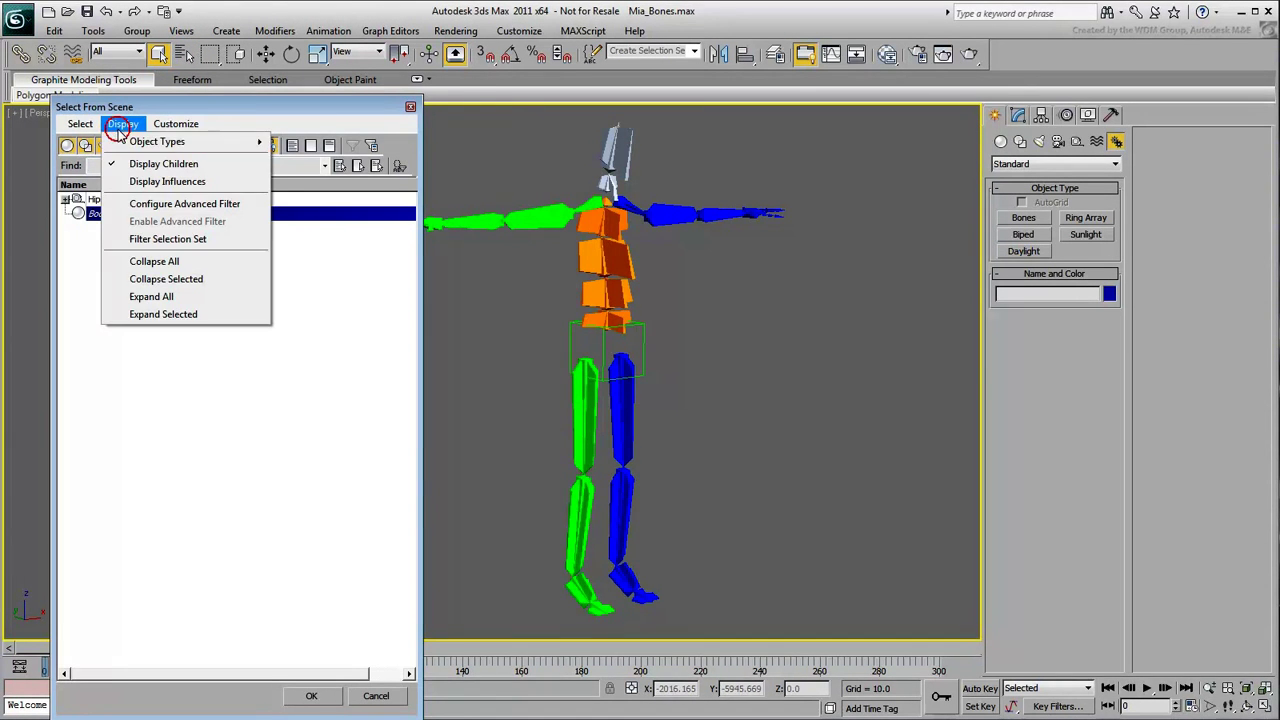
click(140, 297)
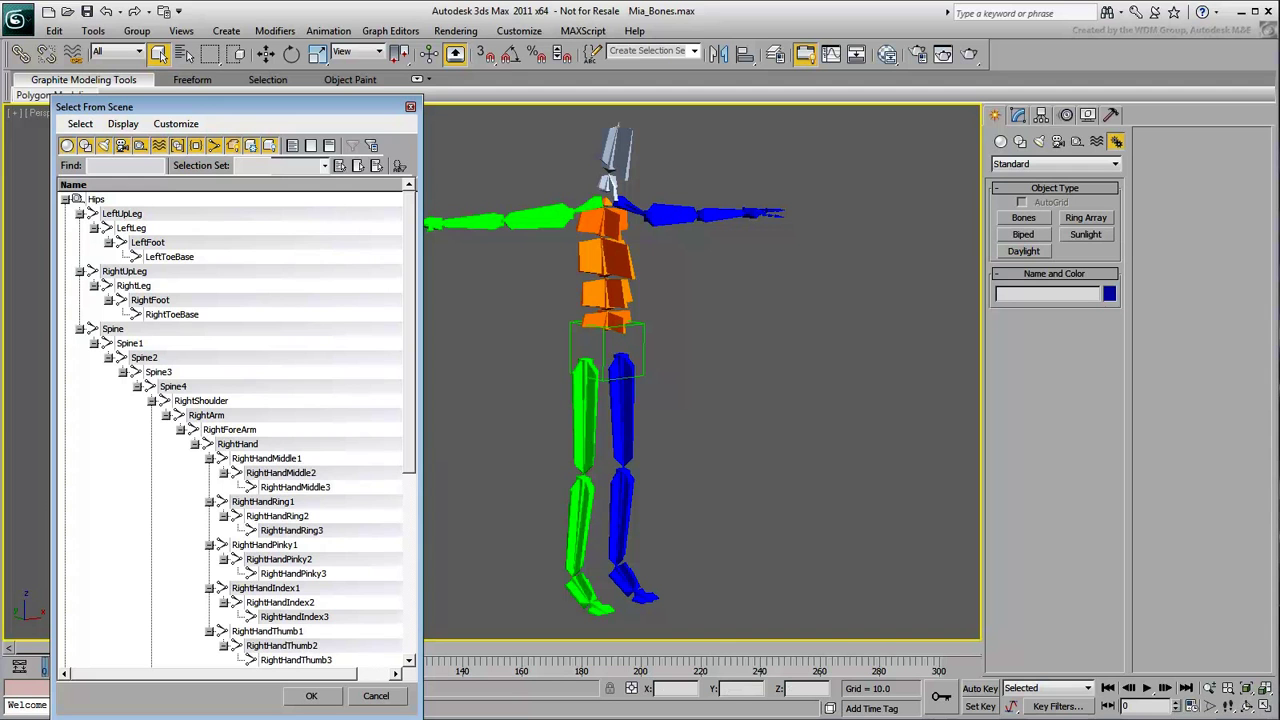
click(410, 106)
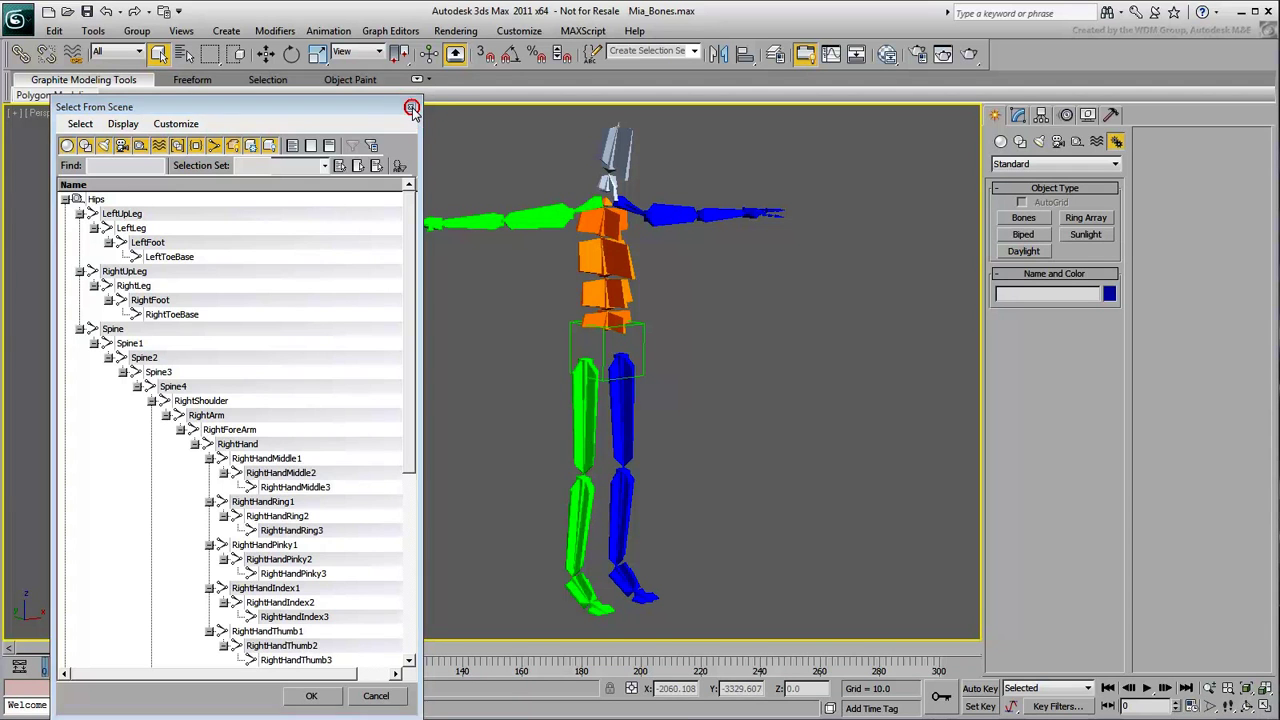
Select every skeleton bone and bring up Rename Objects.
alt+middle_drag(737, 437, 714, 420)
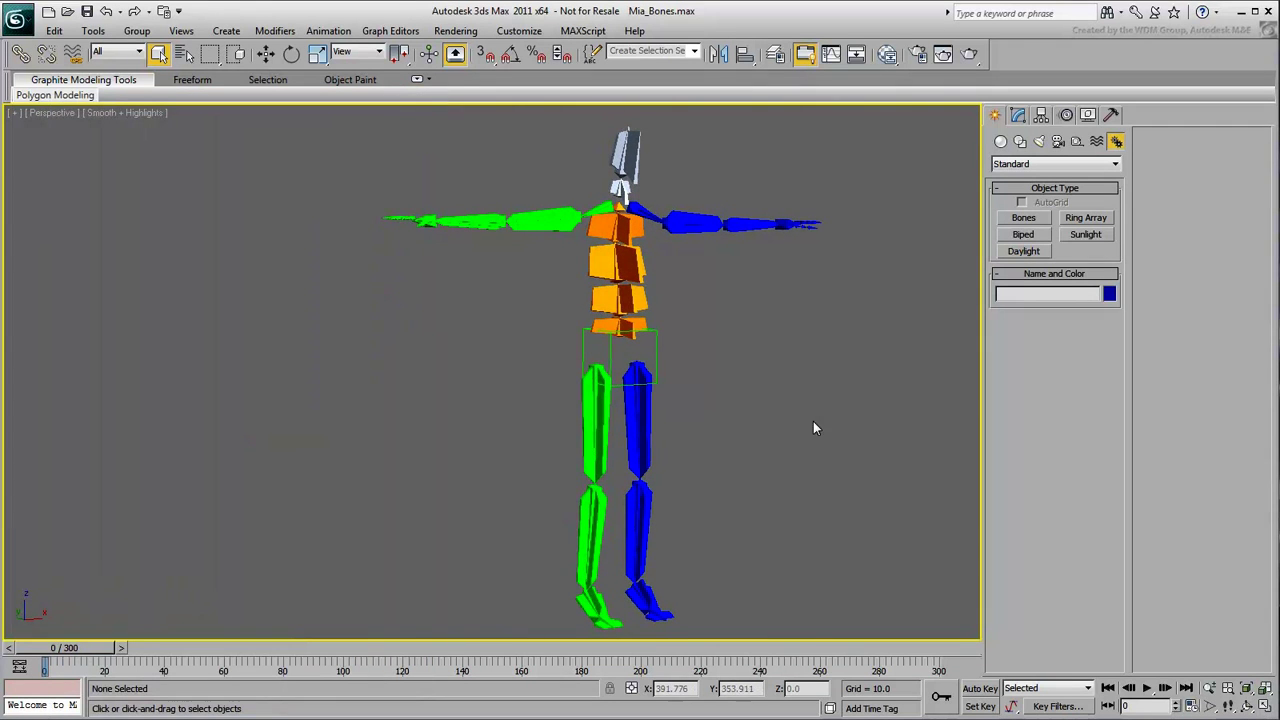
alt+middle_drag(814, 429, 778, 416)
drag(843, 119, 261, 640)
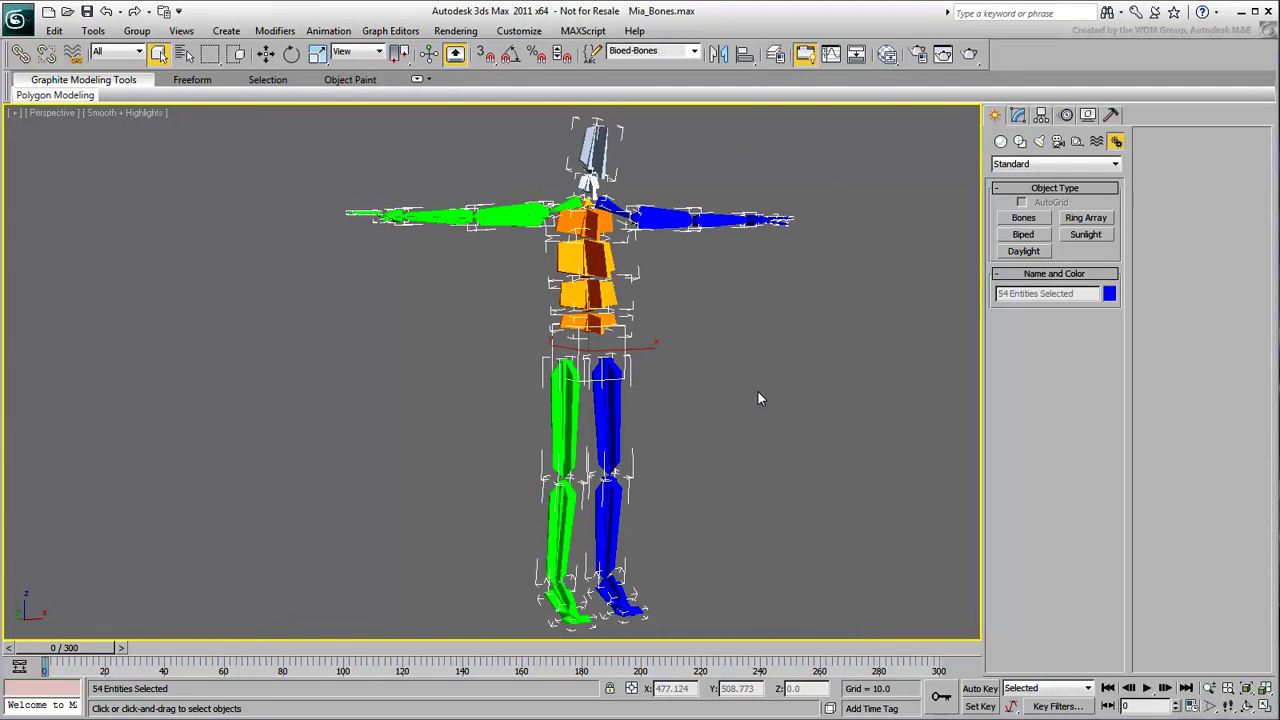
click(93, 31)
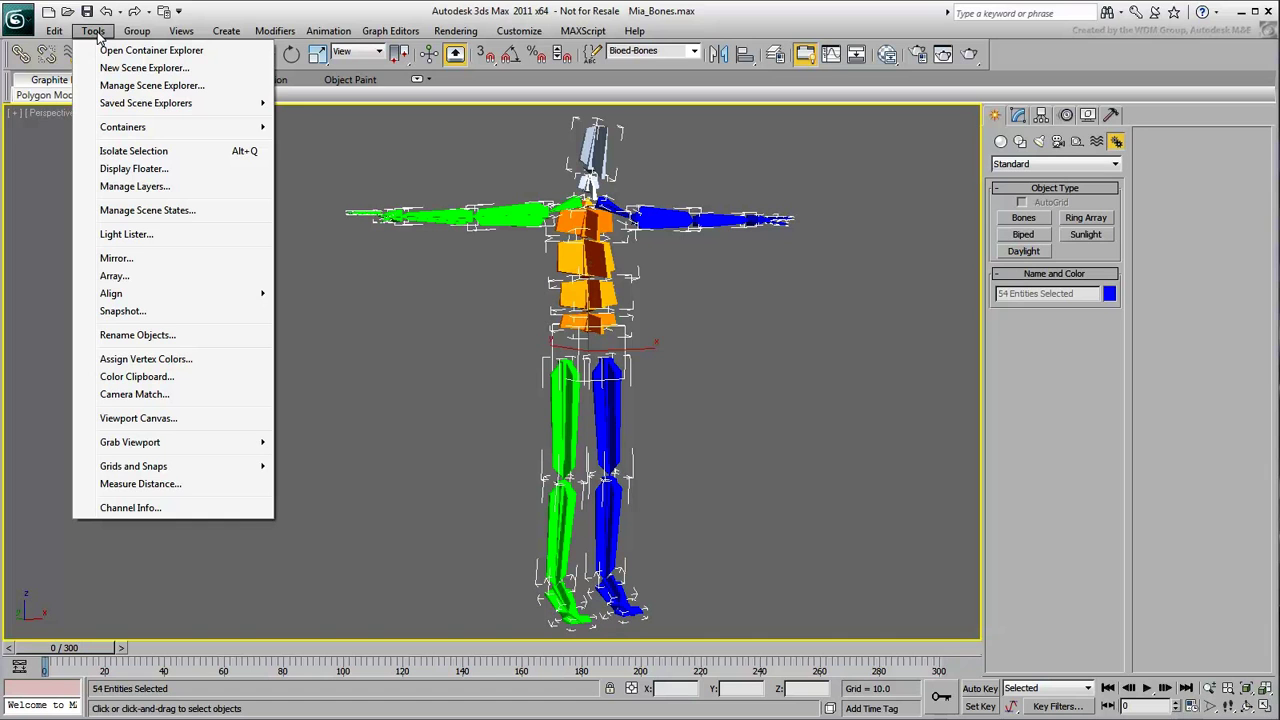
click(126, 334)
Rename the bones by adding the 'MIA:' prefix while keeping their base names.
drag(620, 240, 206, 241)
click(148, 287)
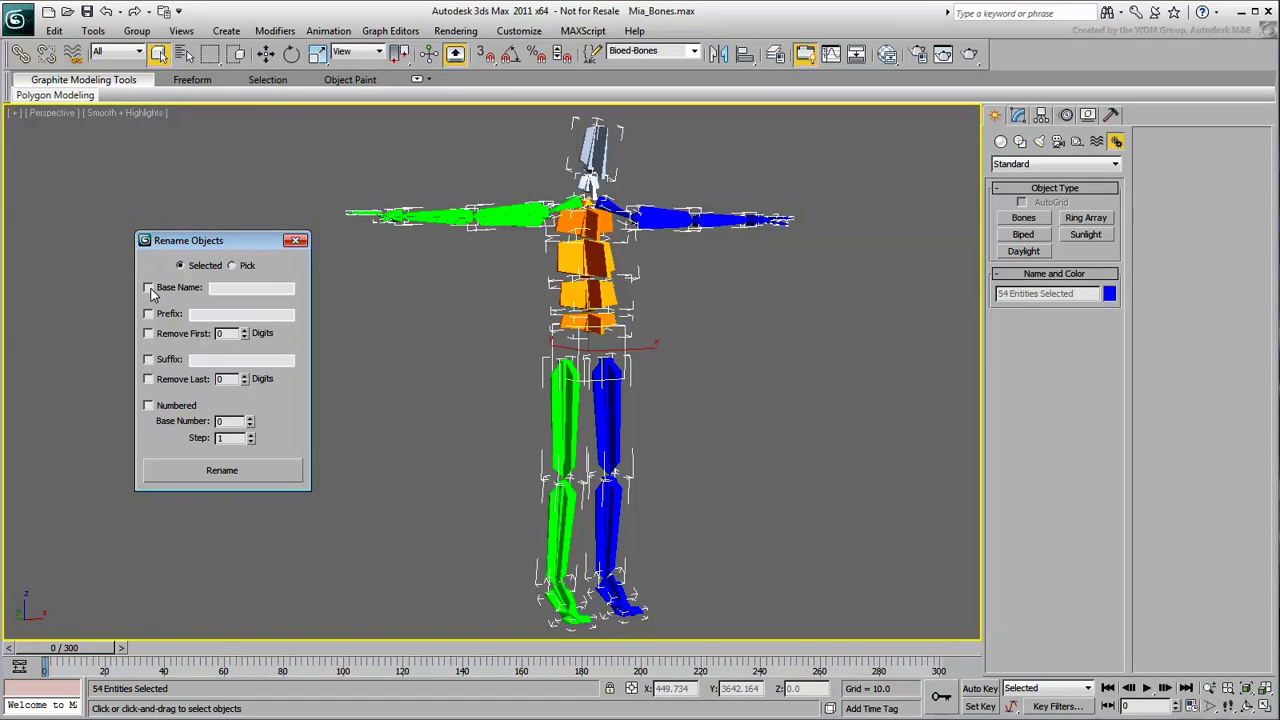
click(148, 314)
click(218, 314)
text(MIA_)
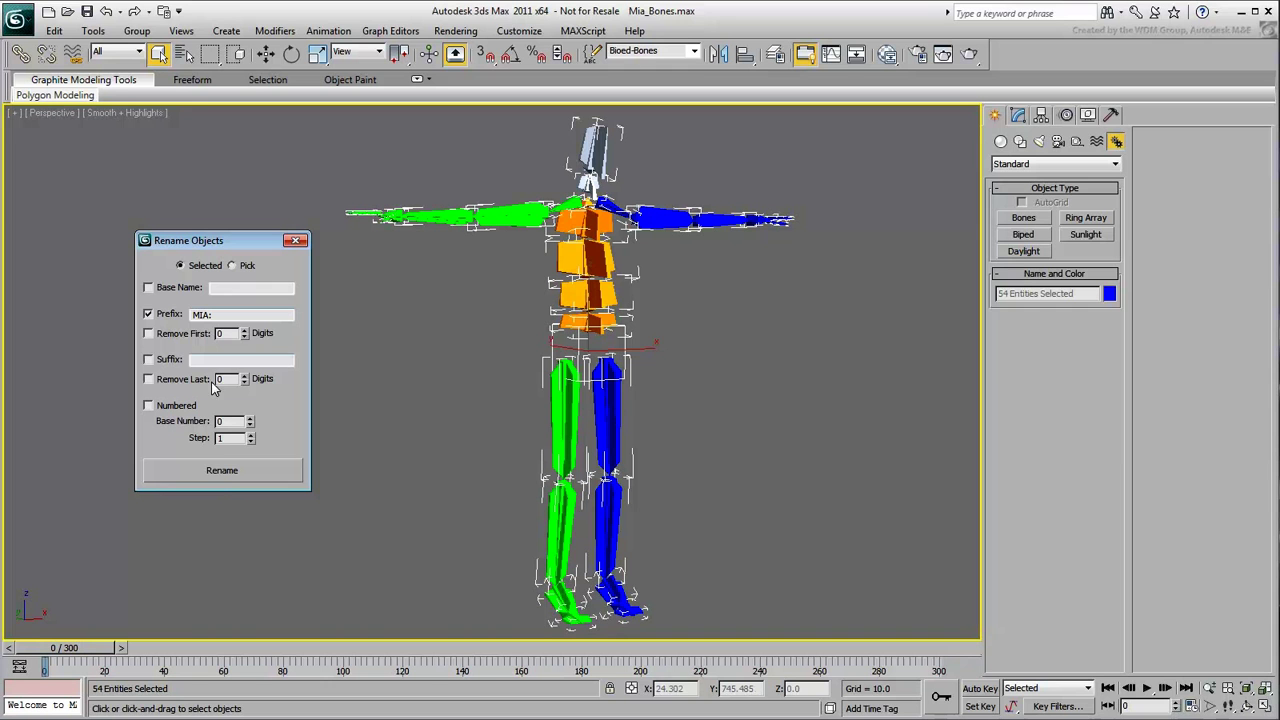
click(222, 470)
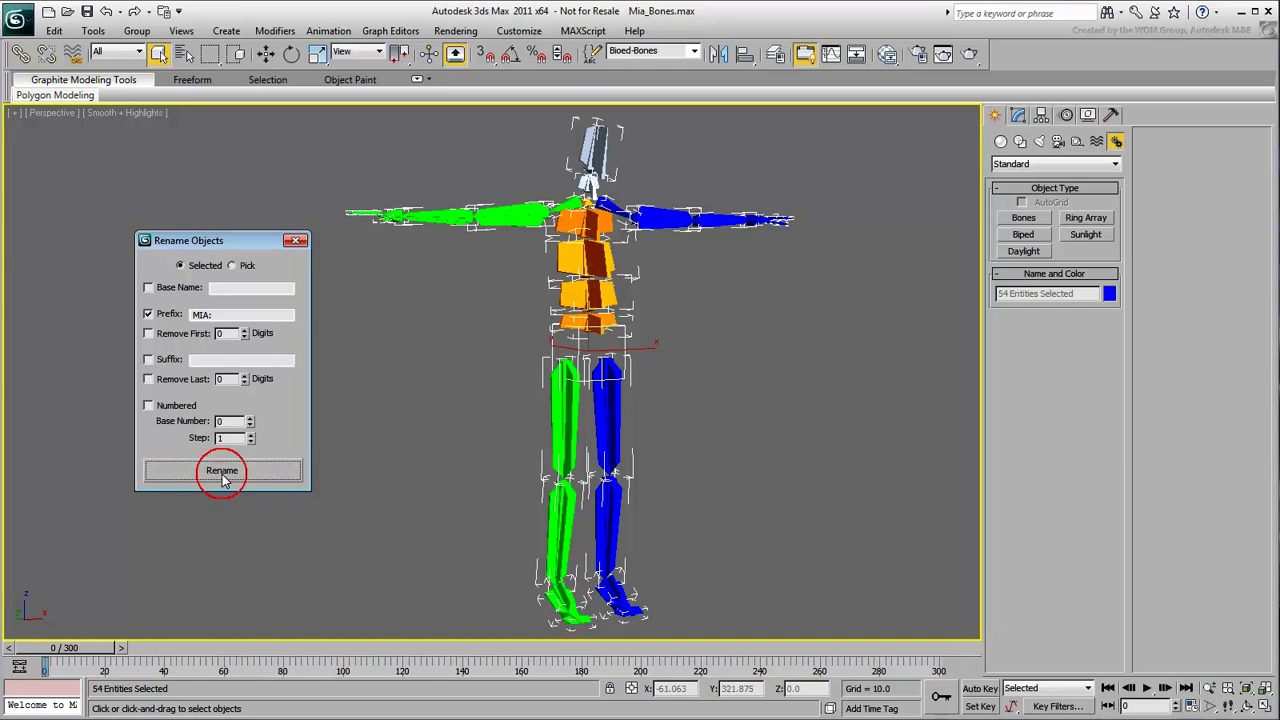
click(295, 241)
click(380, 349)
Check the new bone names and test-move the left foot, cancelling the move.
click(556, 412)
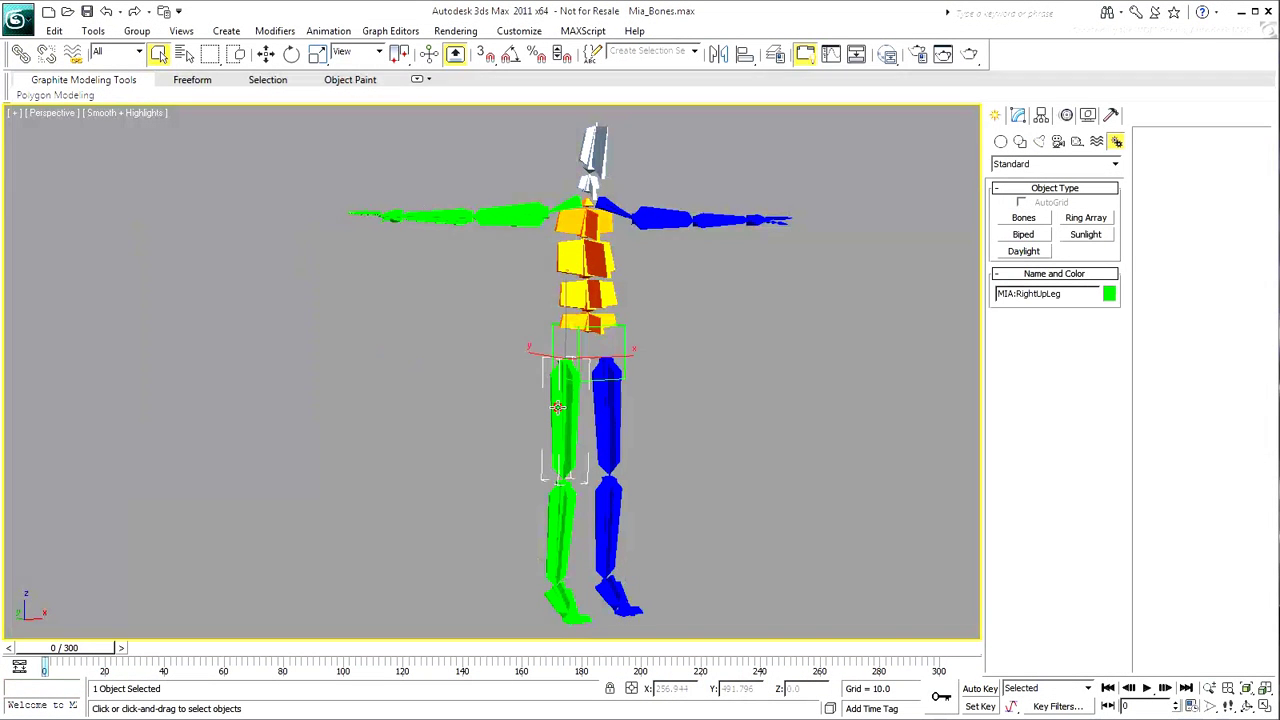
click(588, 298)
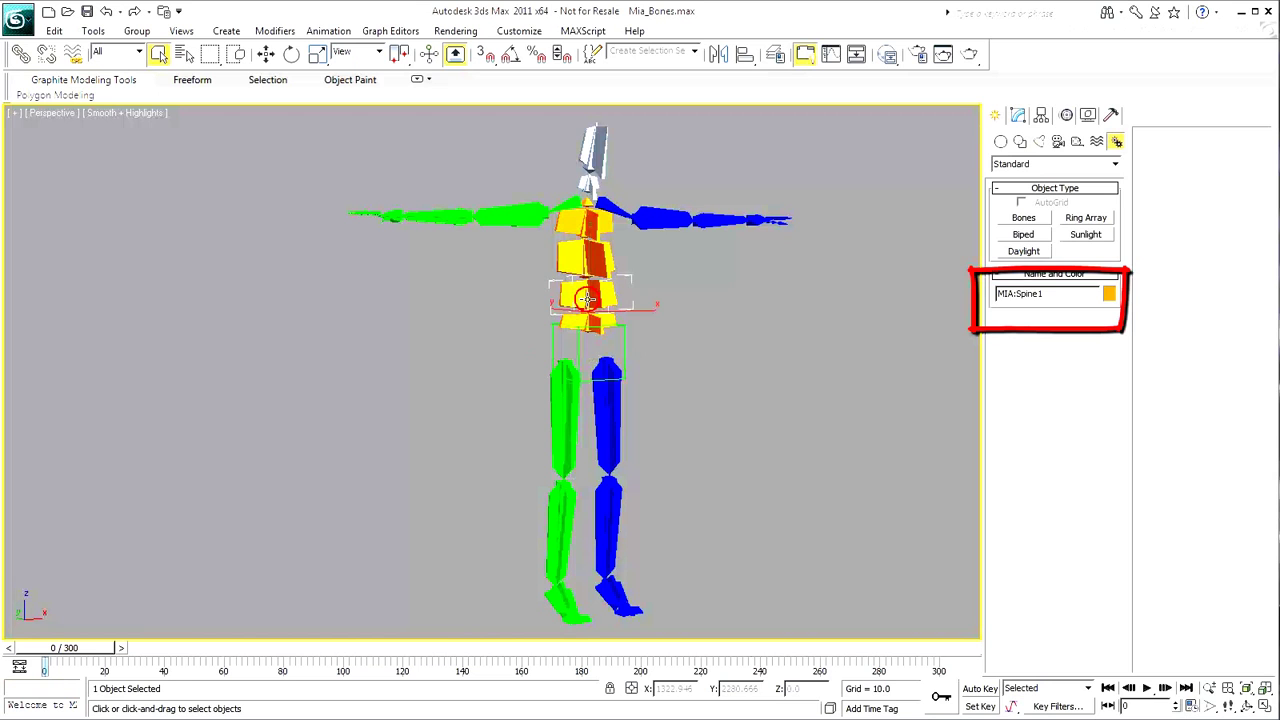
click(662, 213)
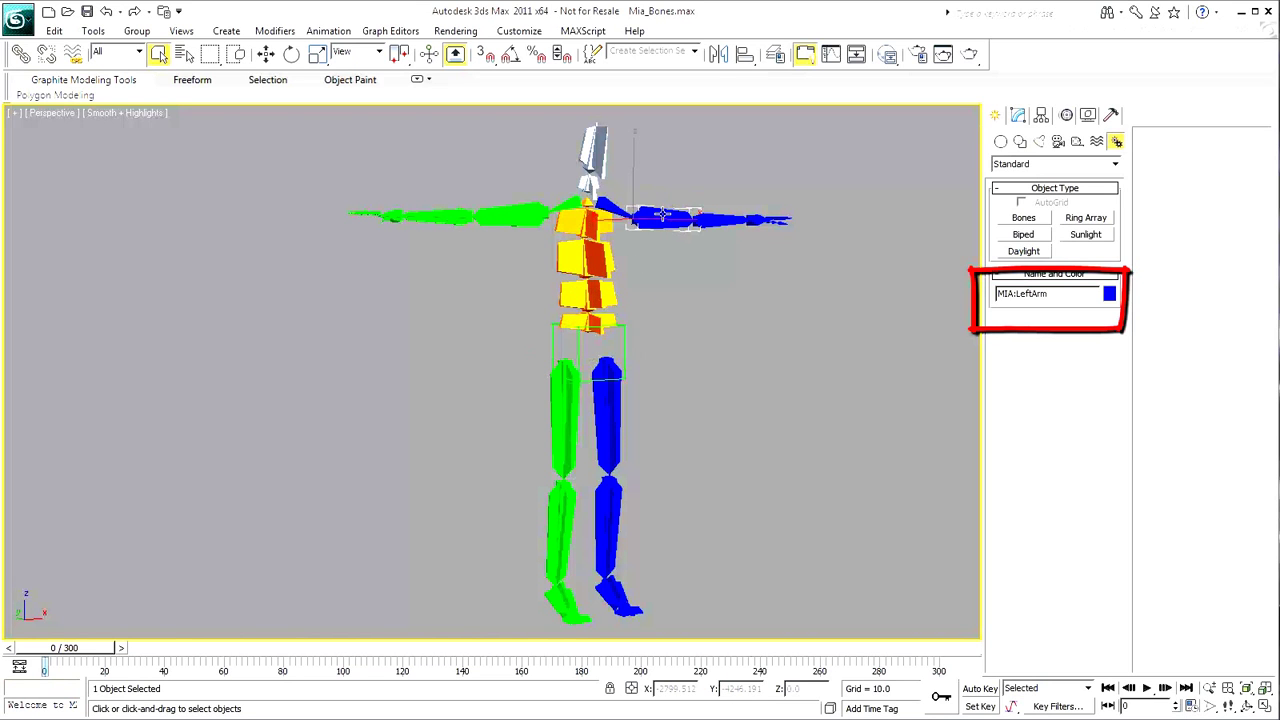
click(610, 572)
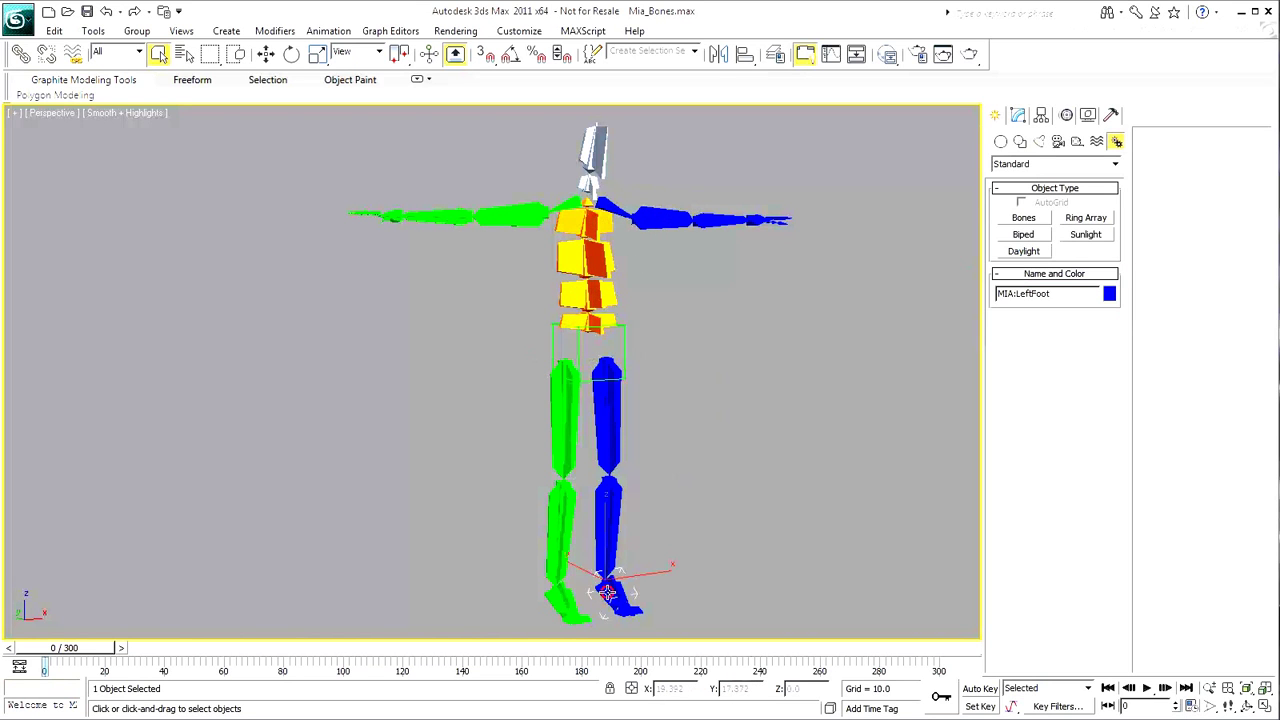
click(266, 54)
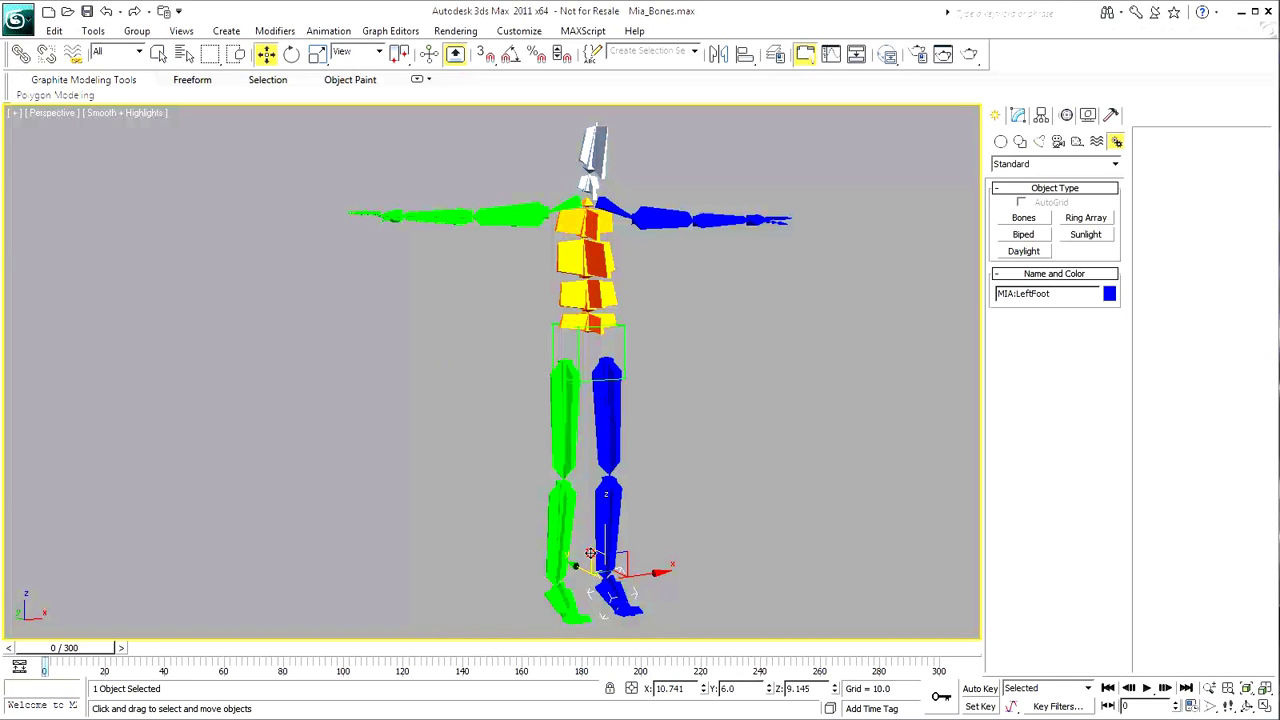
drag(589, 556, 679, 494)
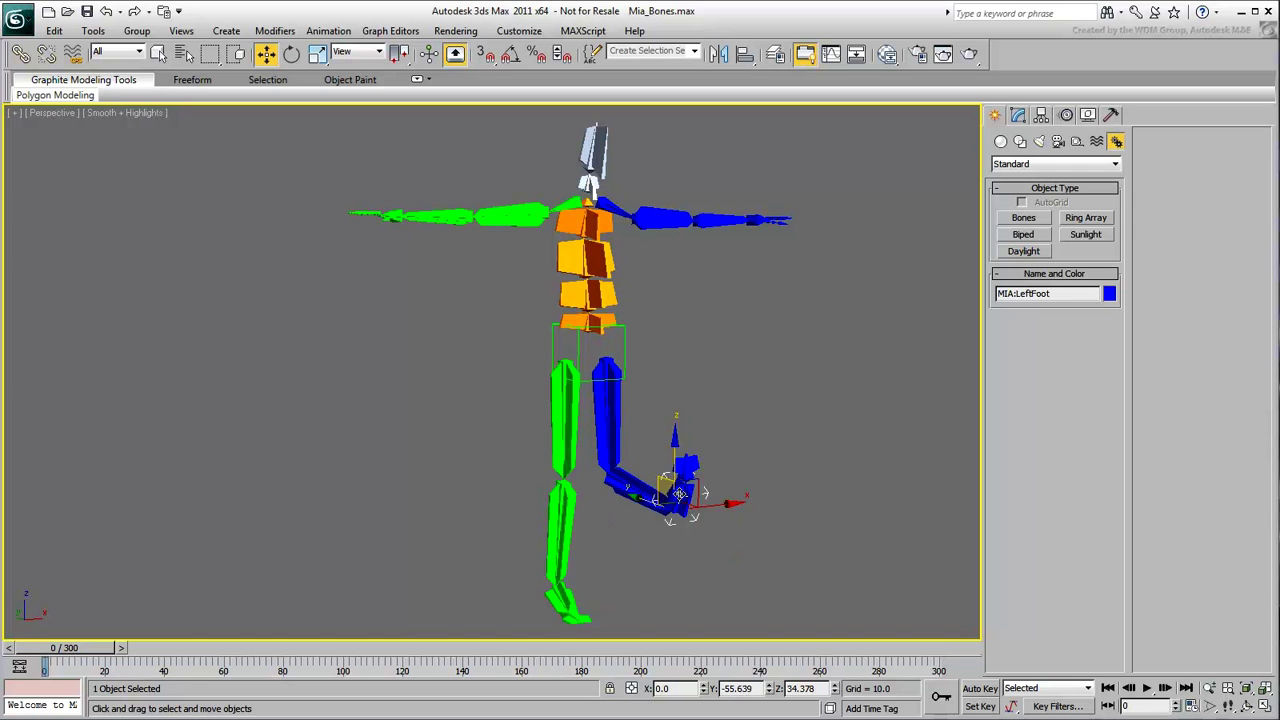
right_click(679, 494)
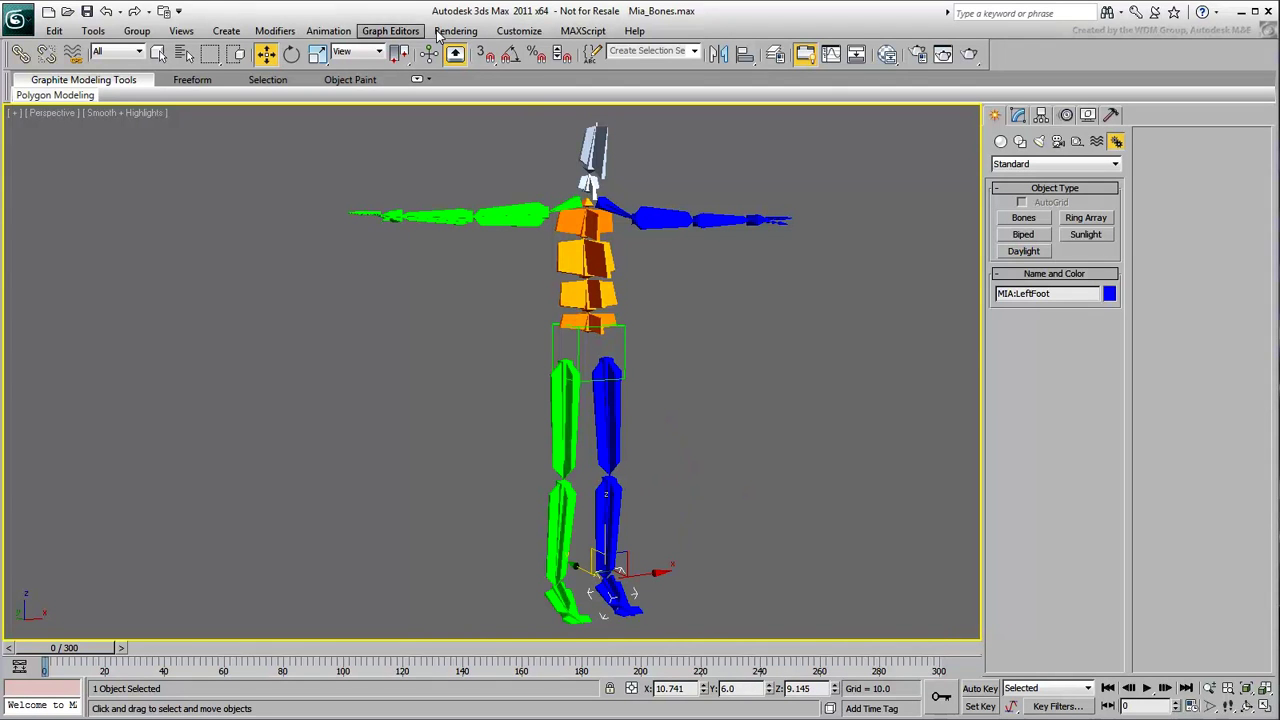
Add an HI Solver IK chain from MIA:LeftFoot to MIA:LeftUpLeg, test the knee bend, then undo.
click(328, 32)
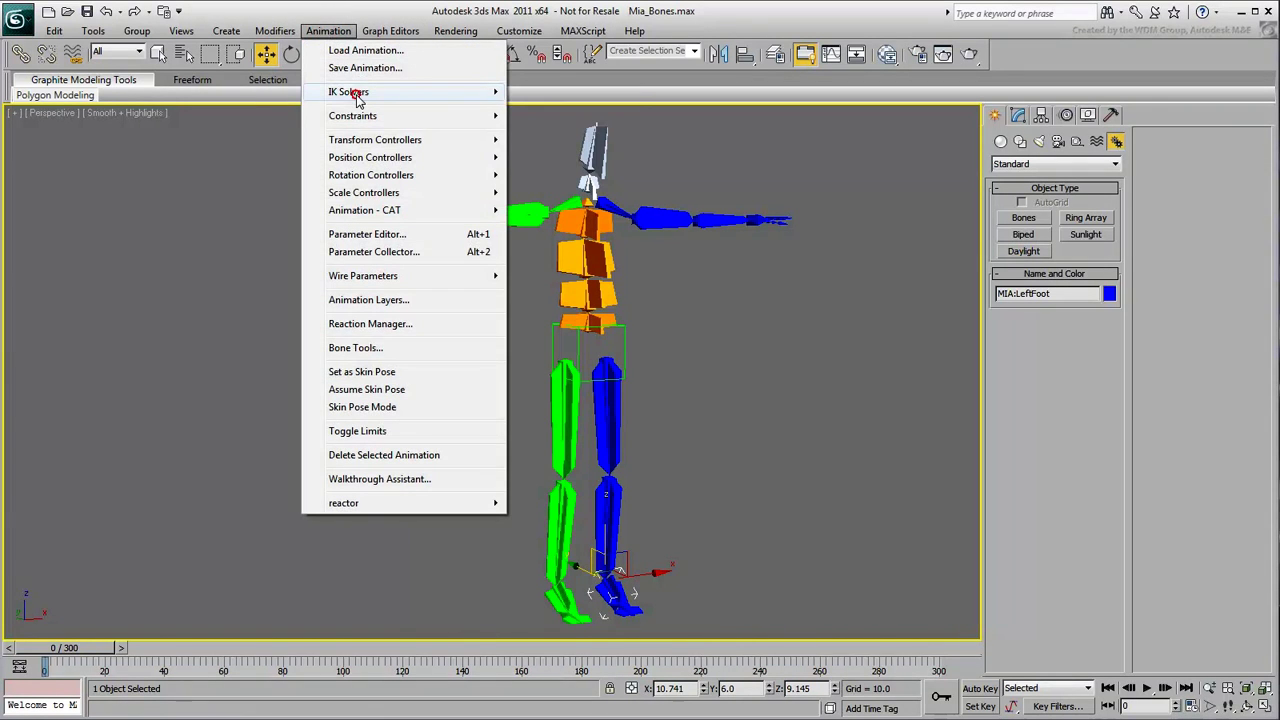
mouse_move(470, 91)
click(548, 91)
click(600, 405)
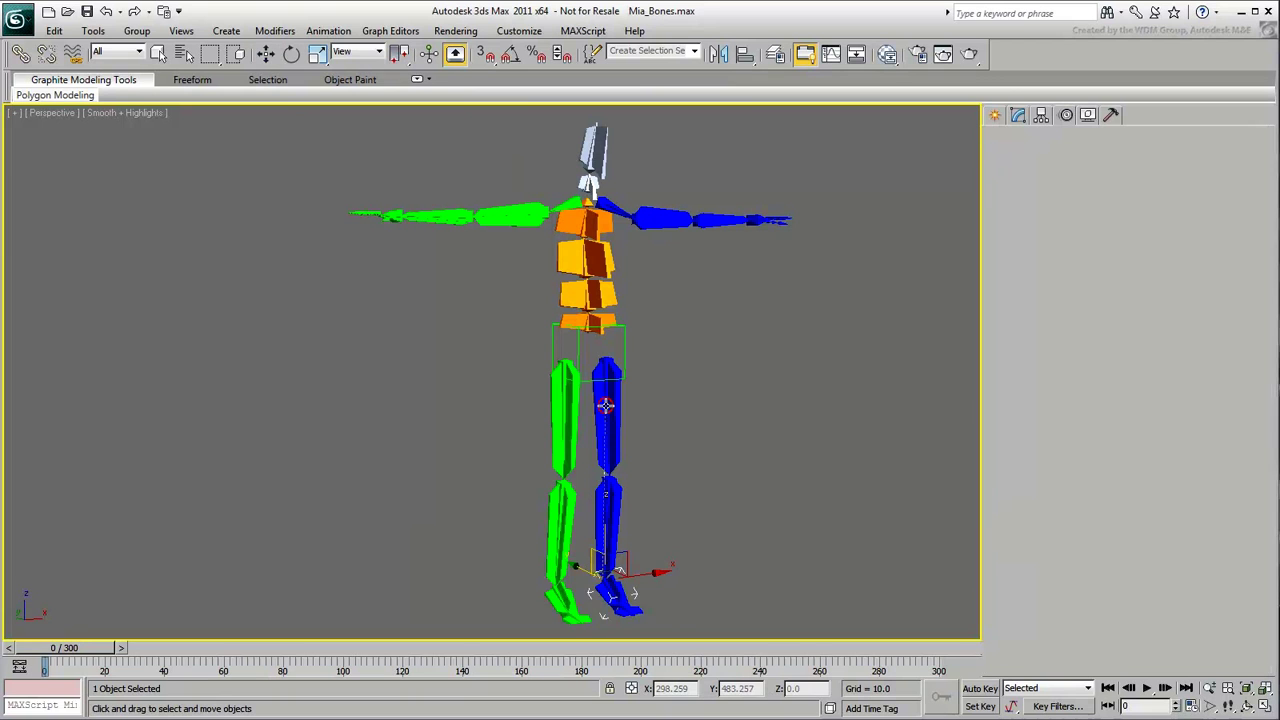
drag(583, 566, 676, 446)
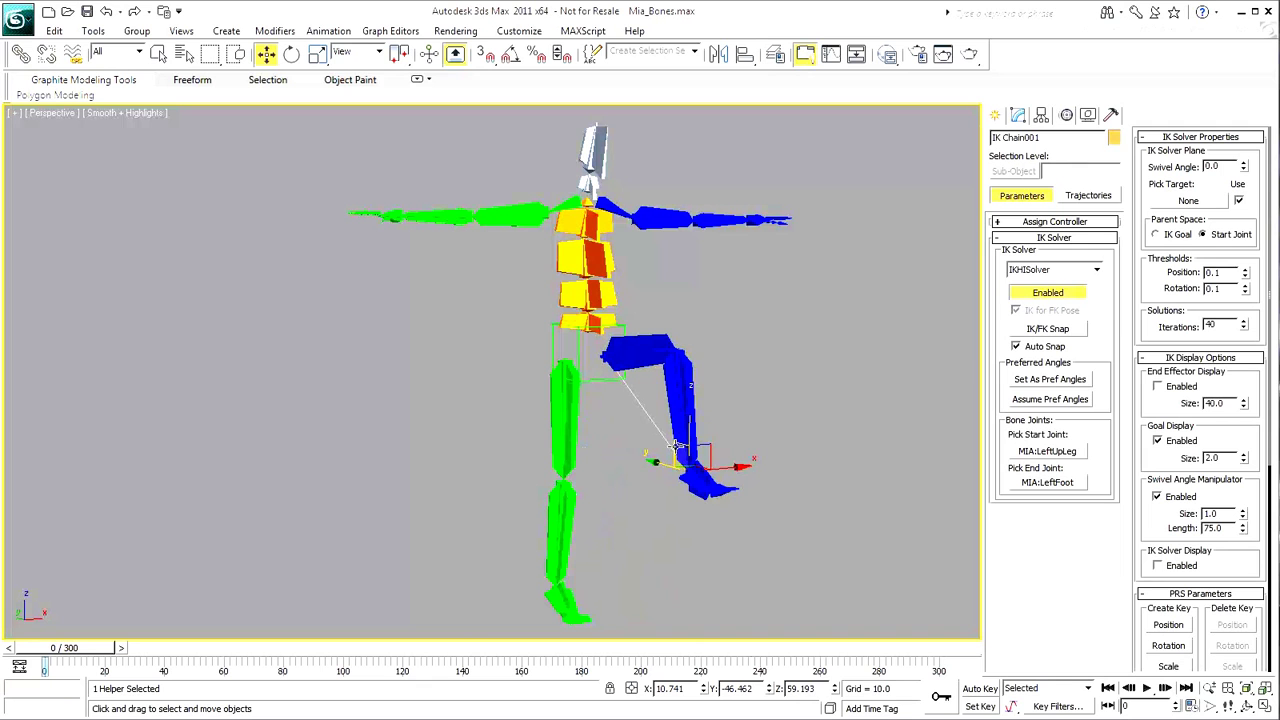
key(ctrl+z)
Unhide all objects to bring back the Body mesh and select it.
click(818, 452)
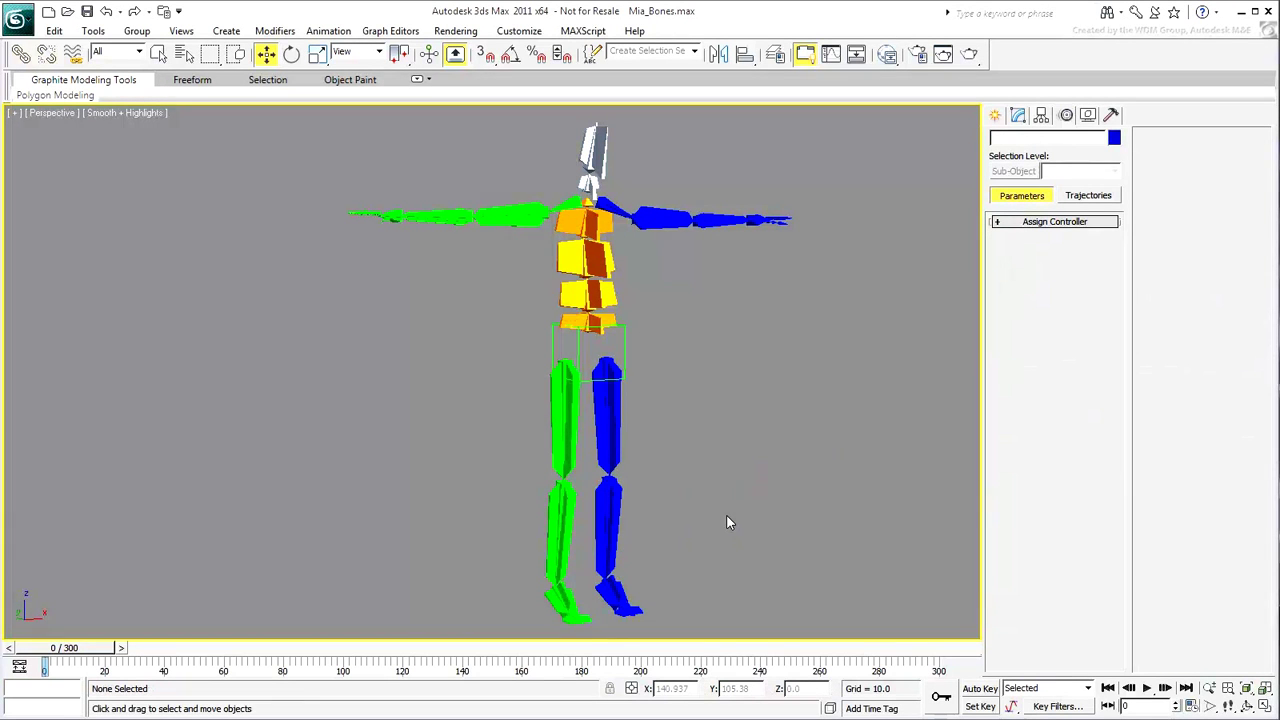
right_click(719, 387)
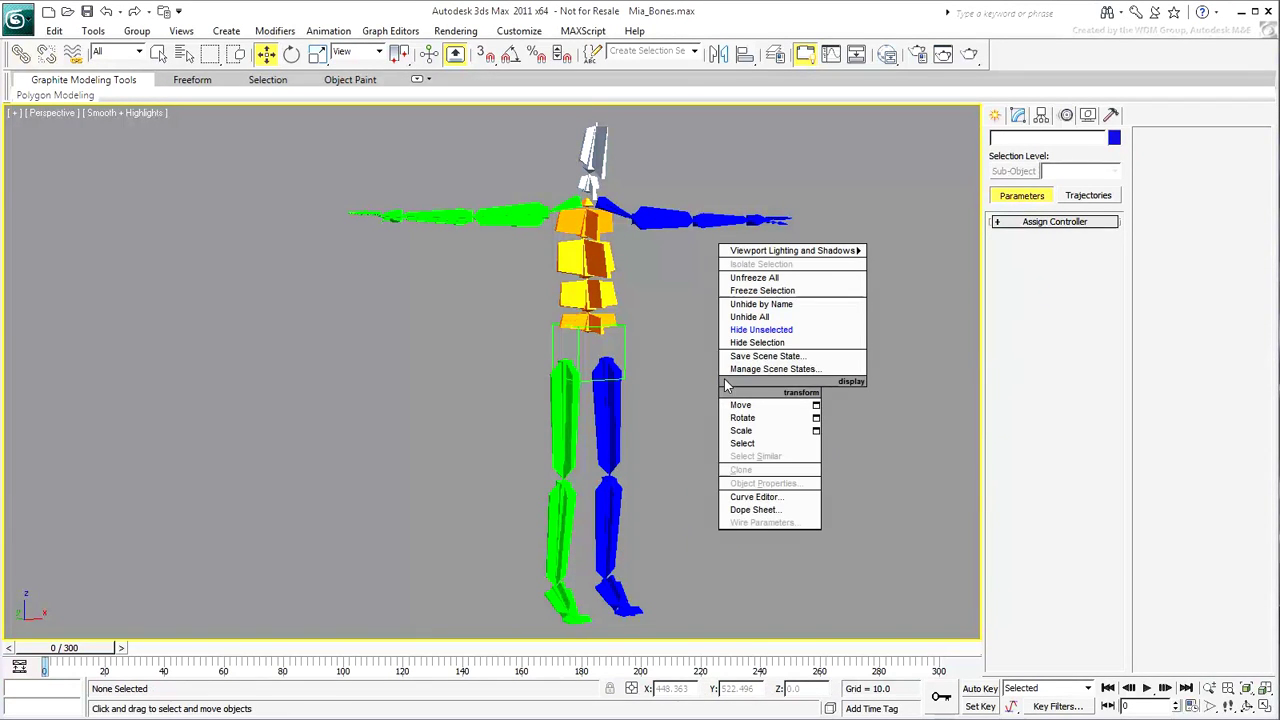
click(748, 317)
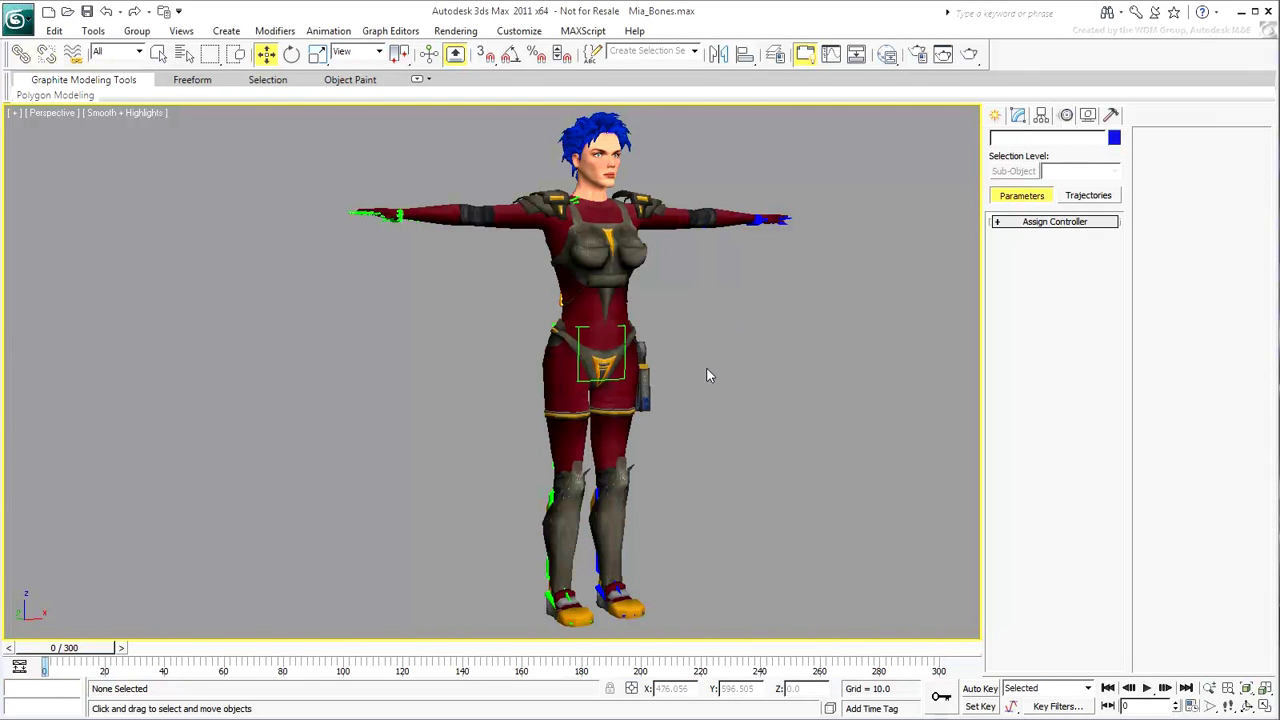
middle_drag(706, 375, 666, 397)
Add a Skin modifier to the Body mesh.
click(583, 317)
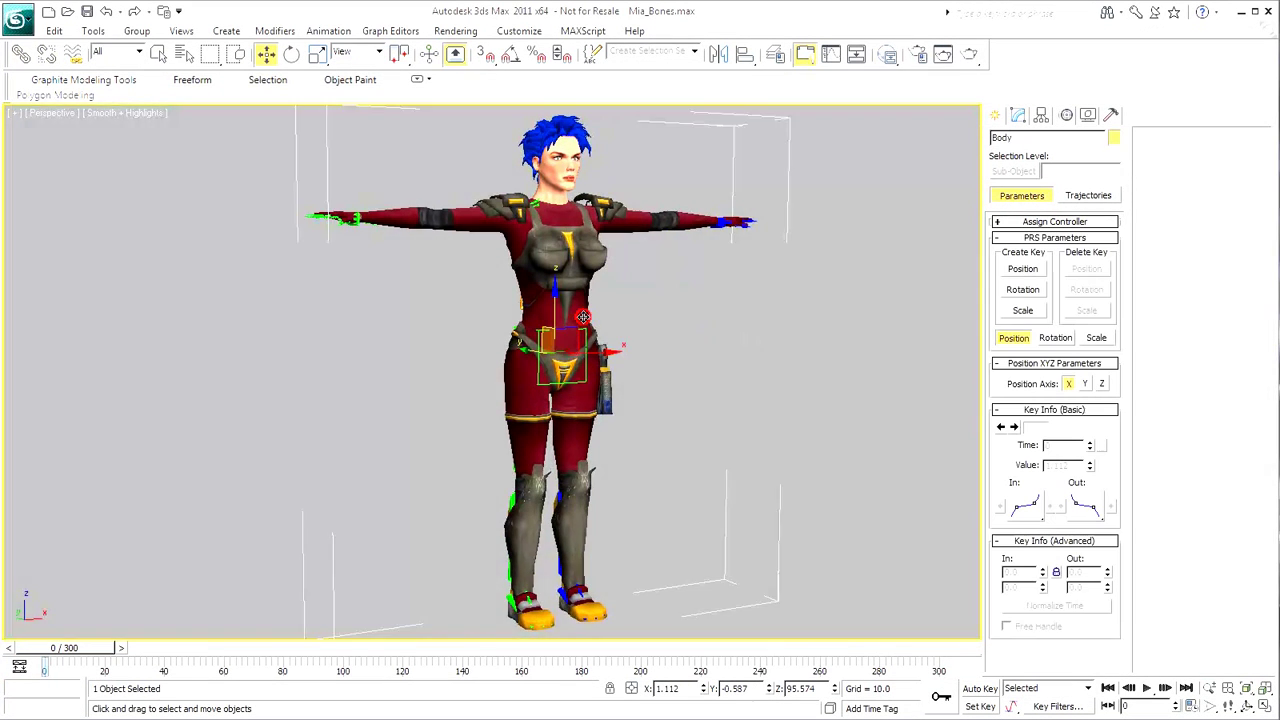
click(1017, 115)
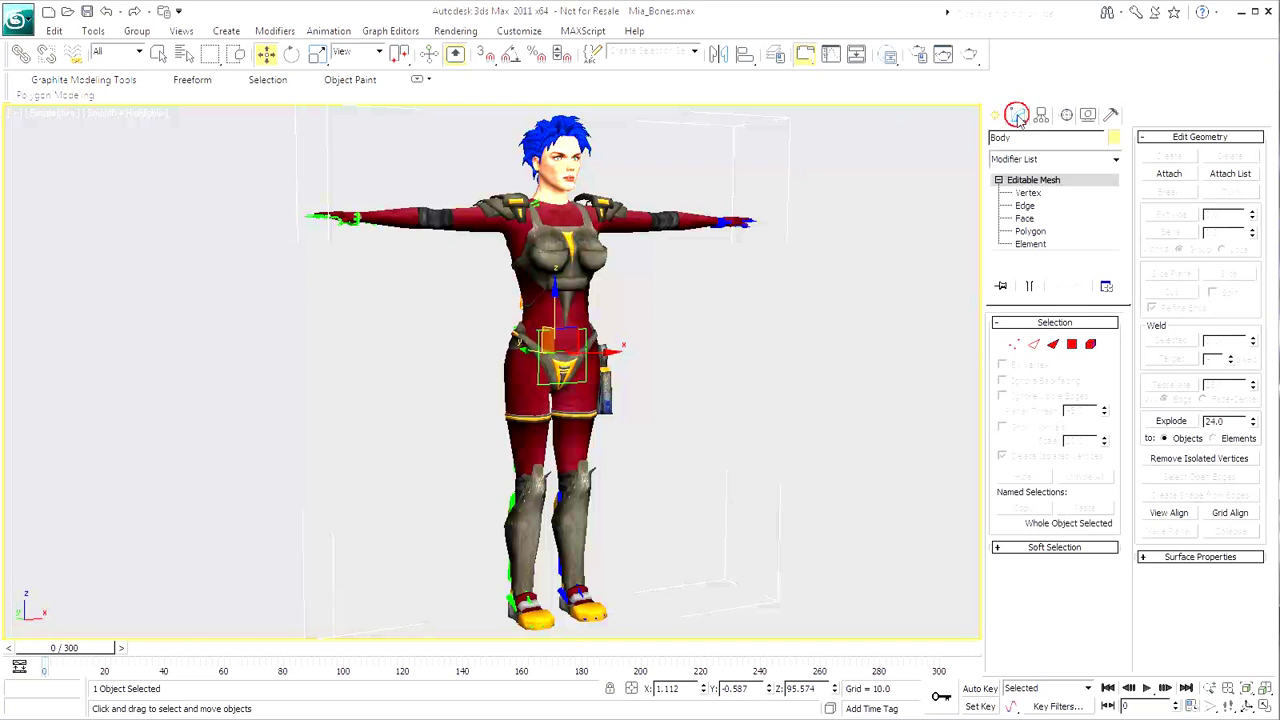
click(1075, 162)
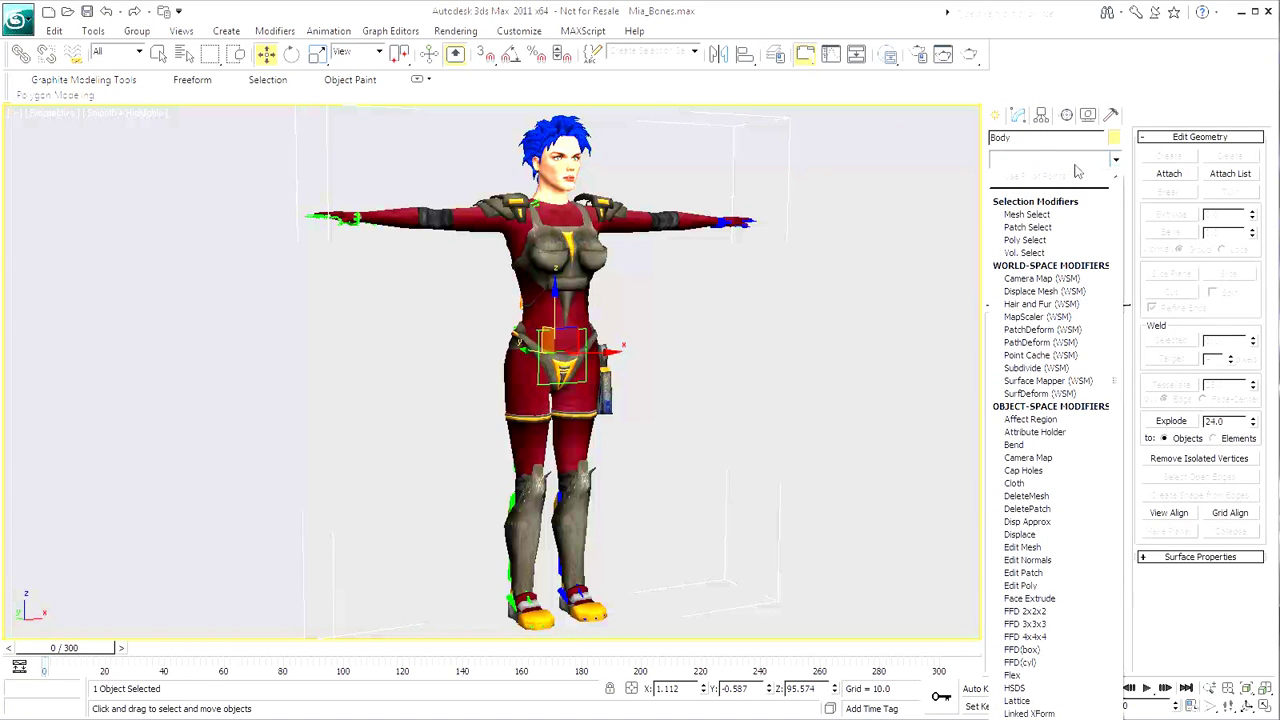
scroll(1030, 340, down, 15)
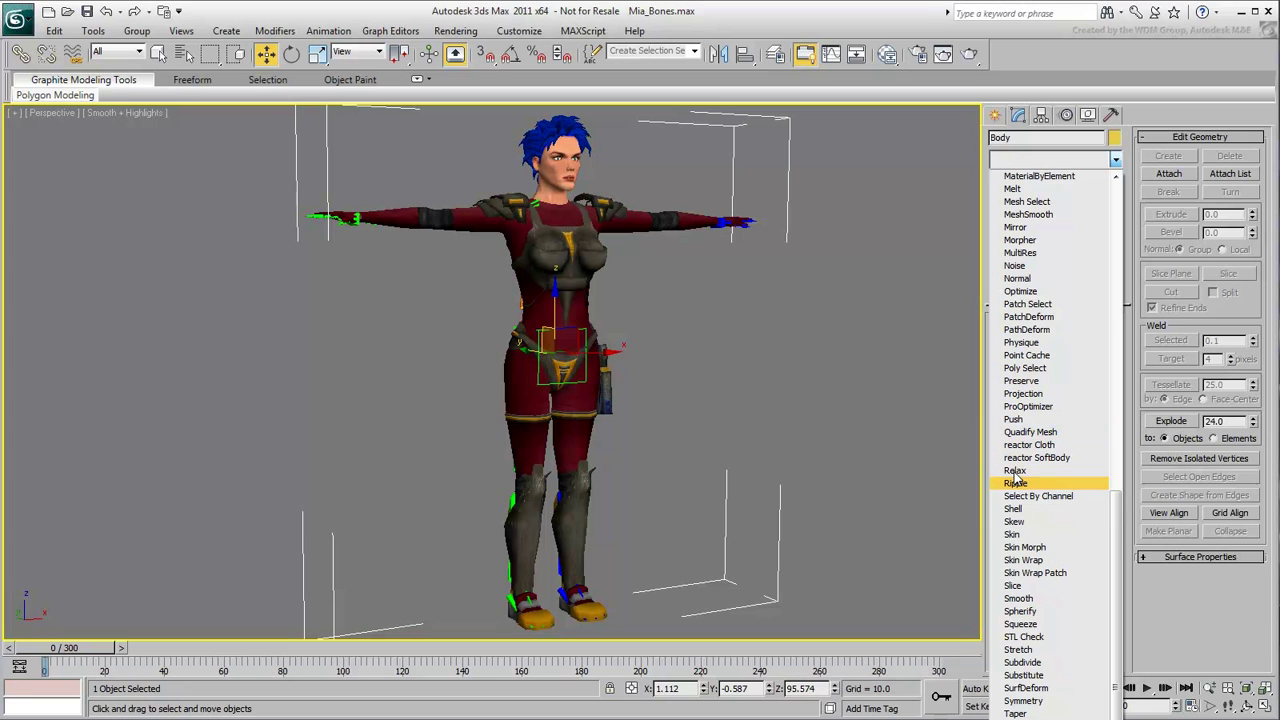
click(1020, 535)
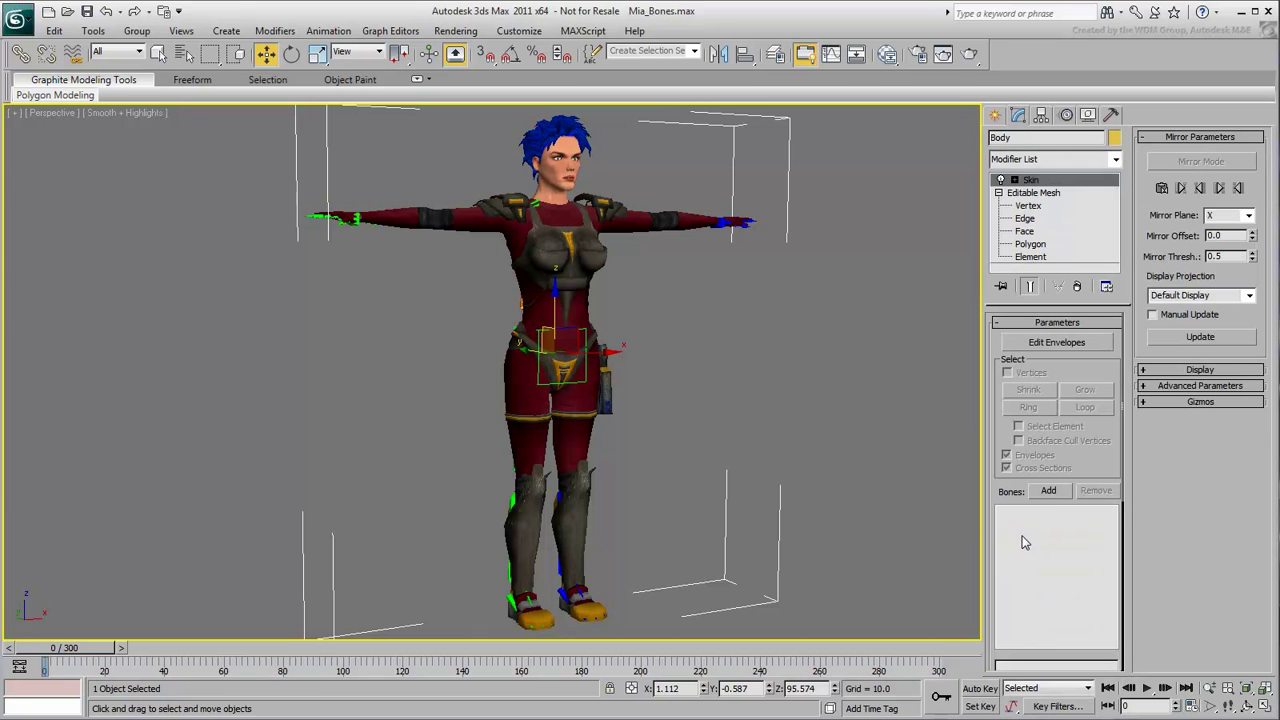
Add all skeleton bones from MIA:Hips through MIA:Head to the skin.
click(1048, 491)
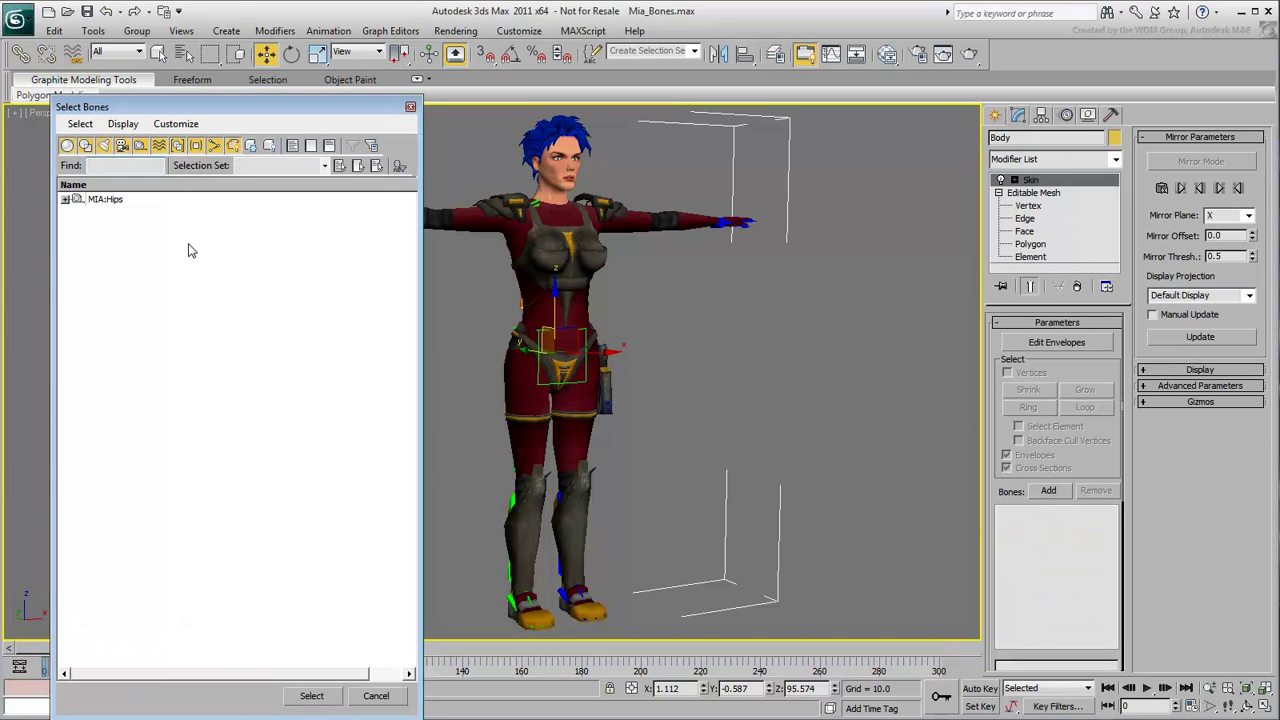
click(106, 199)
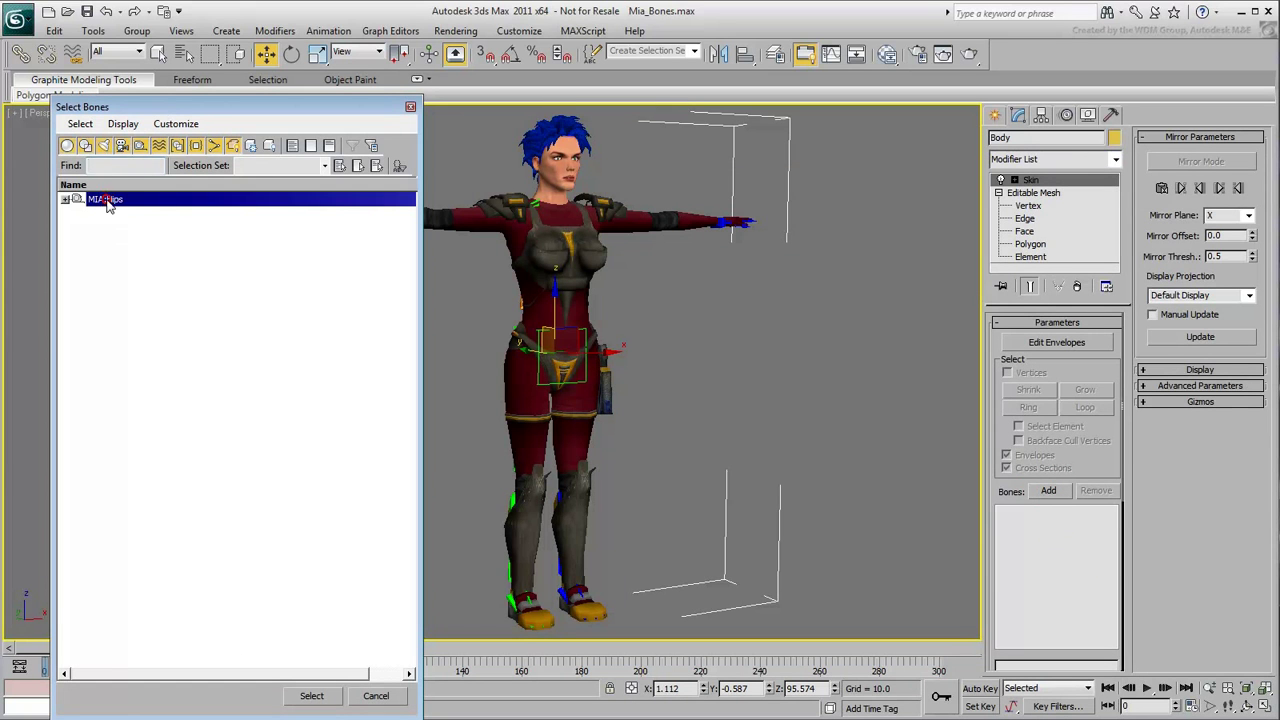
click(118, 129)
click(155, 300)
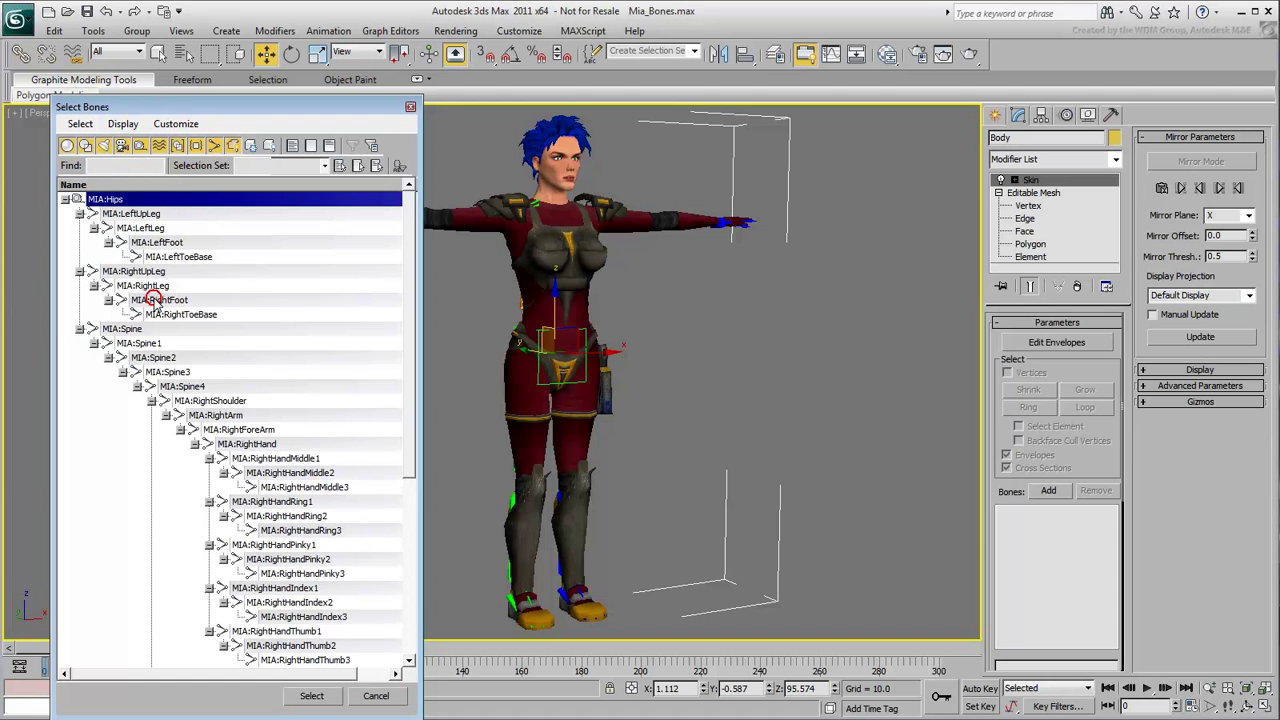
drag(152, 214, 209, 671)
click(311, 695)
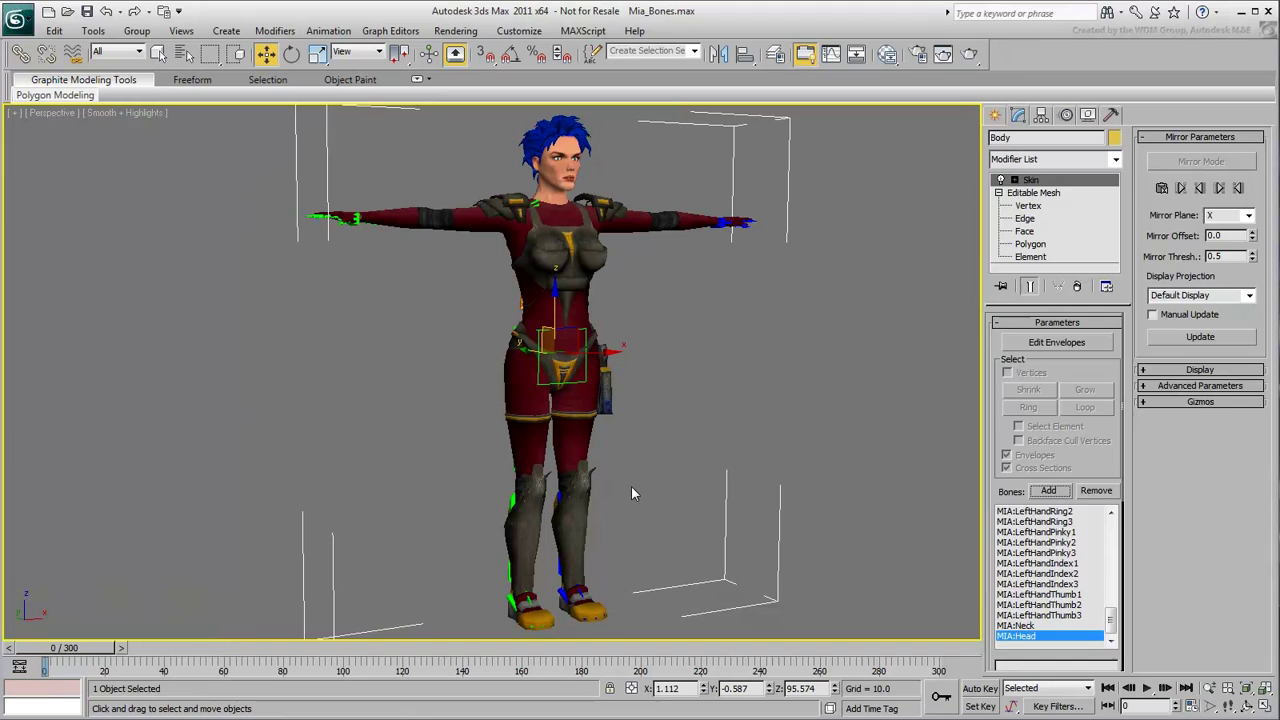
click(640, 480)
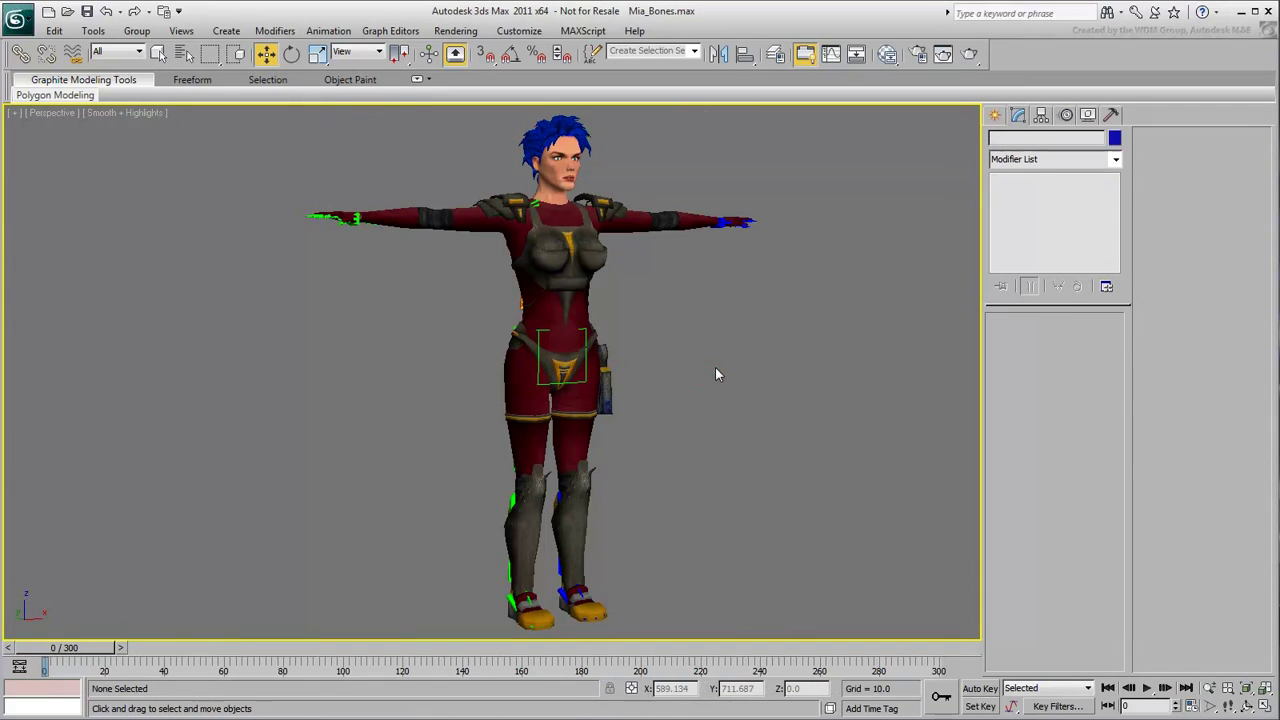
Export the scene to the Desktop as FBX file 'MIA_Bone' with Embed Media on.
click(18, 20)
click(40, 268)
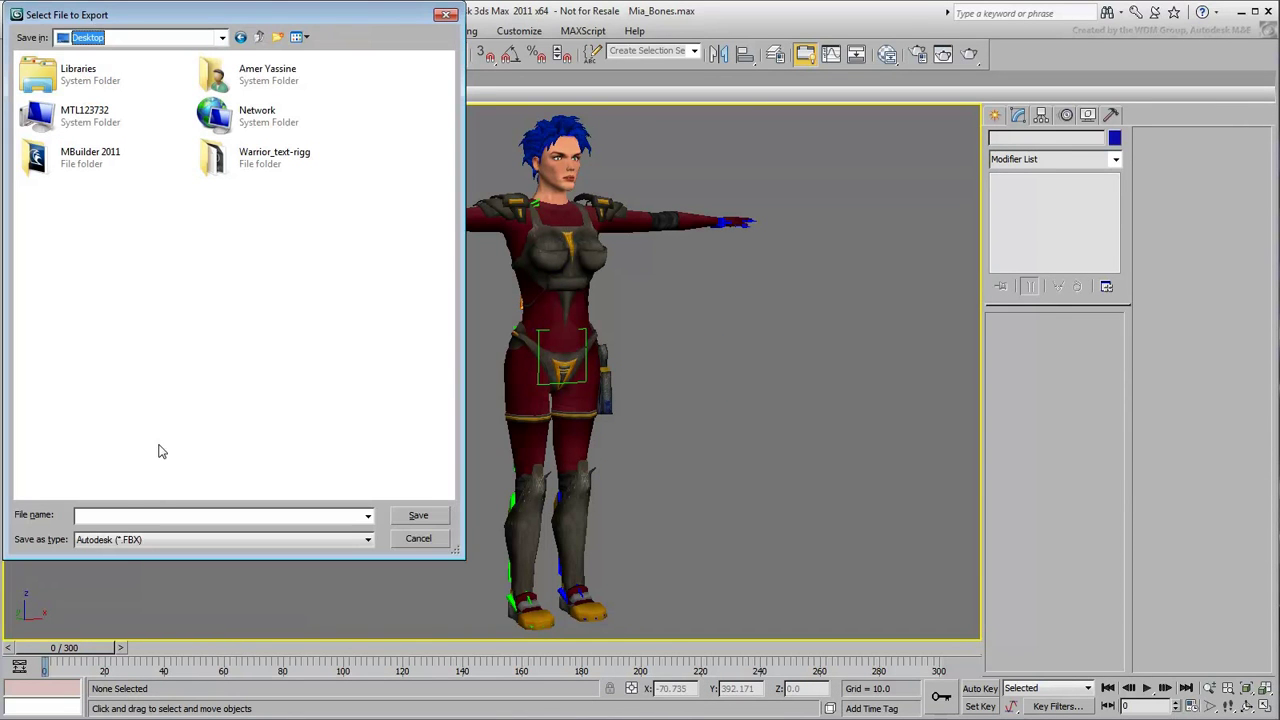
click(123, 516)
text(MIA_Bo)
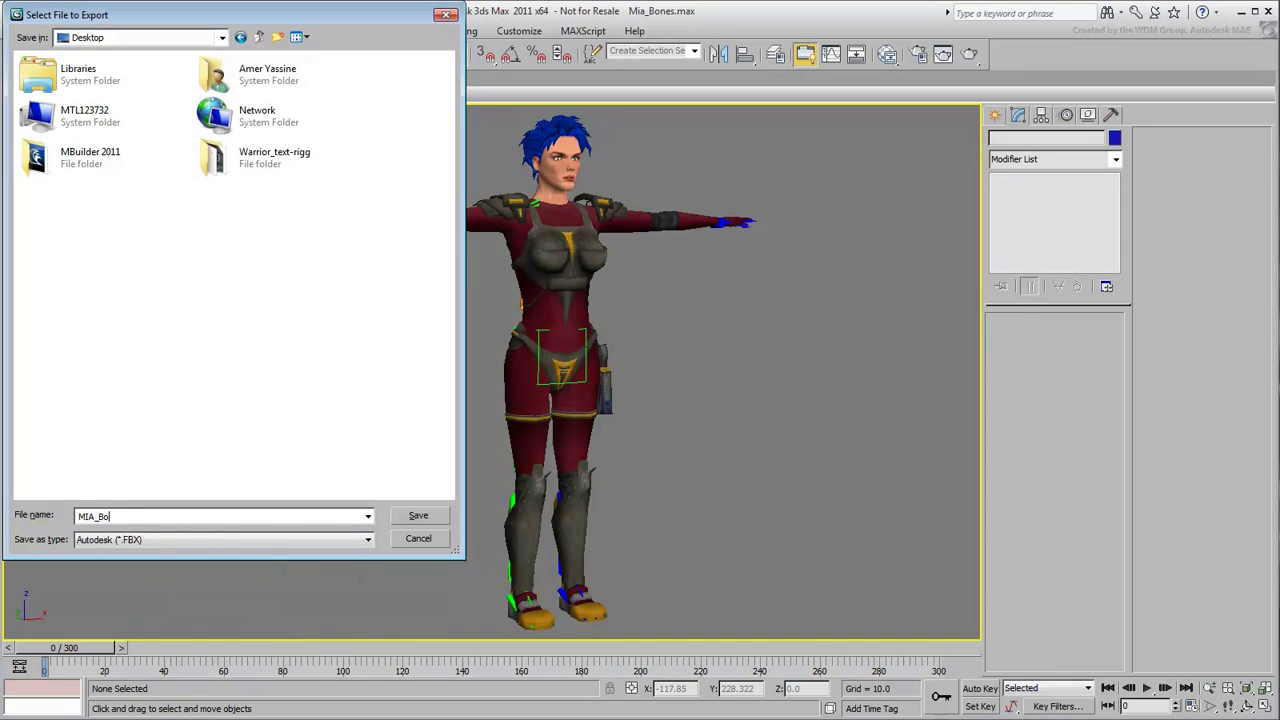
text(nes)
key(Return)
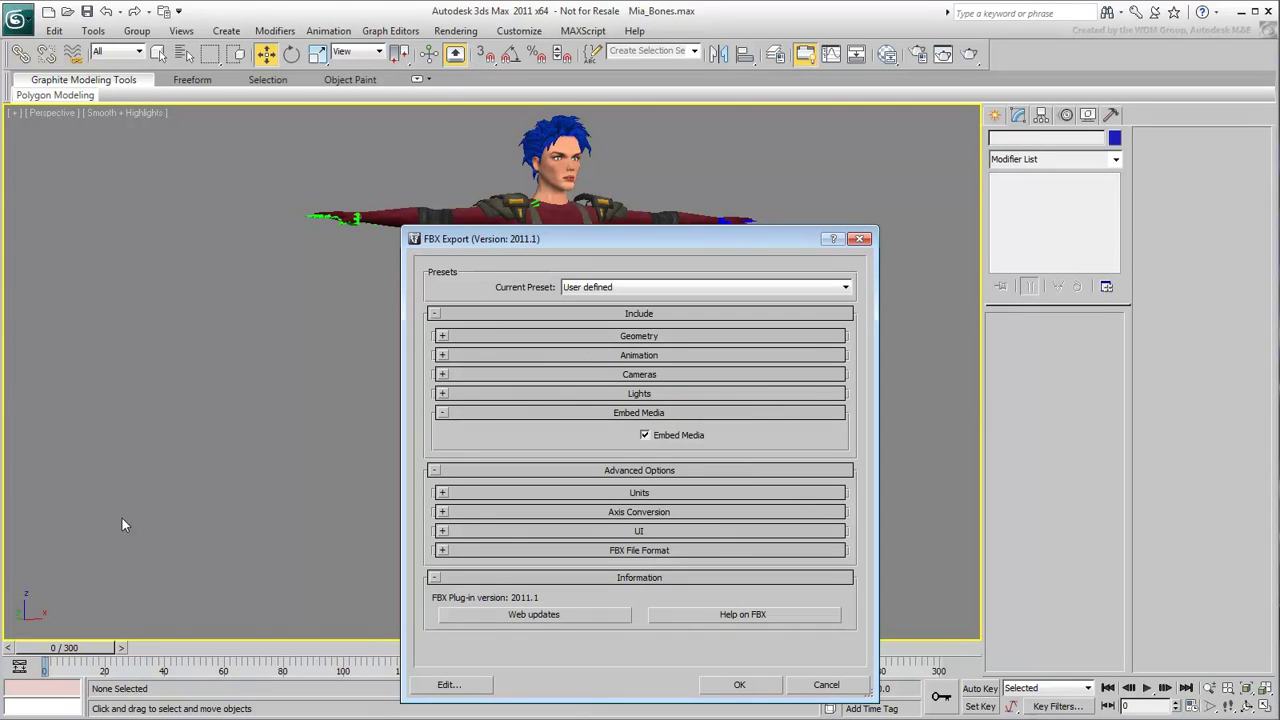
click(739, 684)
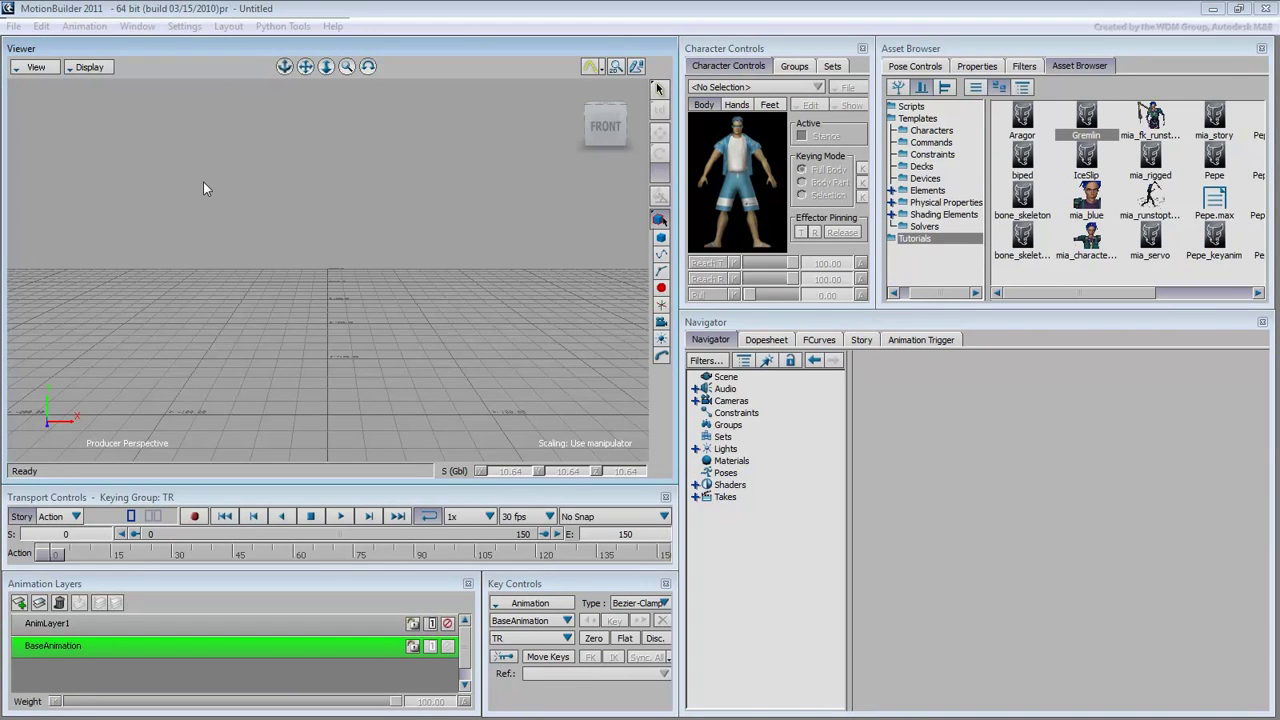
Open MIA_Bones.FBX in MotionBuilder with default options.
click(14, 26)
click(40, 60)
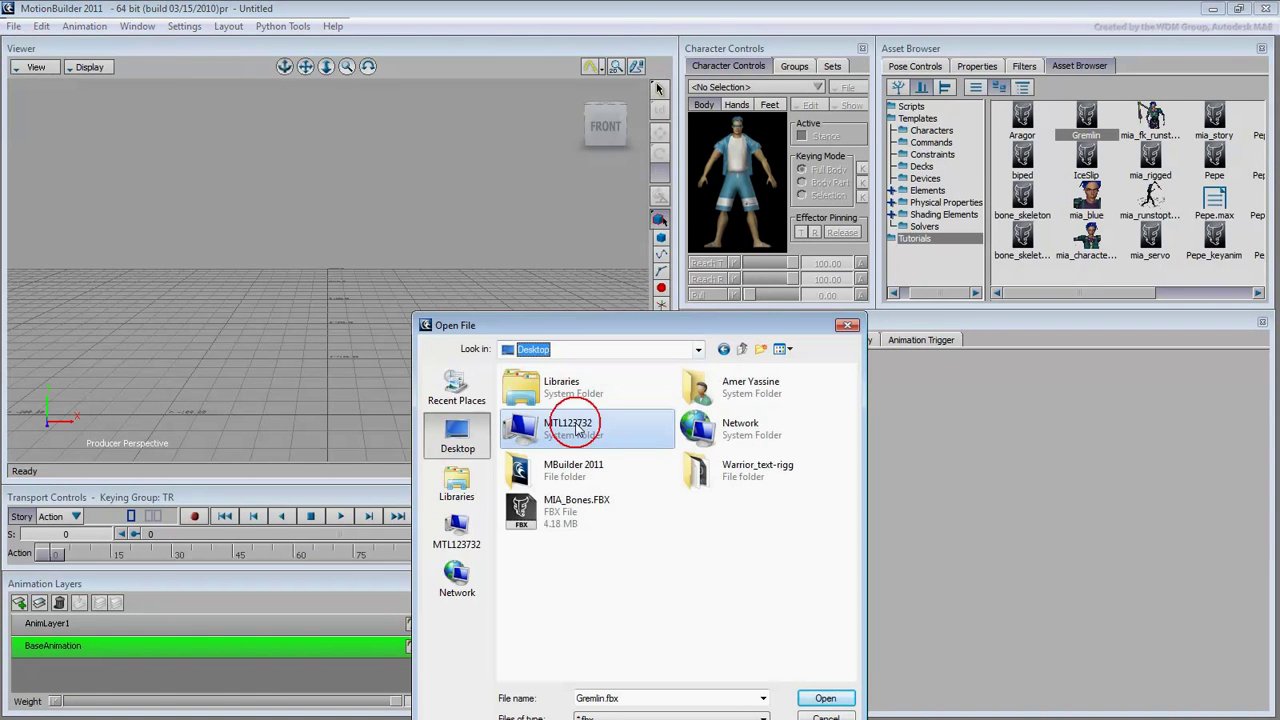
click(570, 512)
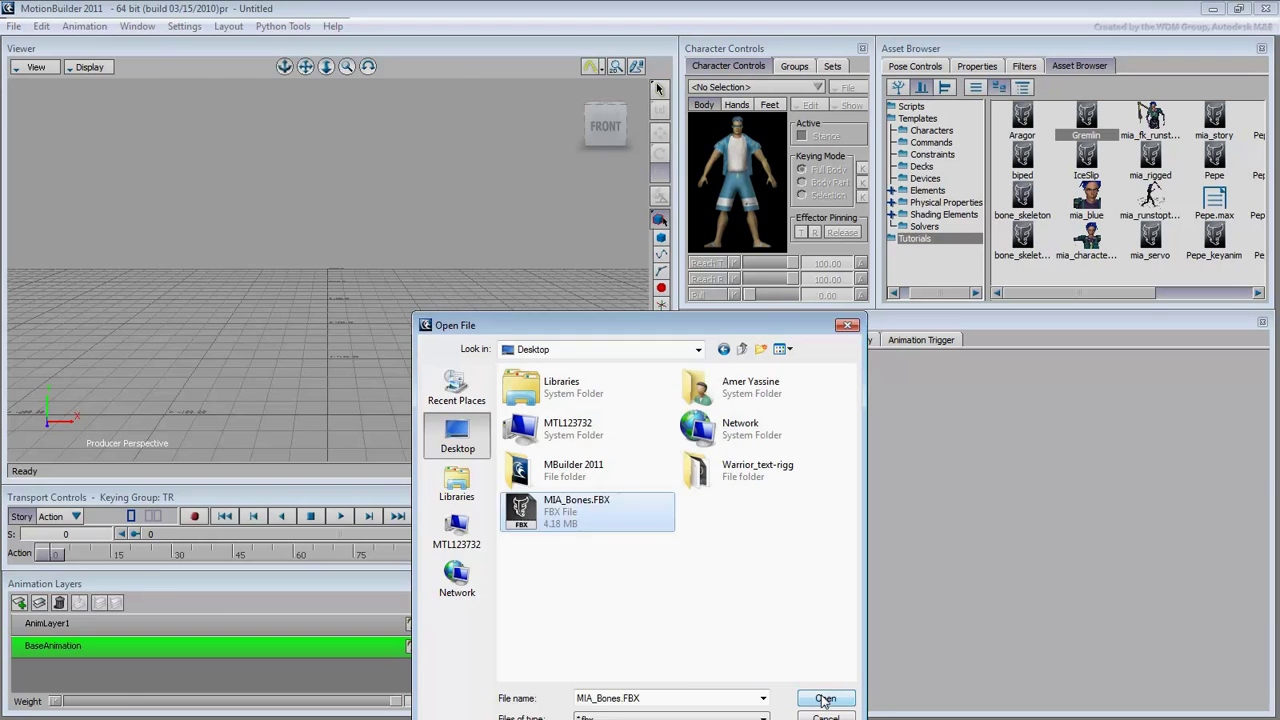
click(825, 700)
click(418, 682)
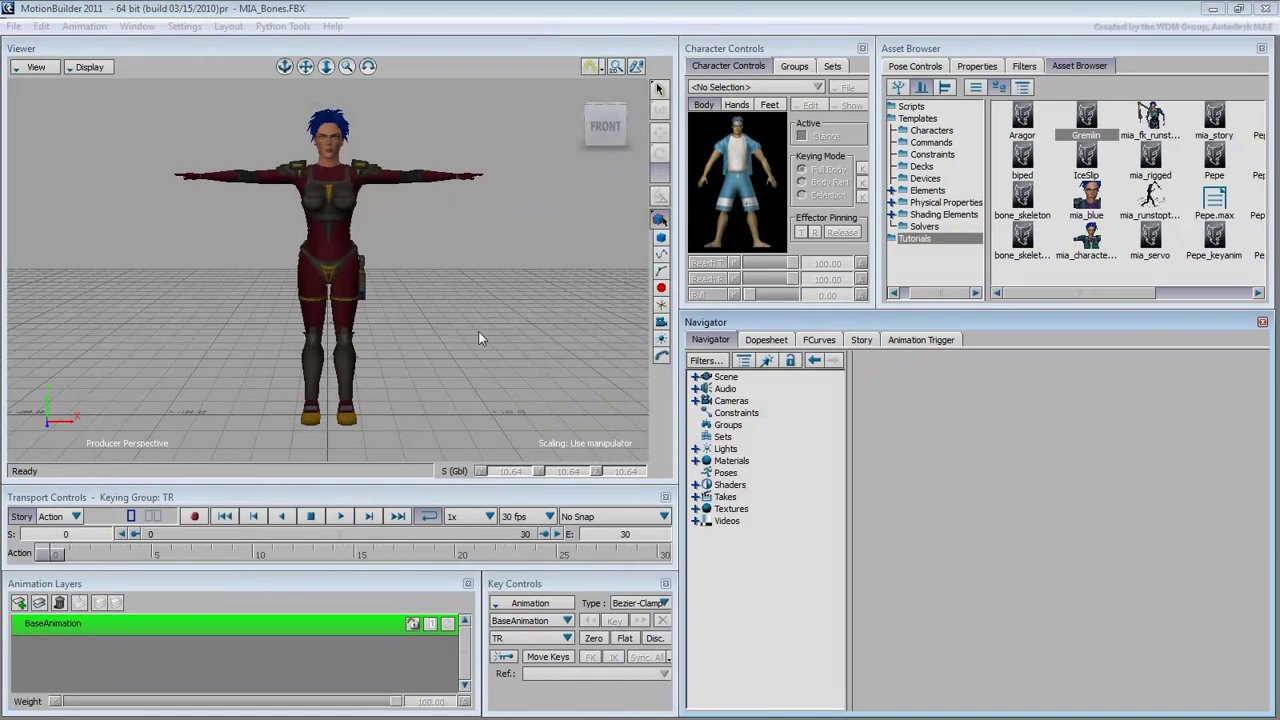
With X-Ray on, drop the Character template onto the skeleton and characterize it as Biped.
key(ctrl+a)
mouse_move(470, 347)
ctrl+shift+mouse_down()
mouse_move(449, 351)
mouse_move(465, 349)
ctrl+shift+mouse_up()
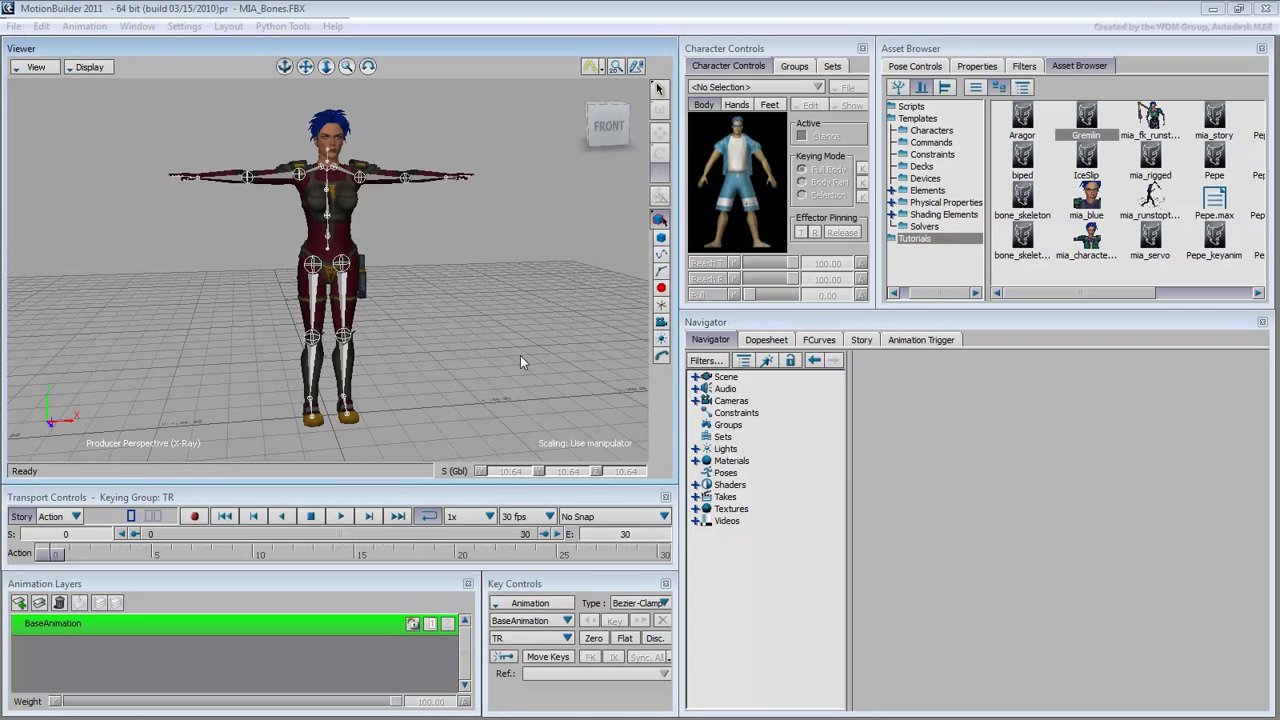
click(931, 131)
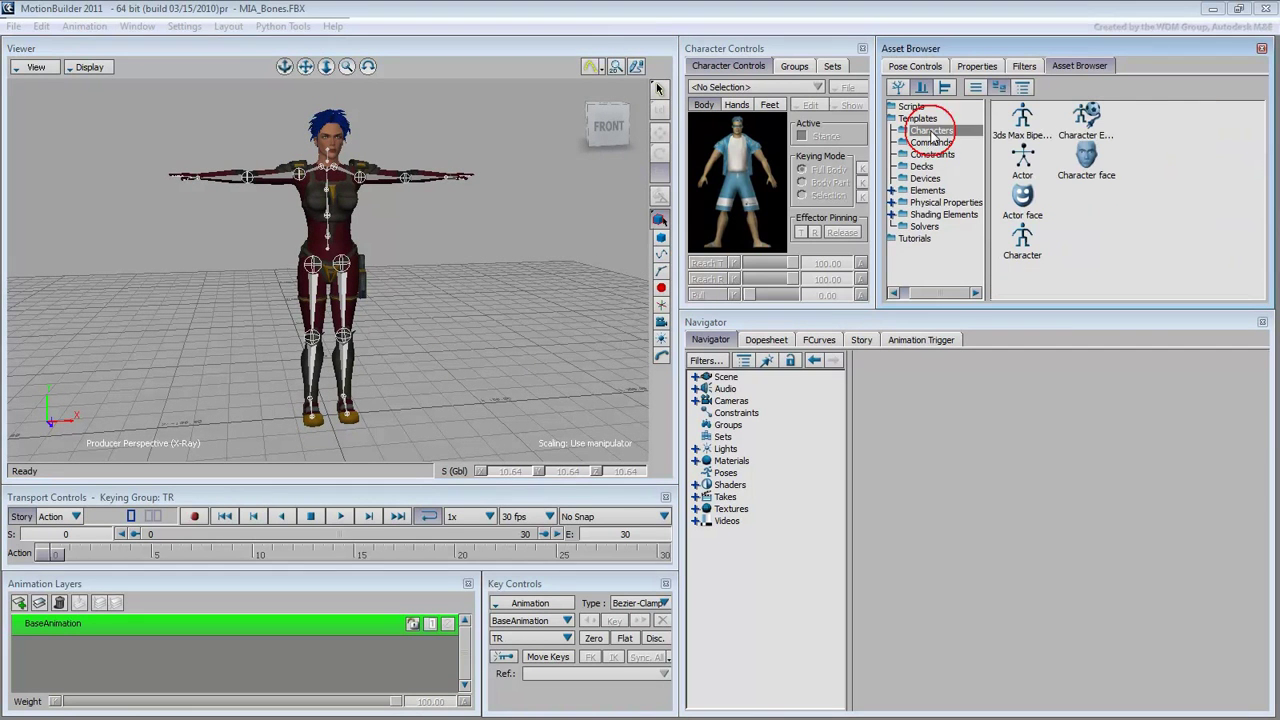
drag(1024, 240, 340, 263)
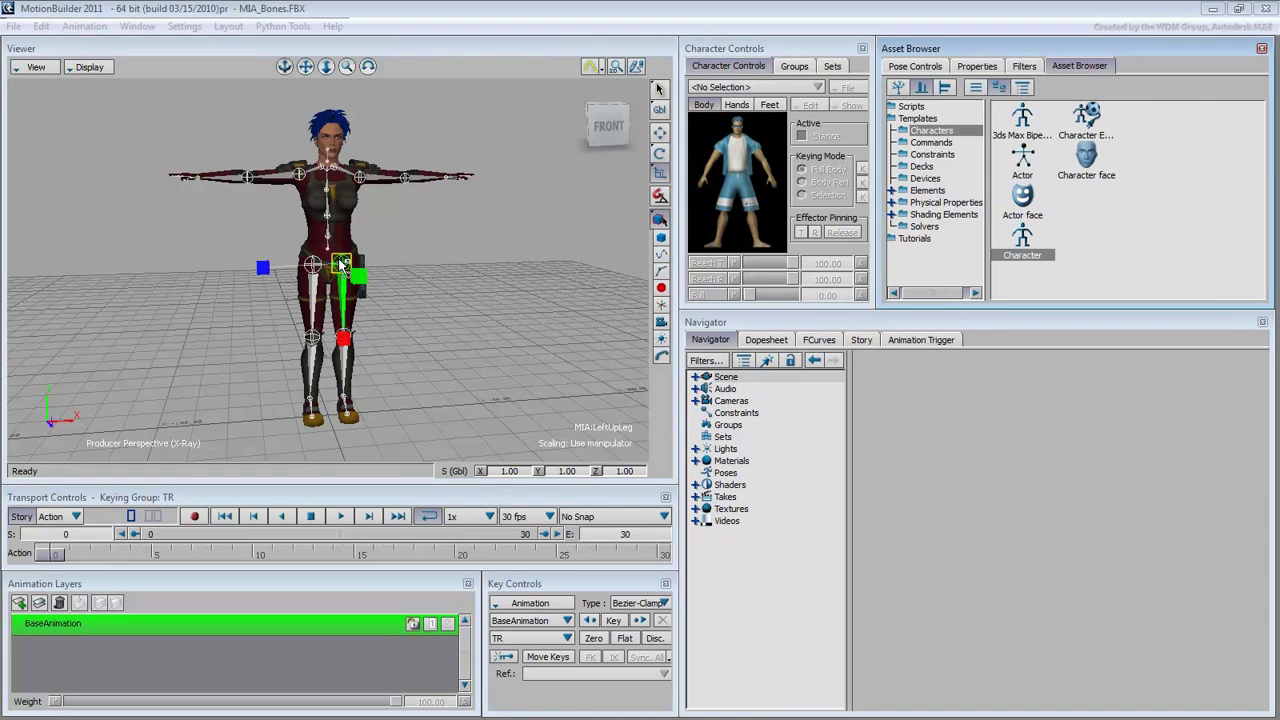
click(390, 264)
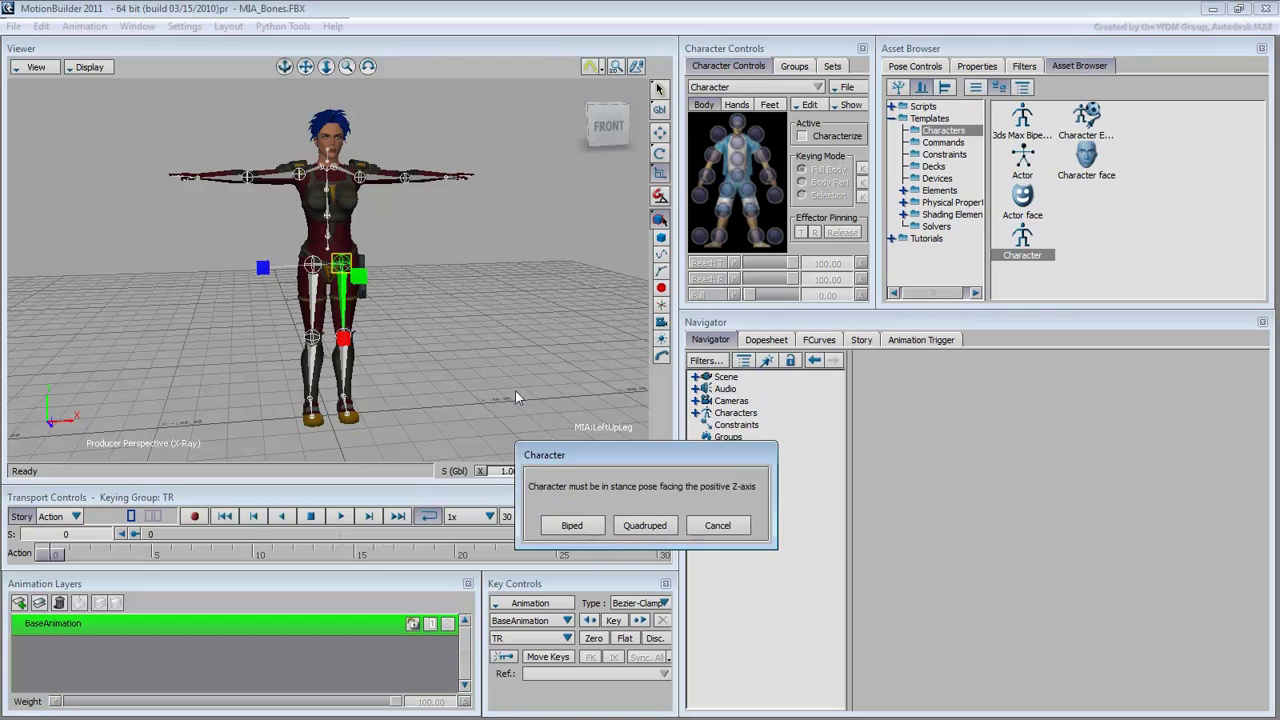
click(572, 525)
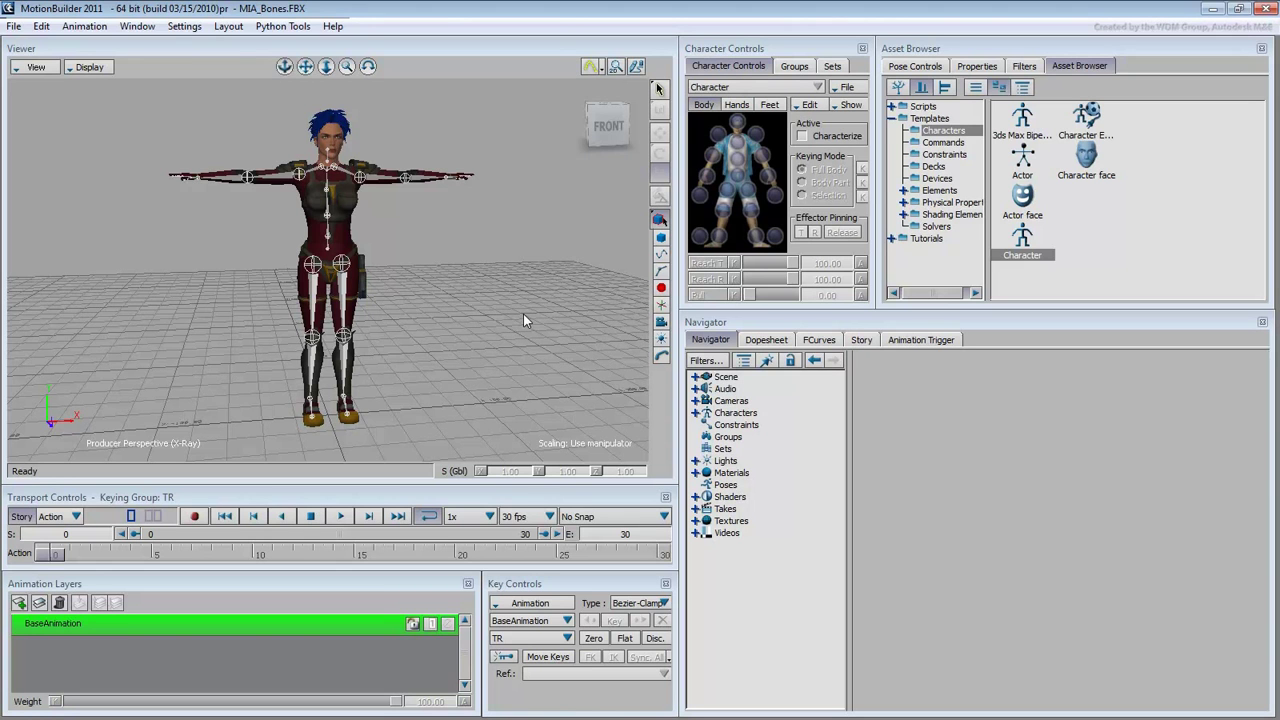
Create an FK/IK control rig as character input, test the left wrist, and undo to T-pose.
click(809, 105)
click(828, 121)
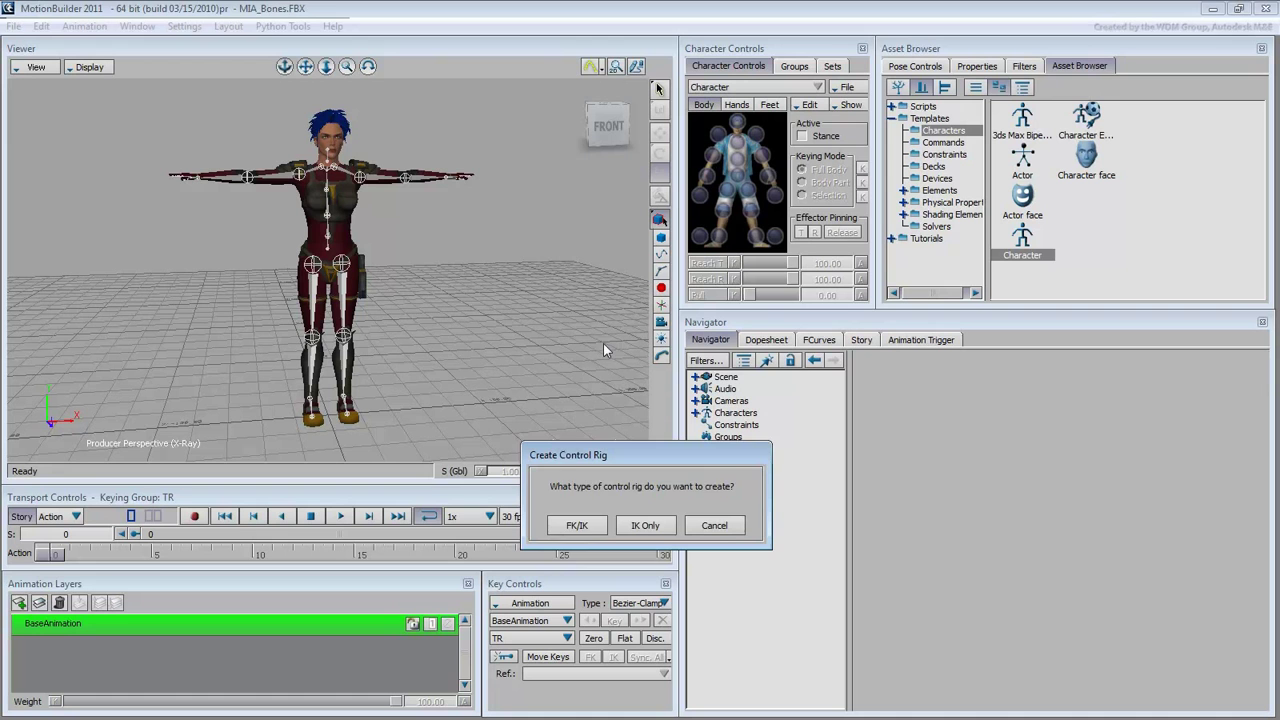
click(577, 525)
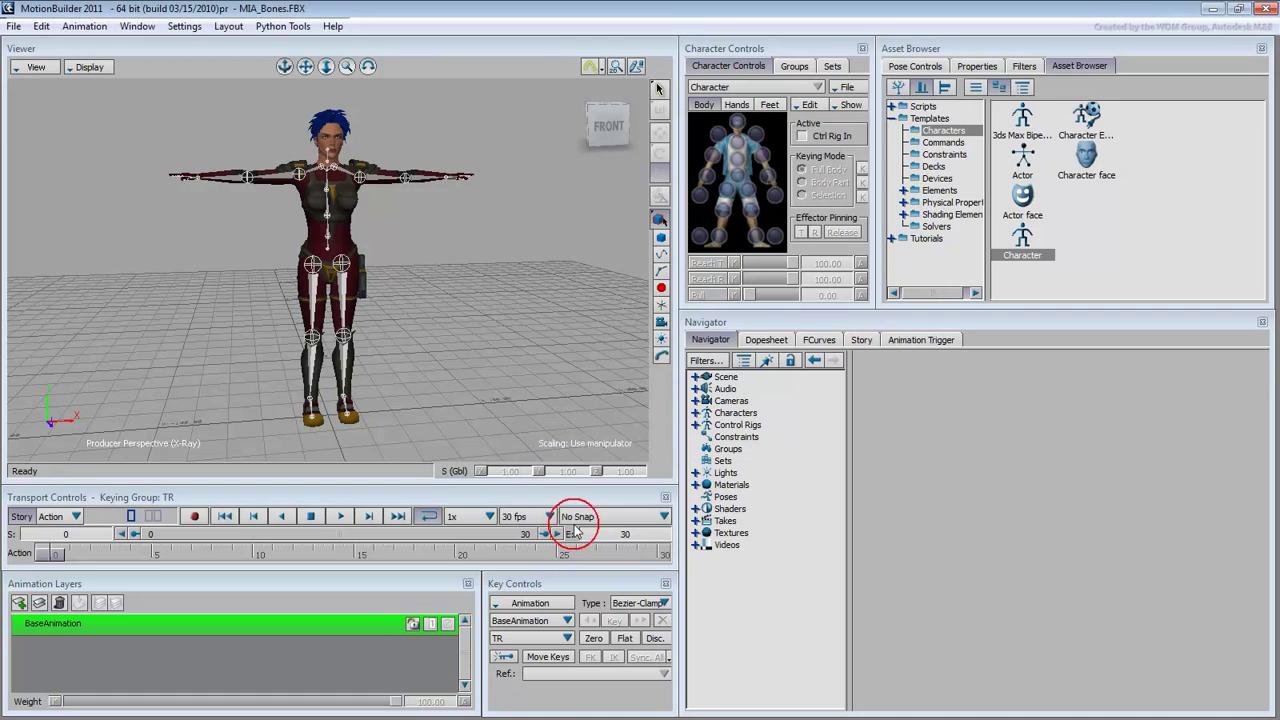
click(802, 136)
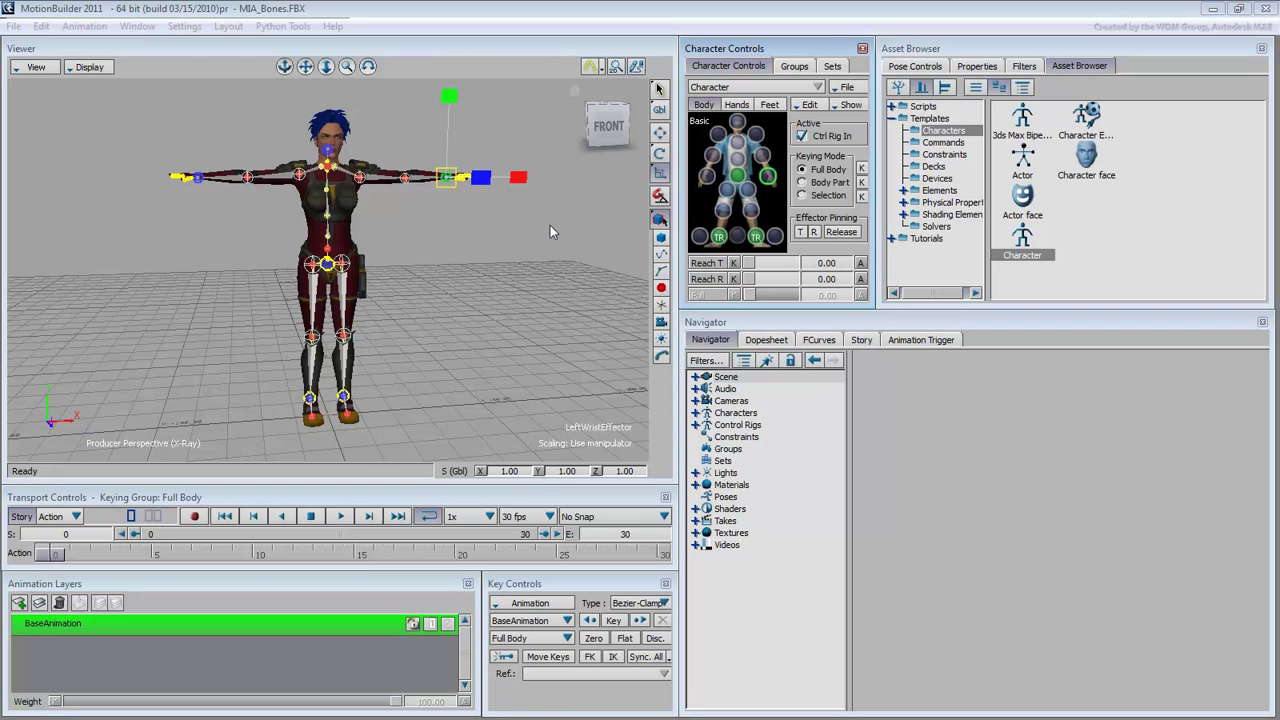
key(t)
drag(466, 171, 466, 306)
key(ctrl+z)
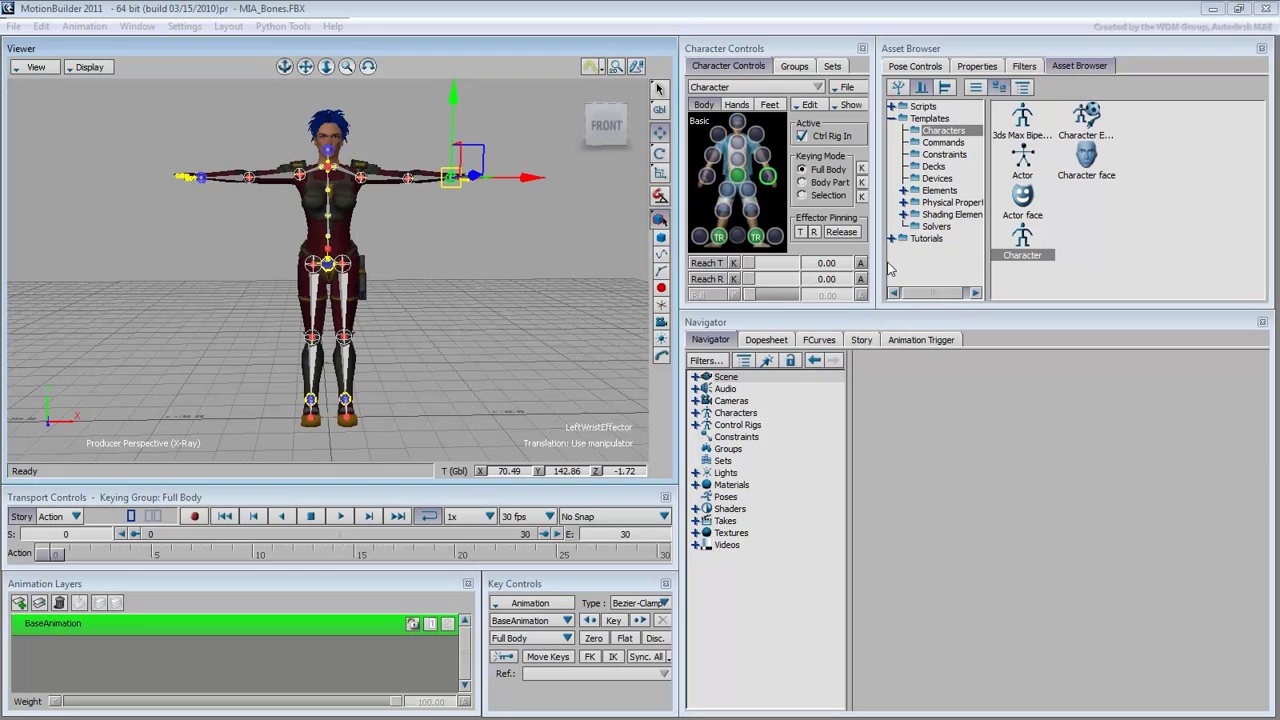
Merge only the Punch take from Tutorials assets and preview the pose near frame 60.
click(921, 239)
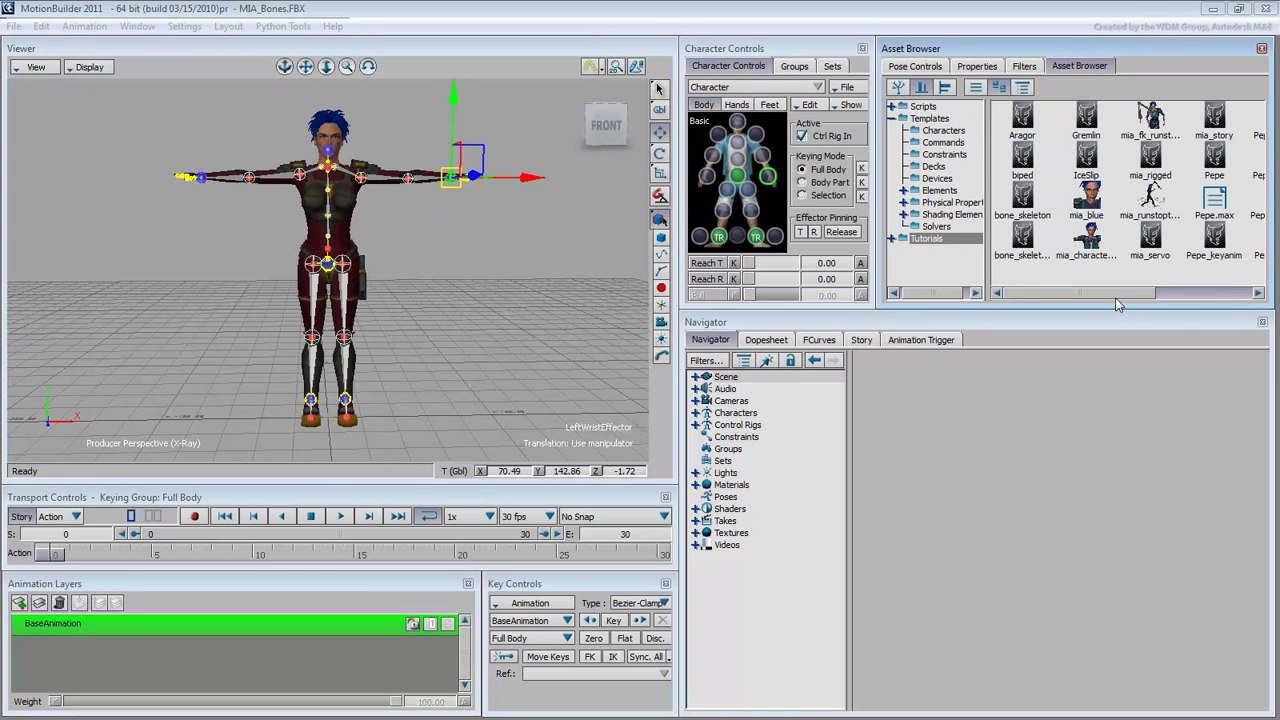
click(1207, 293)
click(1168, 118)
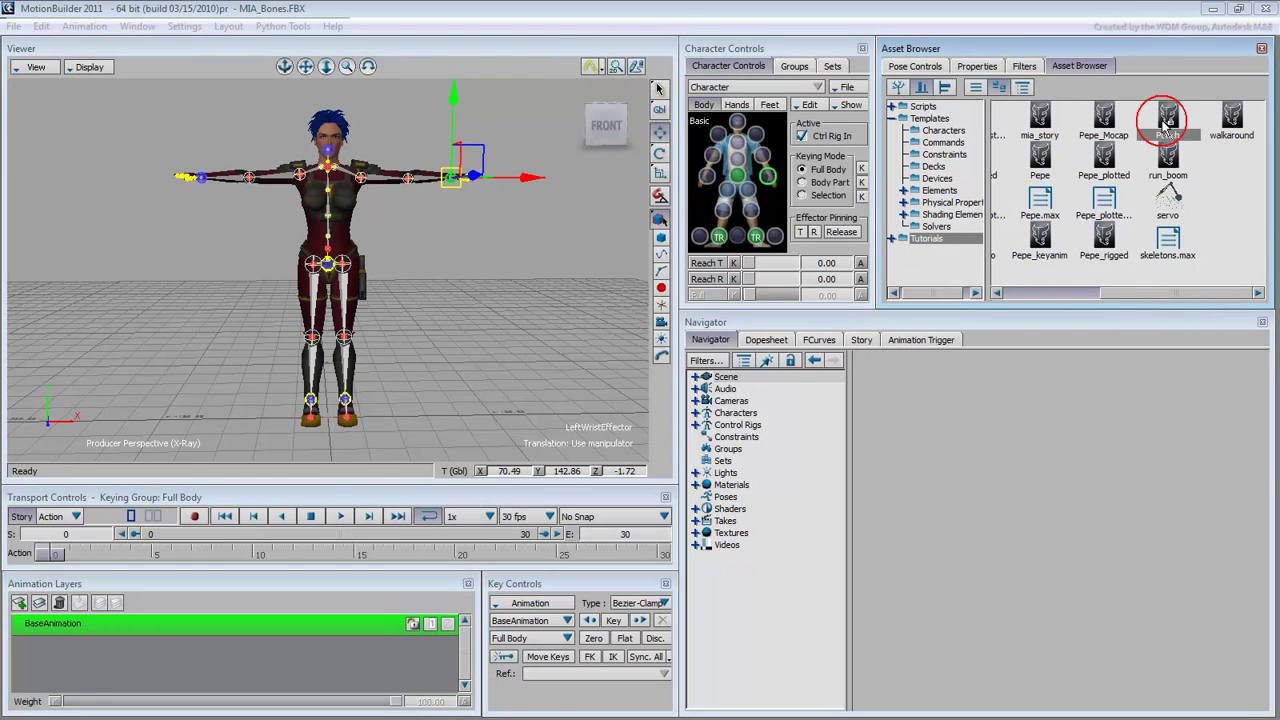
drag(1168, 118, 457, 290)
click(510, 284)
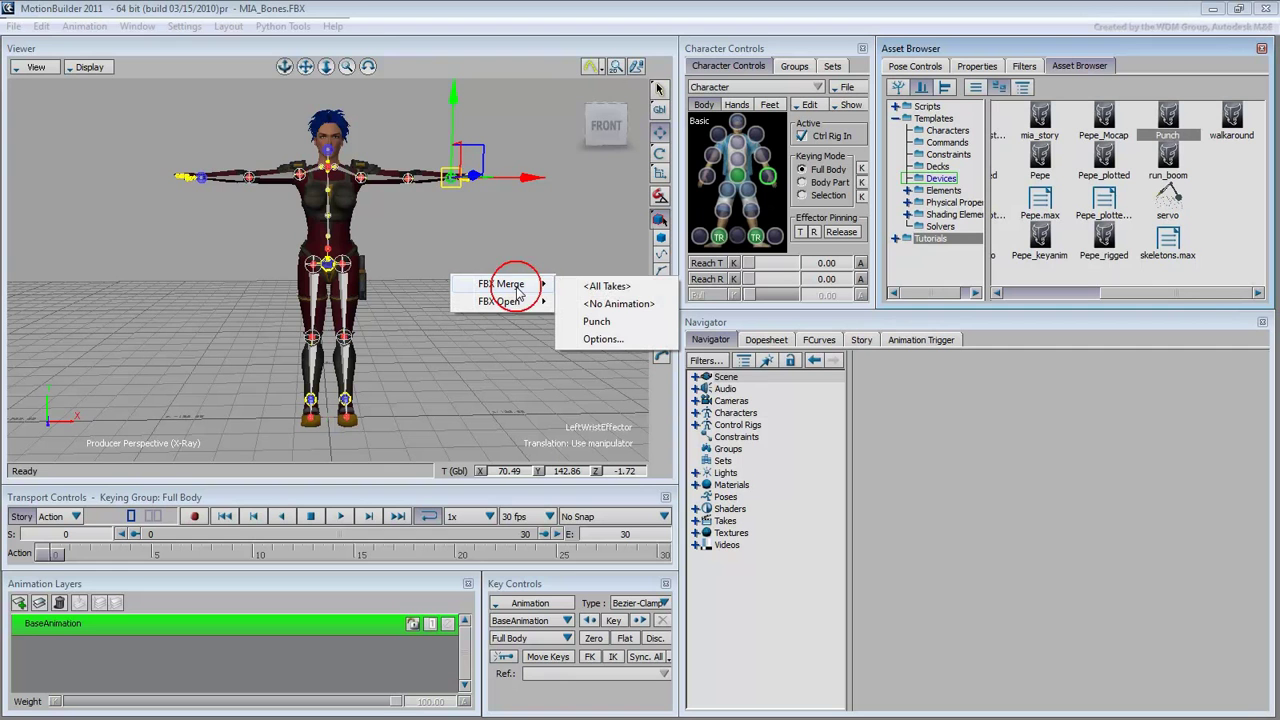
click(620, 321)
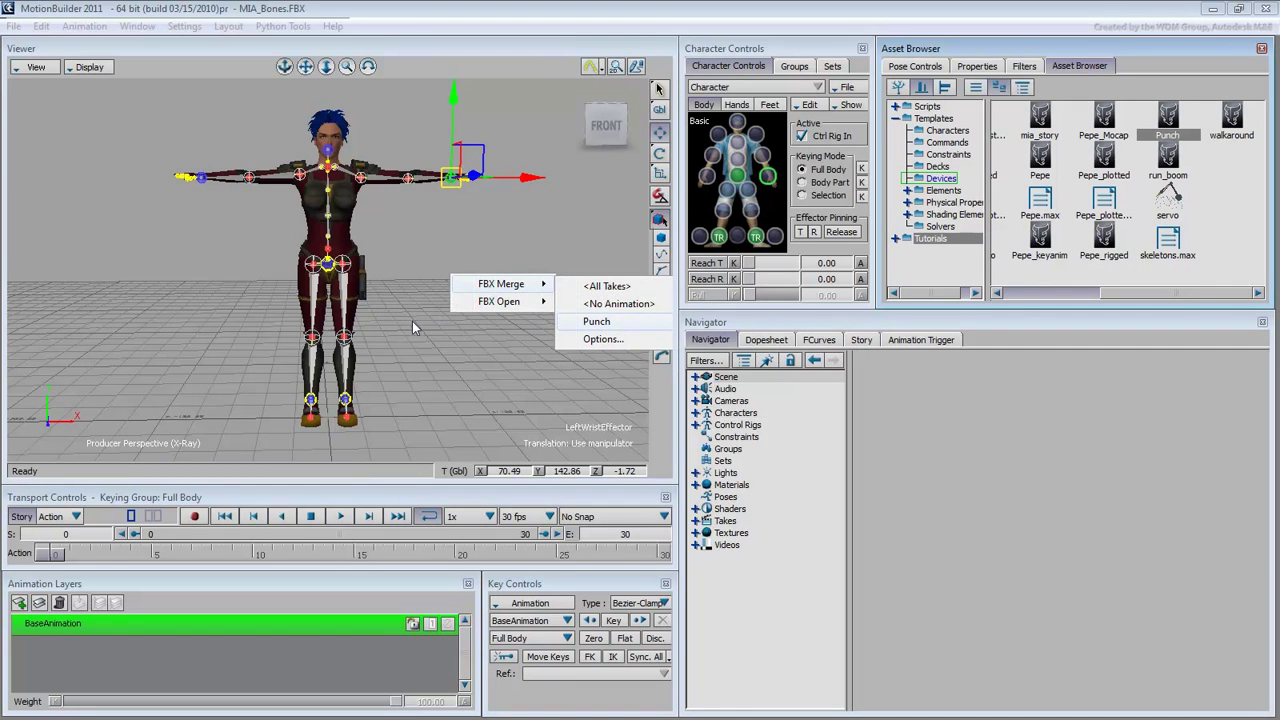
drag(474, 267, 523, 347)
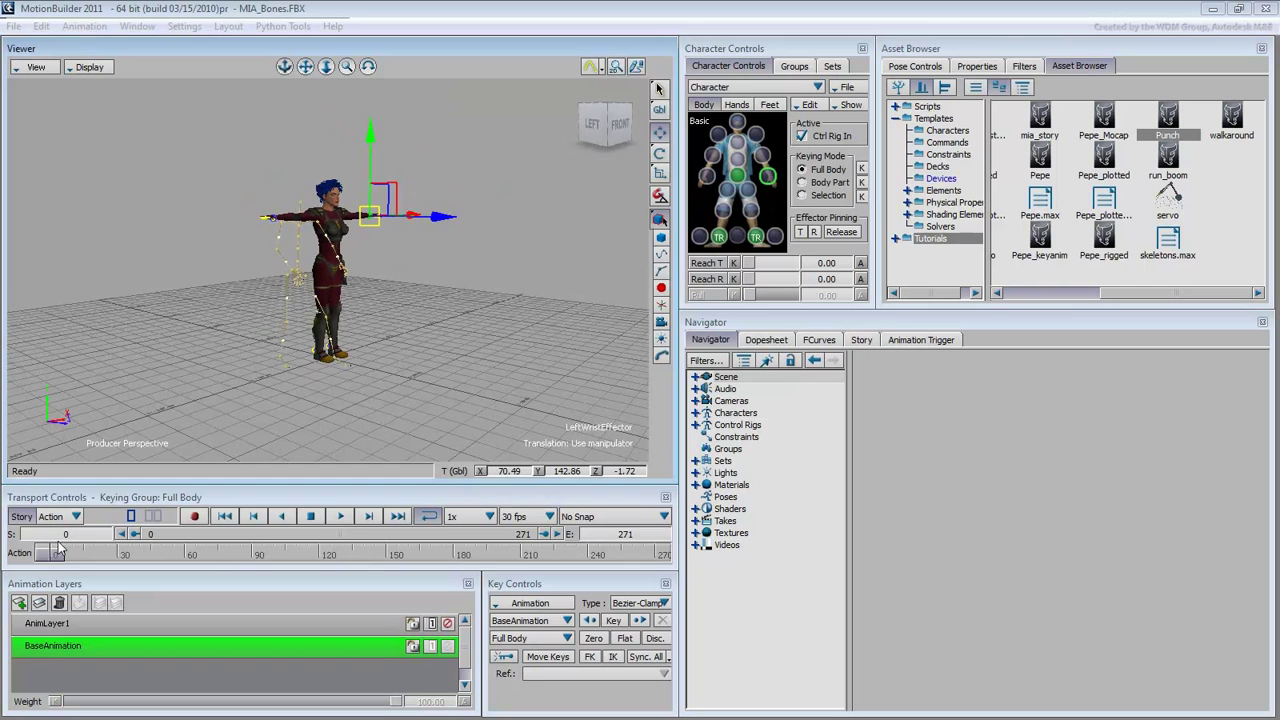
drag(56, 554, 185, 570)
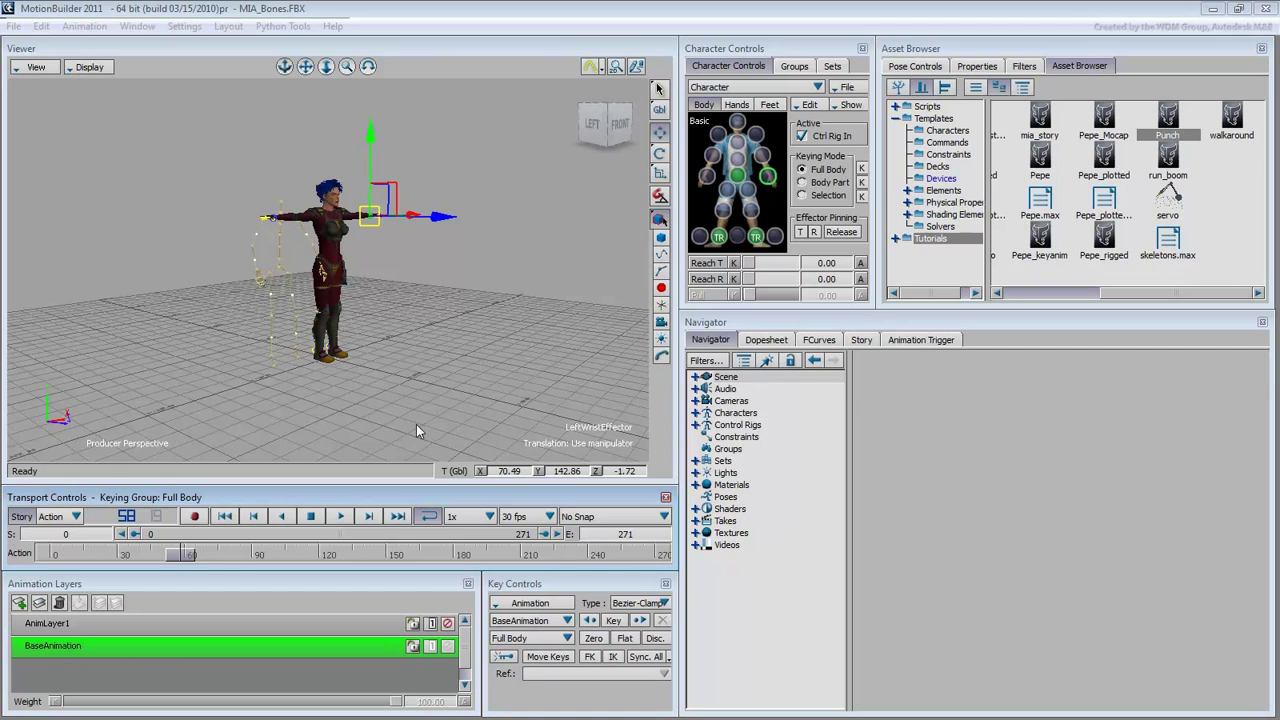
Set Punchguy as the MIA character's input and play the punch through to frame 246.
click(808, 105)
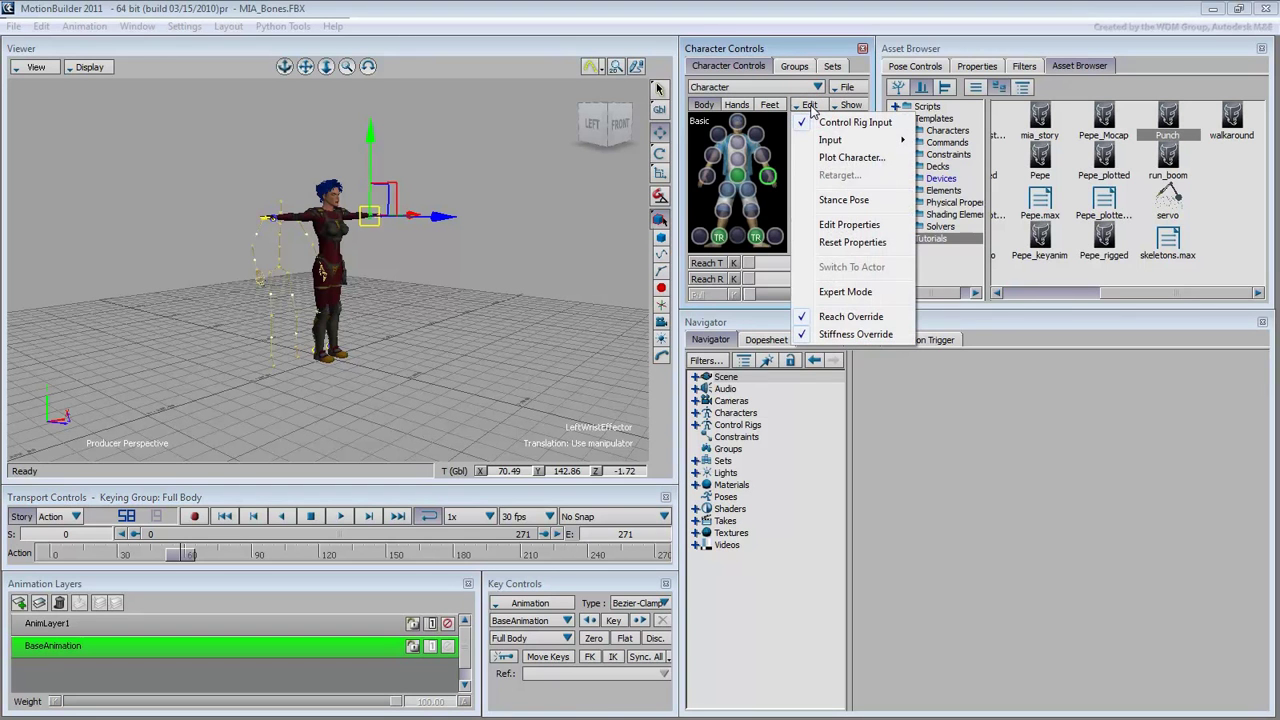
mouse_move(835, 141)
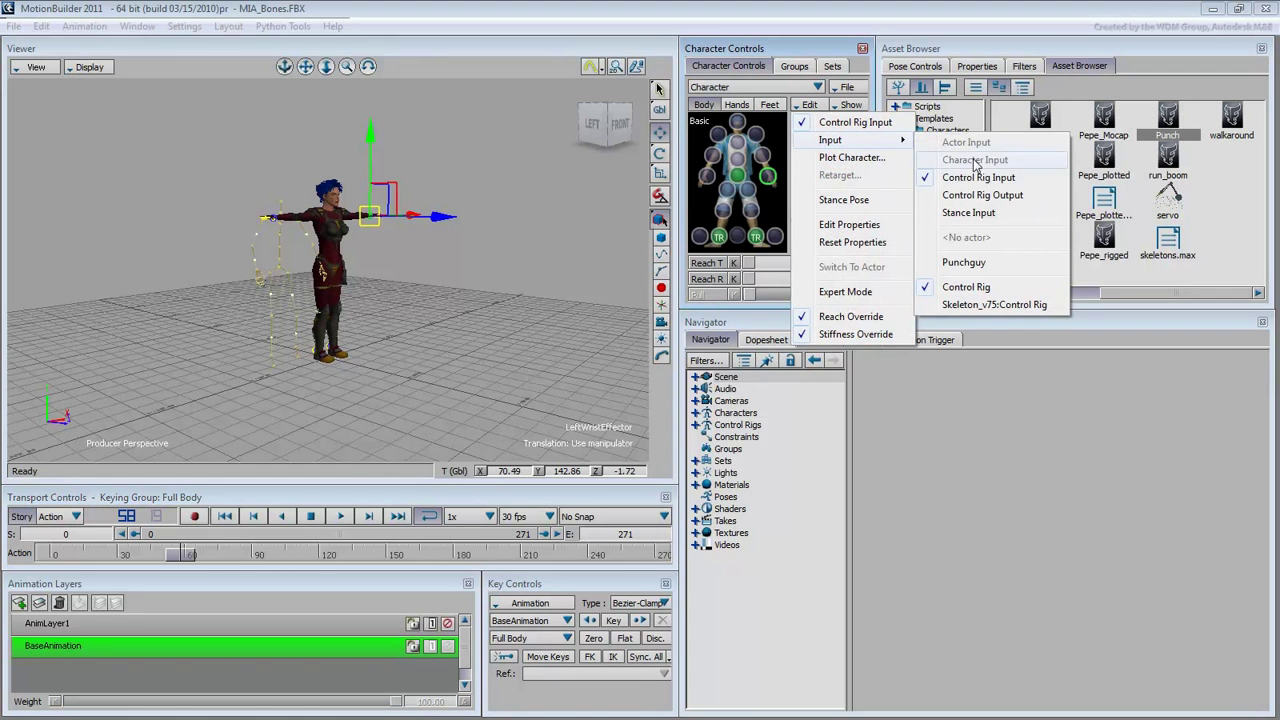
click(965, 262)
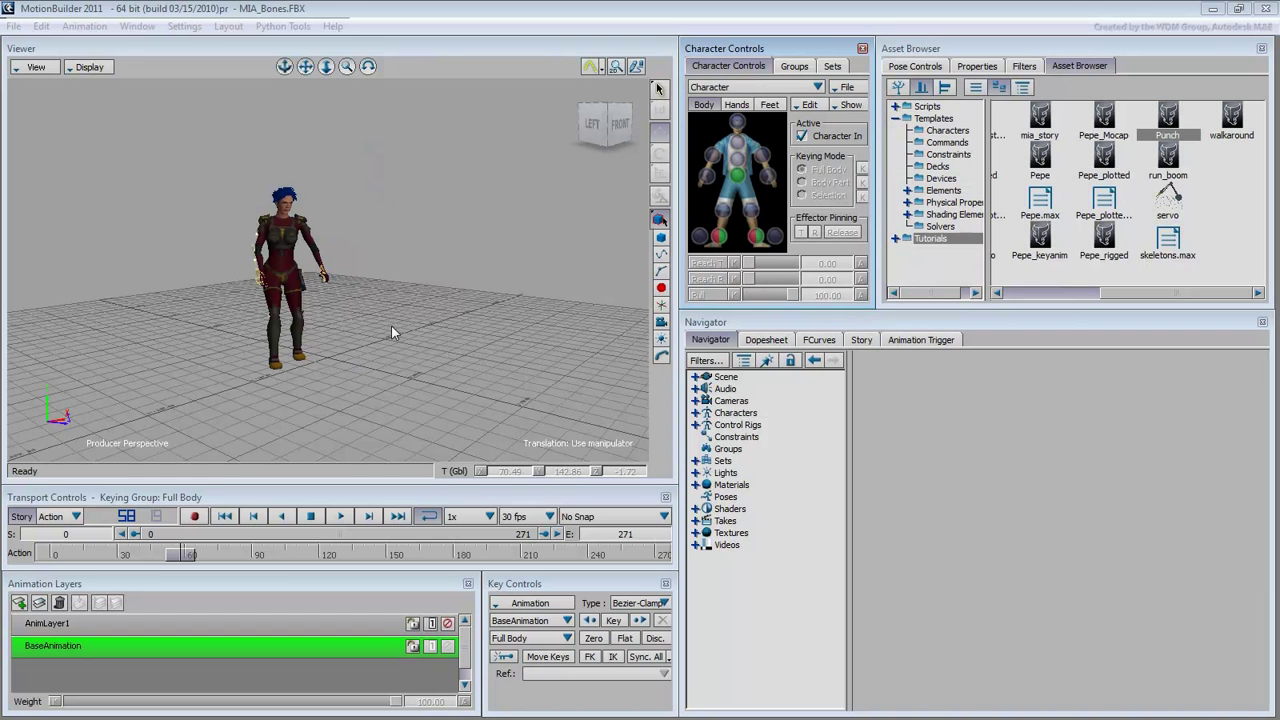
click(340, 516)
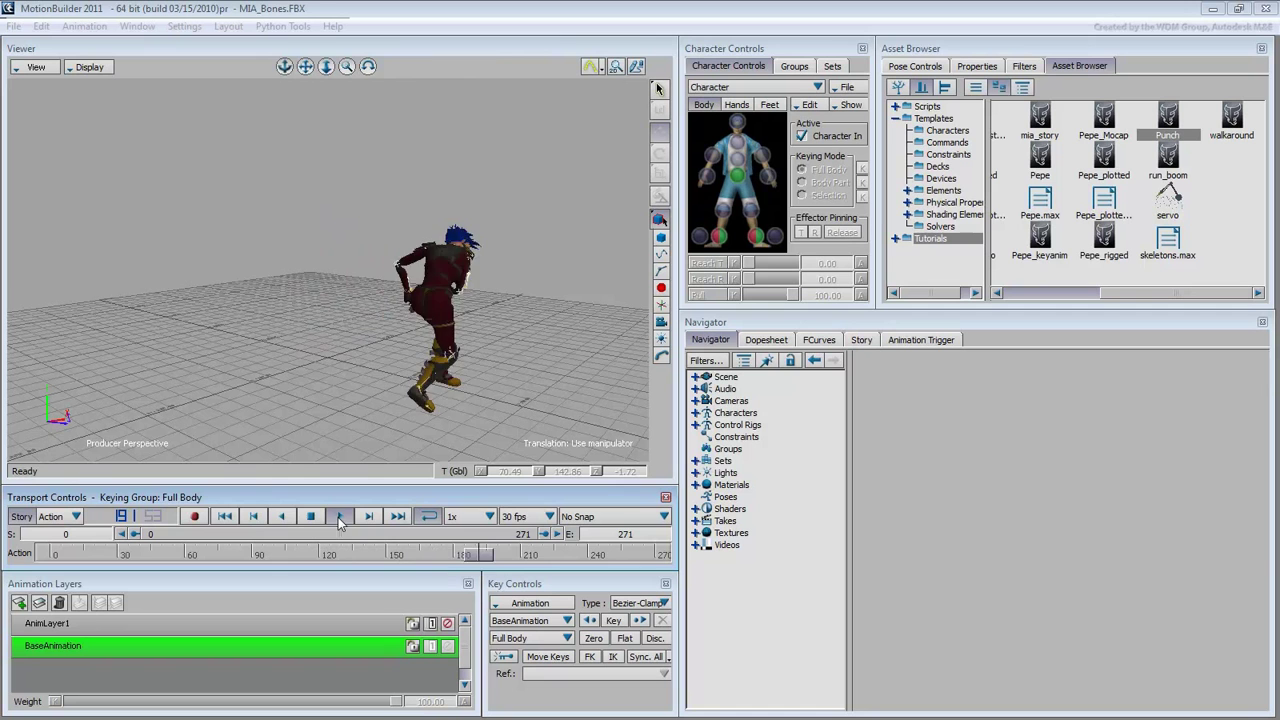
click(310, 520)
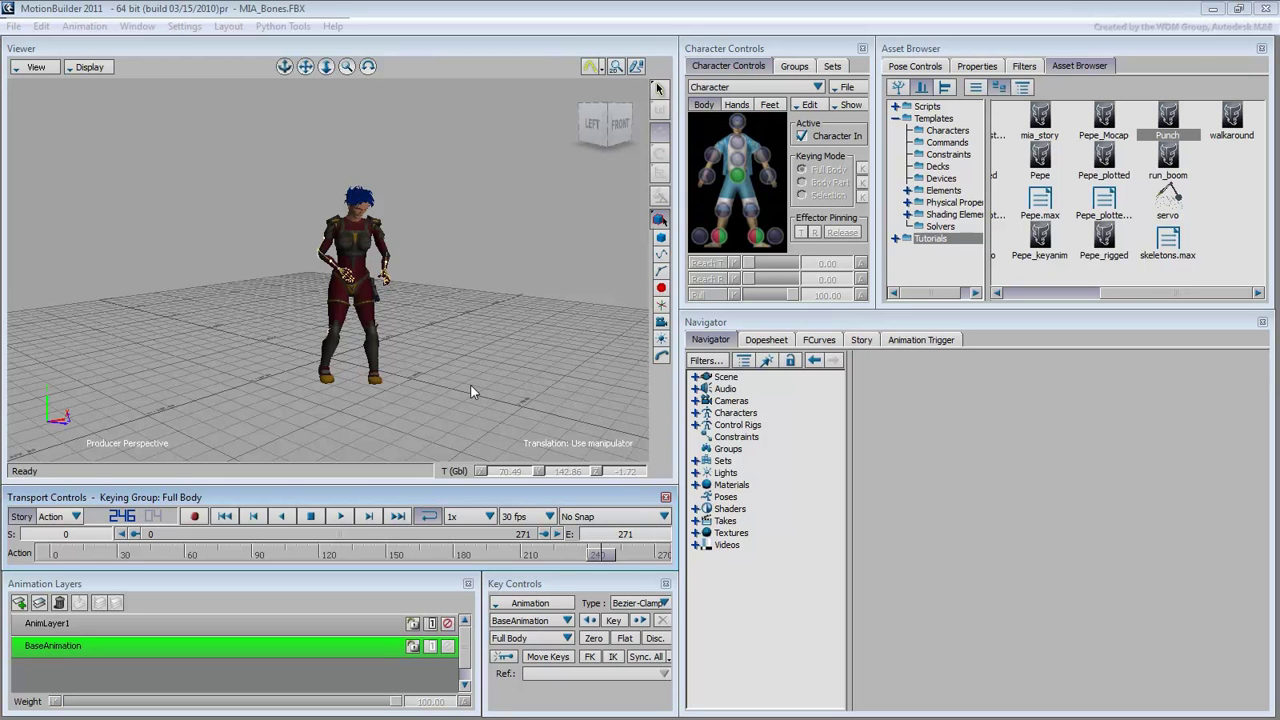
Plot the Punchguy-driven punch motion onto MIA's skeleton with default plot settings.
click(809, 106)
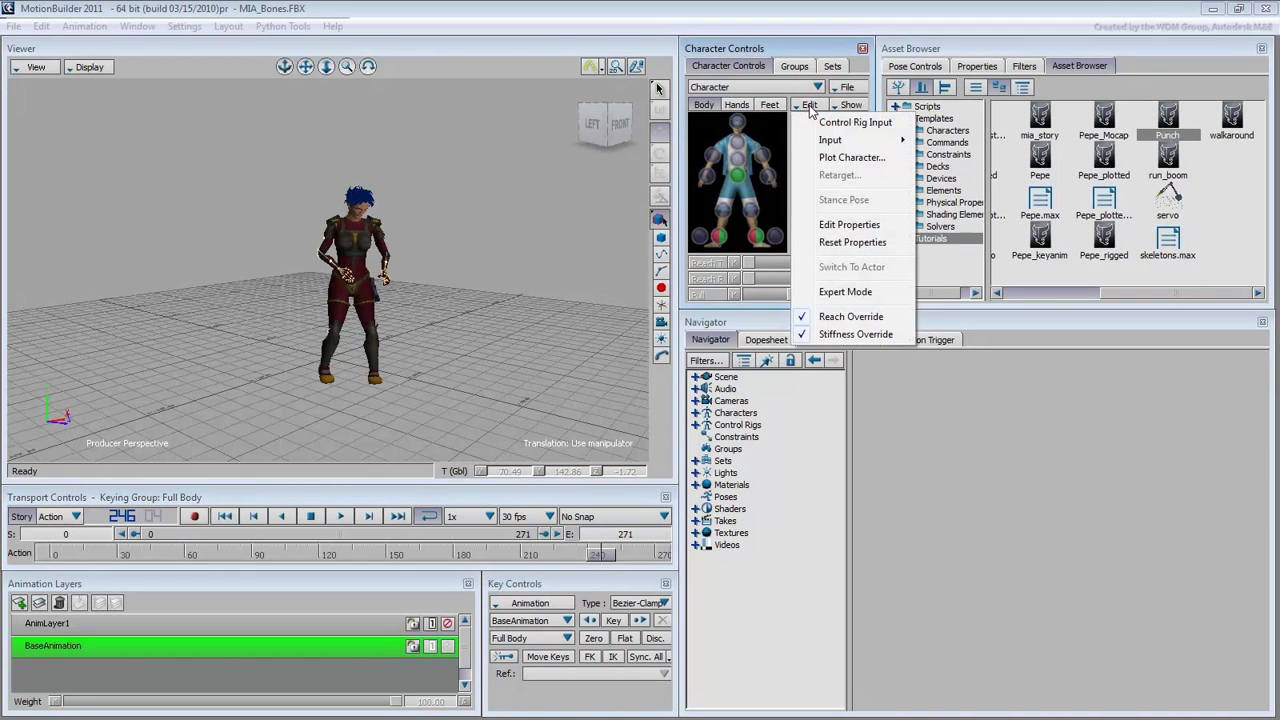
click(830, 160)
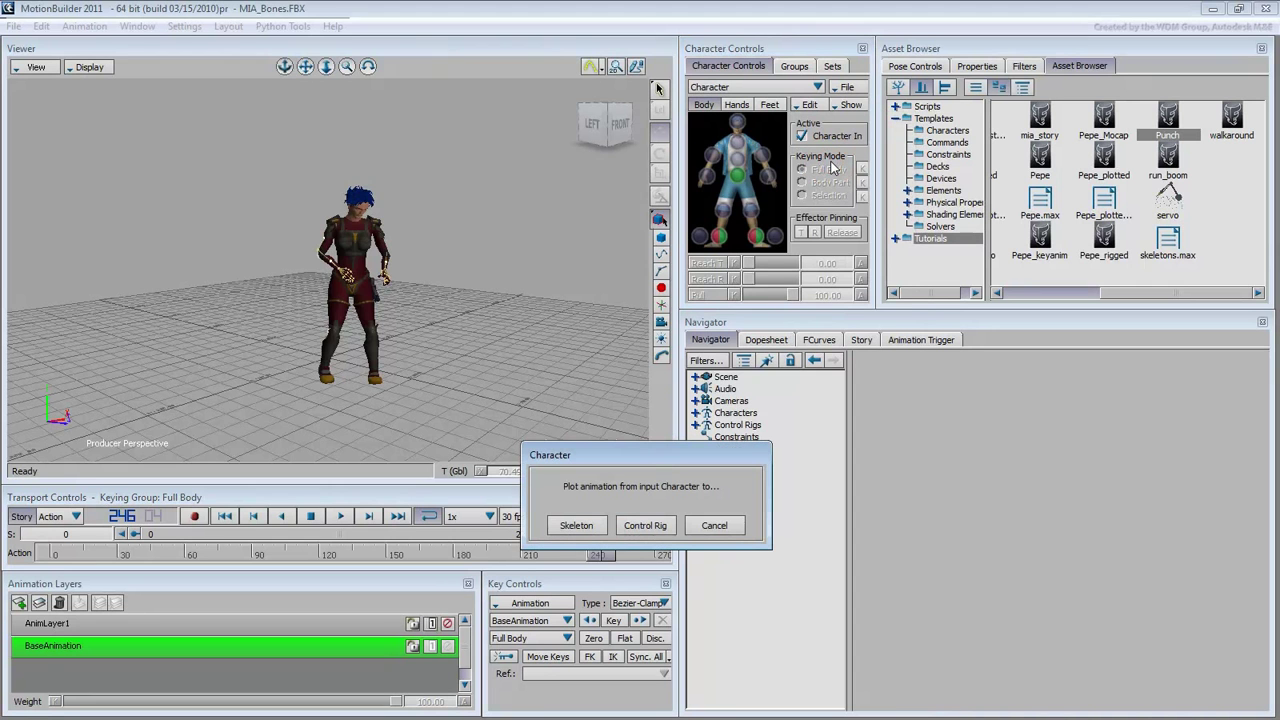
click(572, 528)
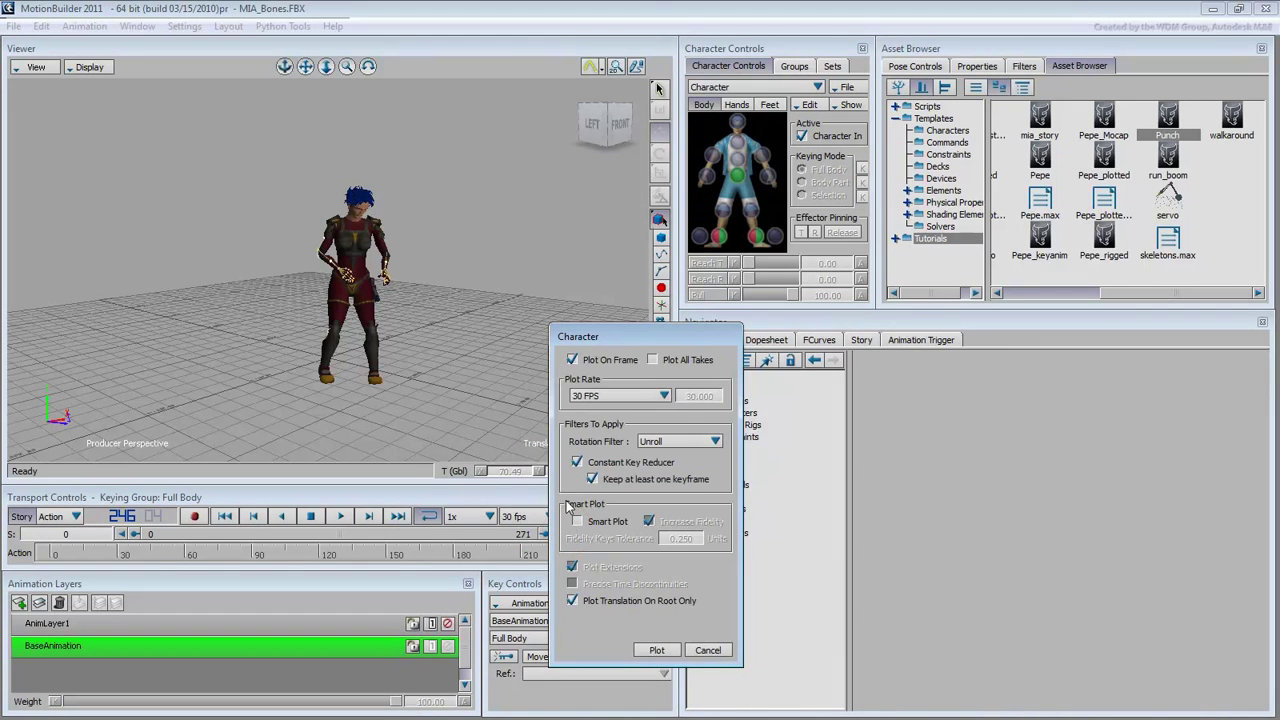
click(656, 650)
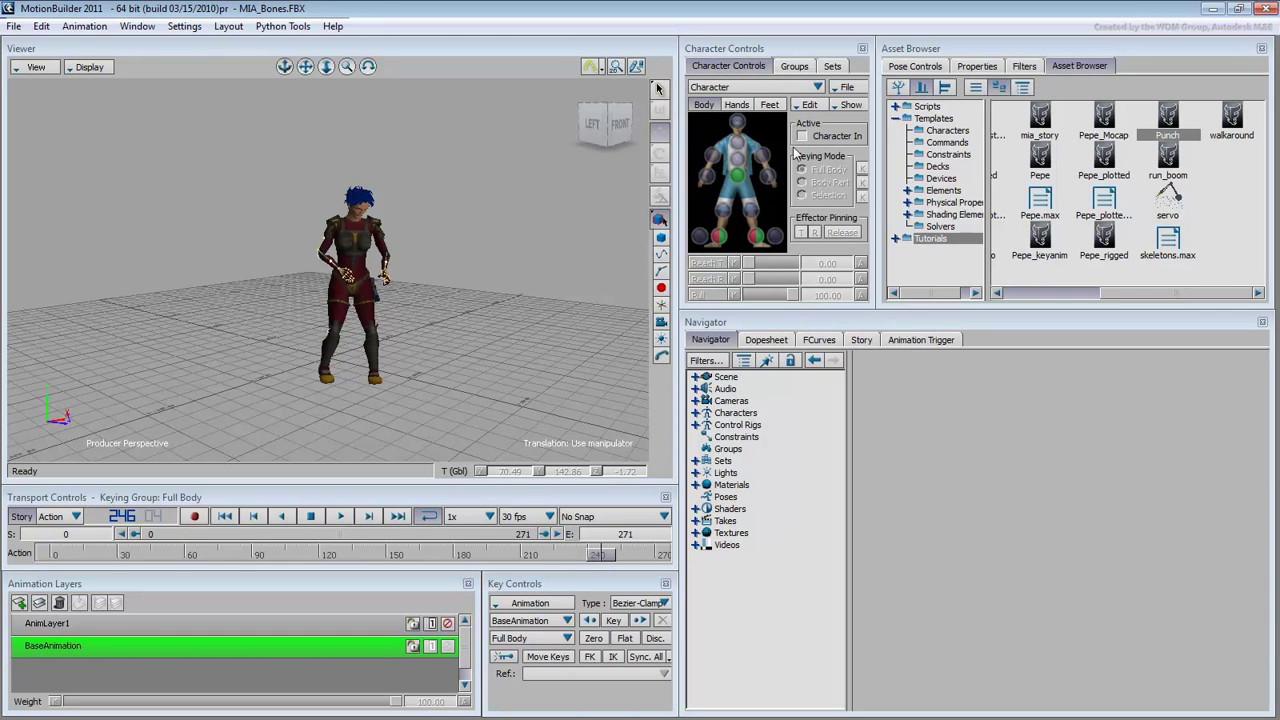
Save the character animation as MIA_Bones_animated.FBX on the desktop, confirming the take save options.
click(845, 88)
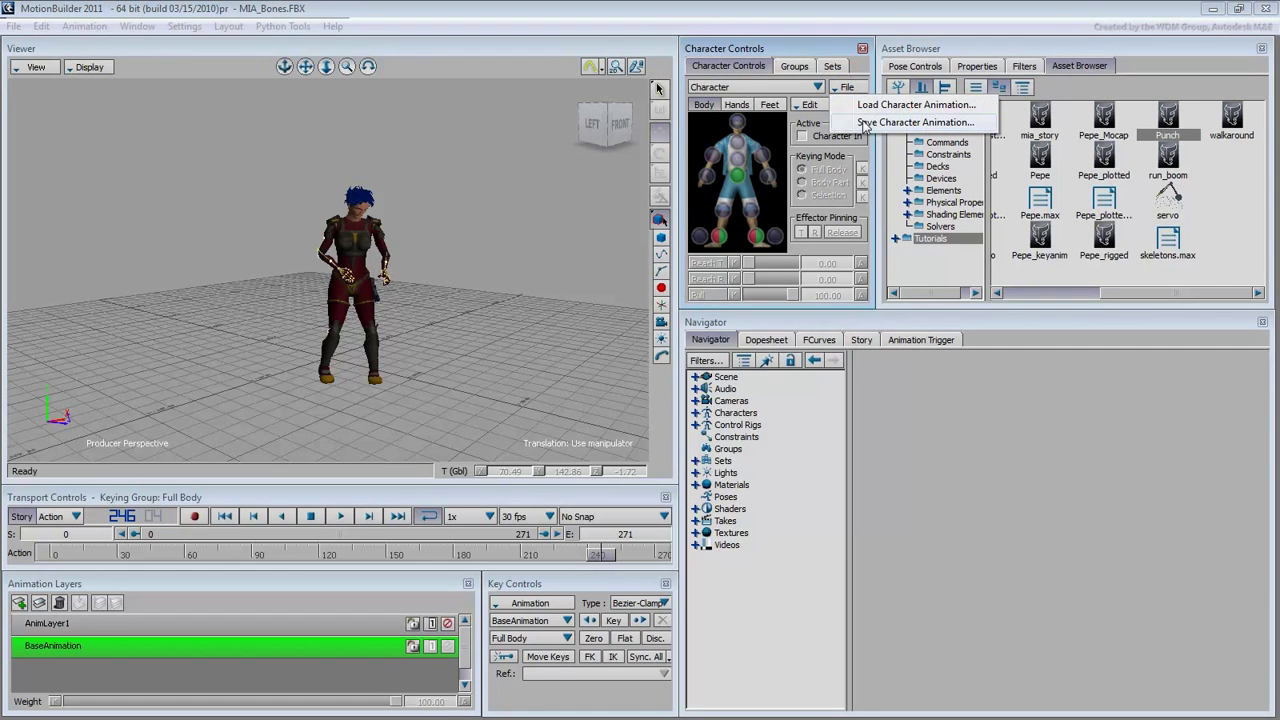
click(866, 122)
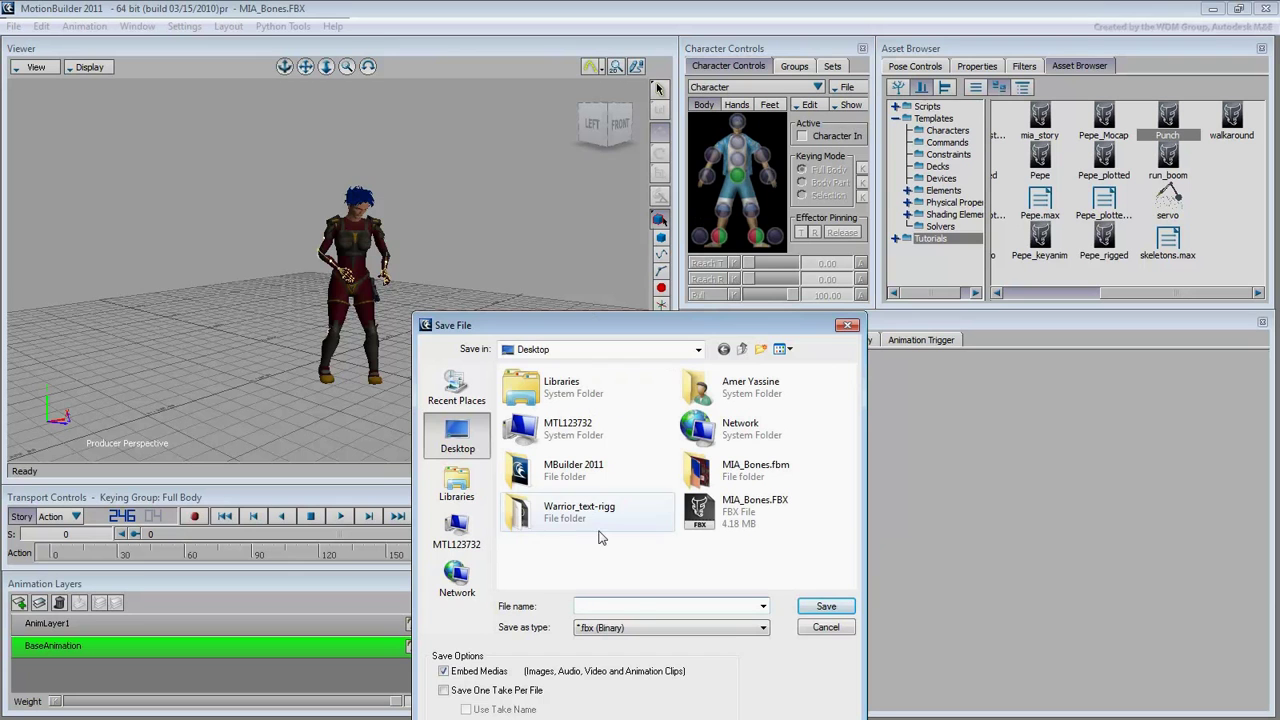
click(690, 528)
click(614, 608)
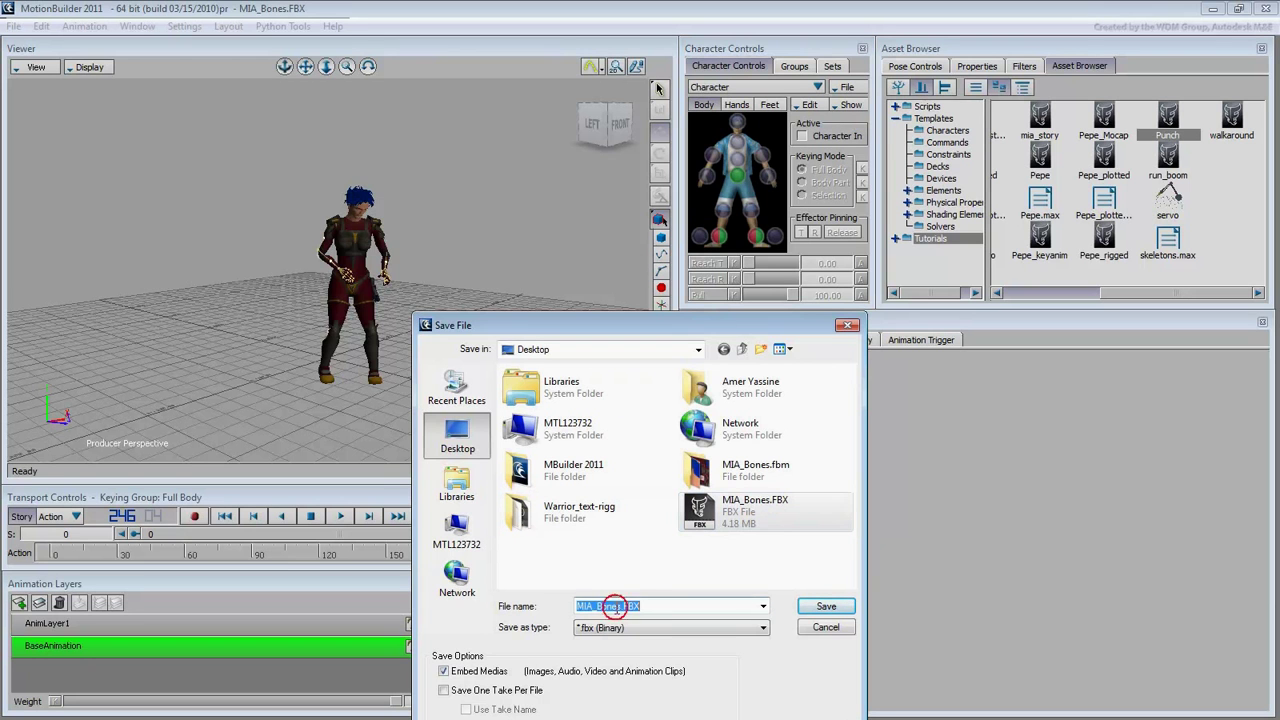
click(620, 610)
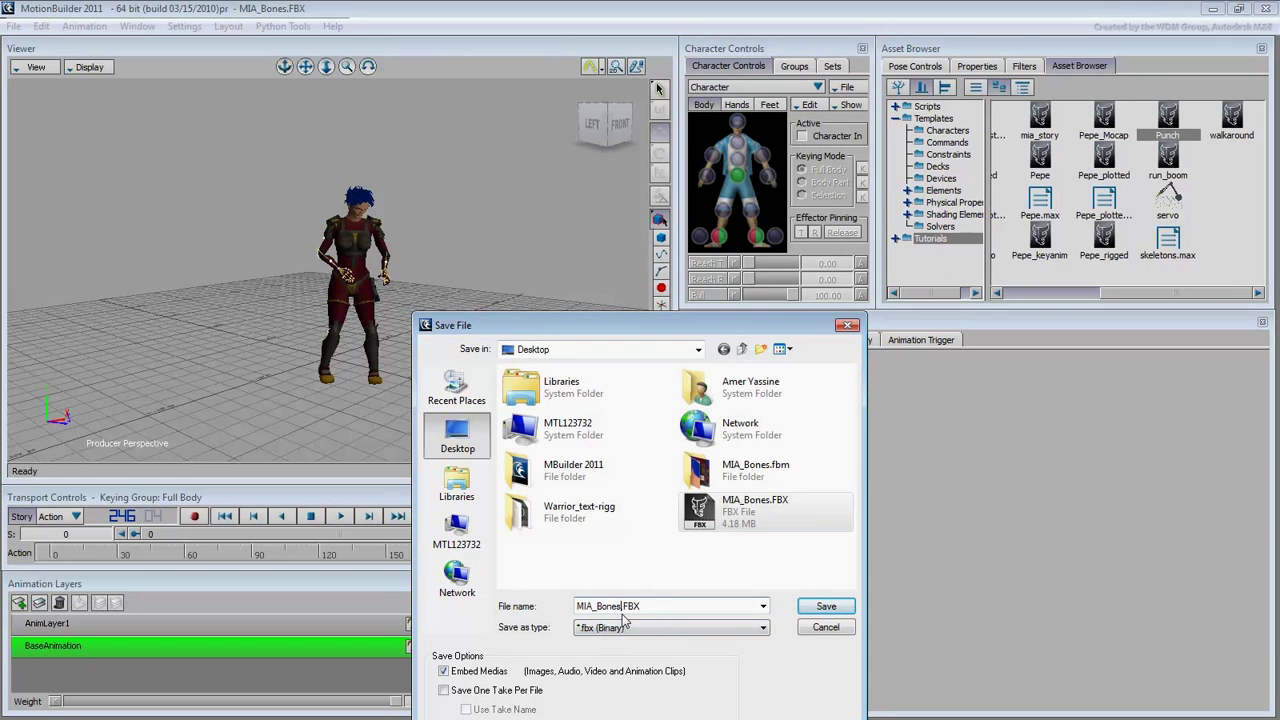
text(_animated)
click(828, 606)
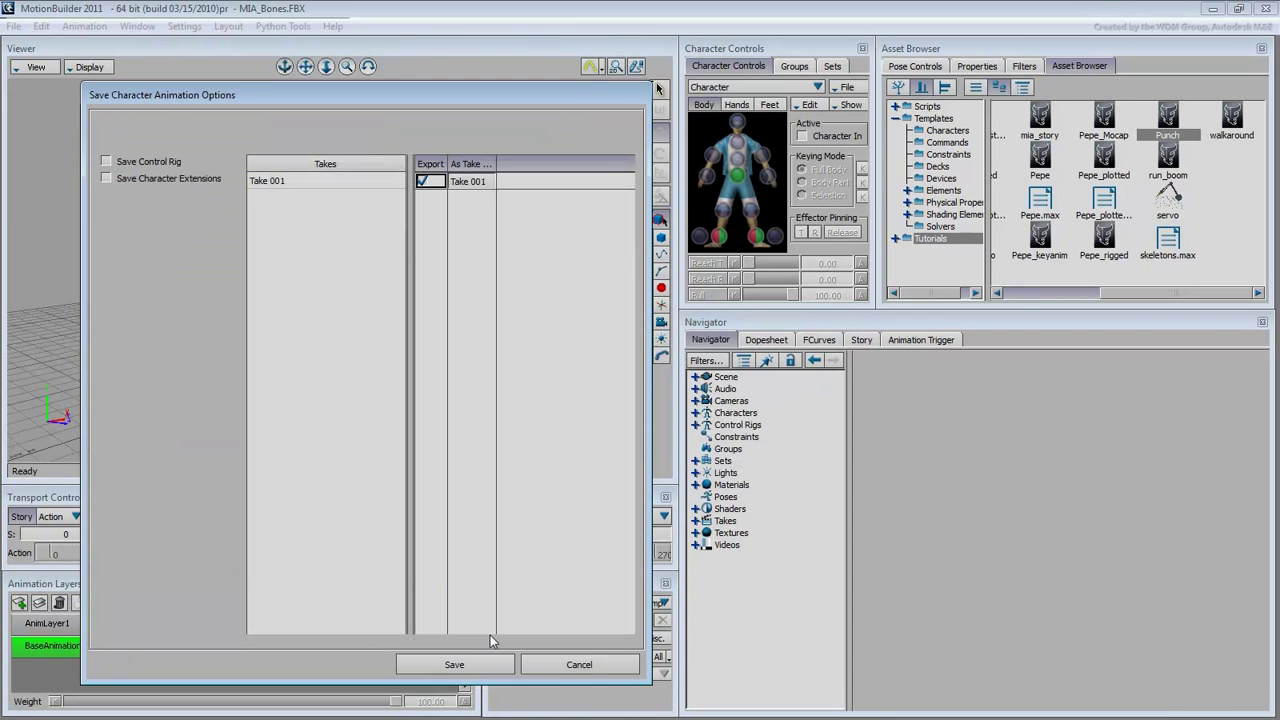
click(452, 665)
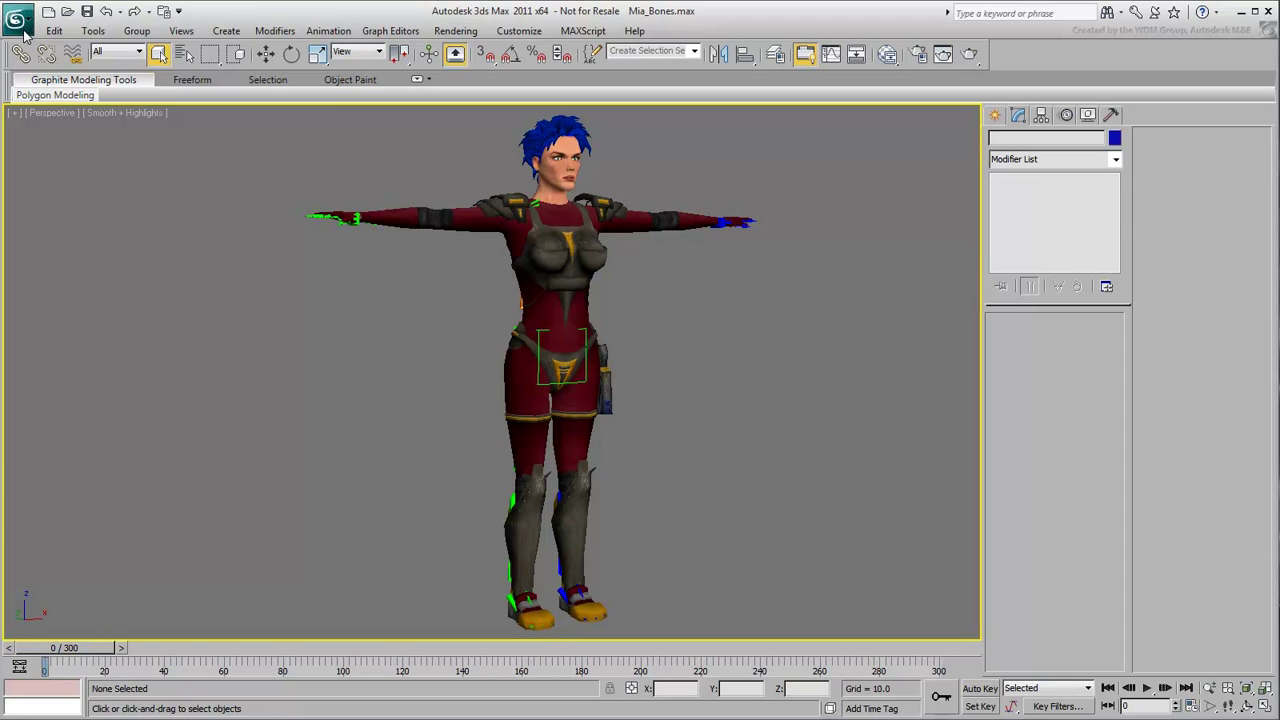
Import MIA_Bones_animated.FBX with File content set to Update scene elements.
click(24, 30)
click(30, 234)
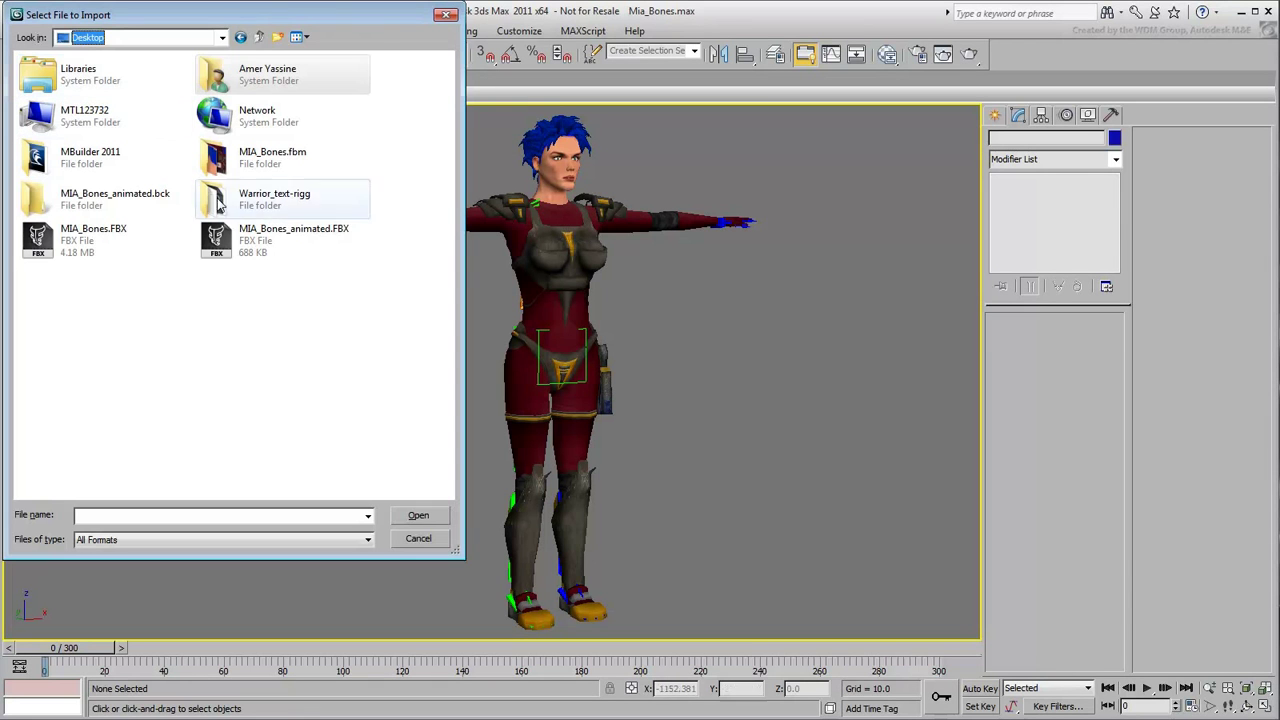
click(255, 245)
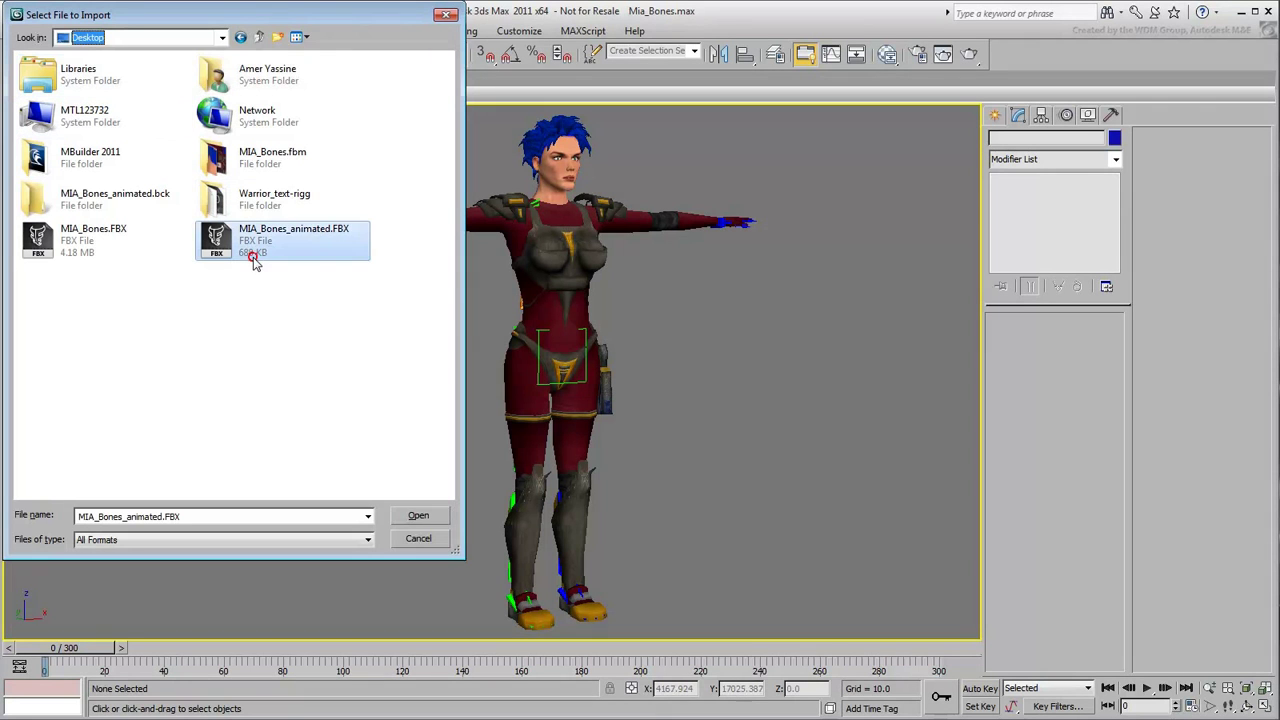
click(416, 514)
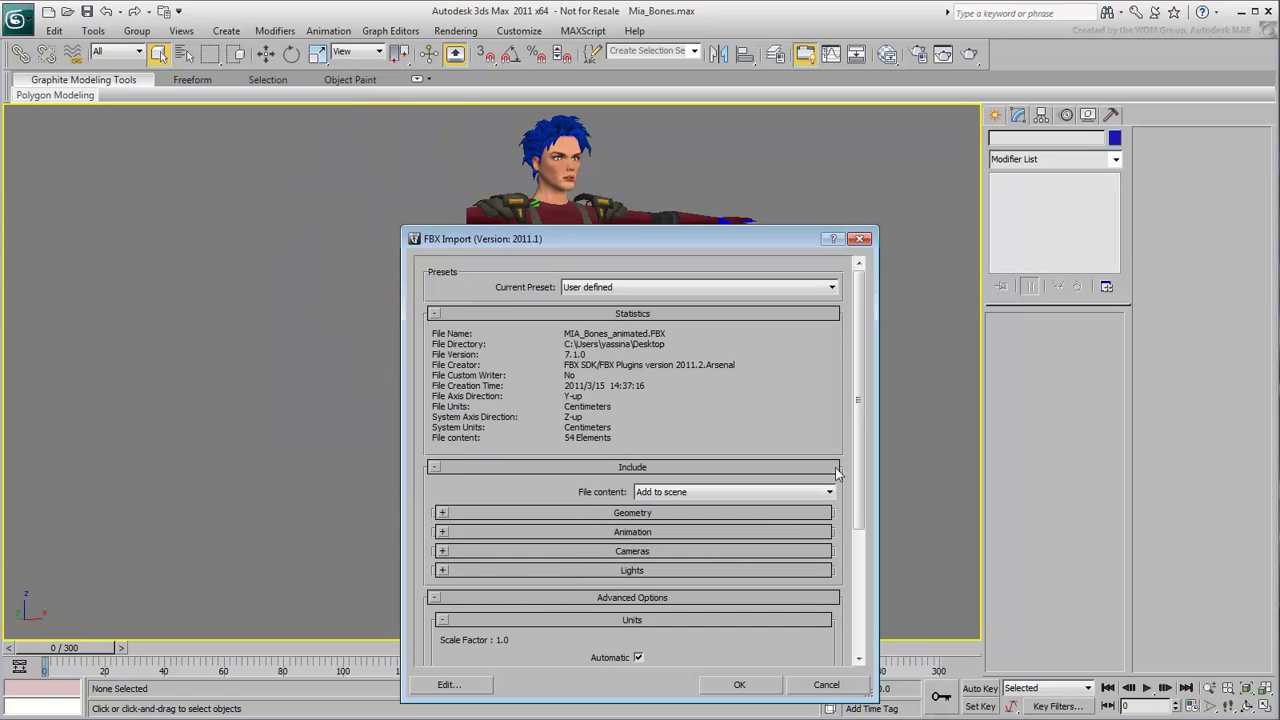
click(829, 493)
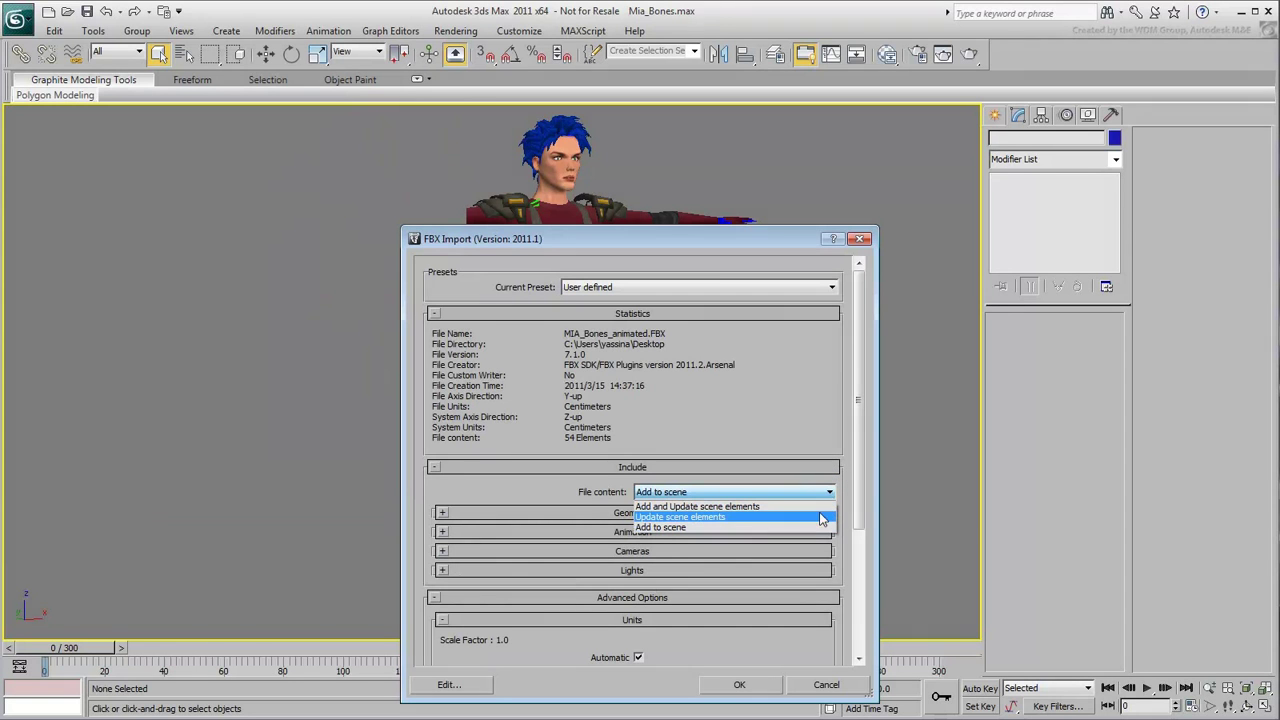
click(725, 517)
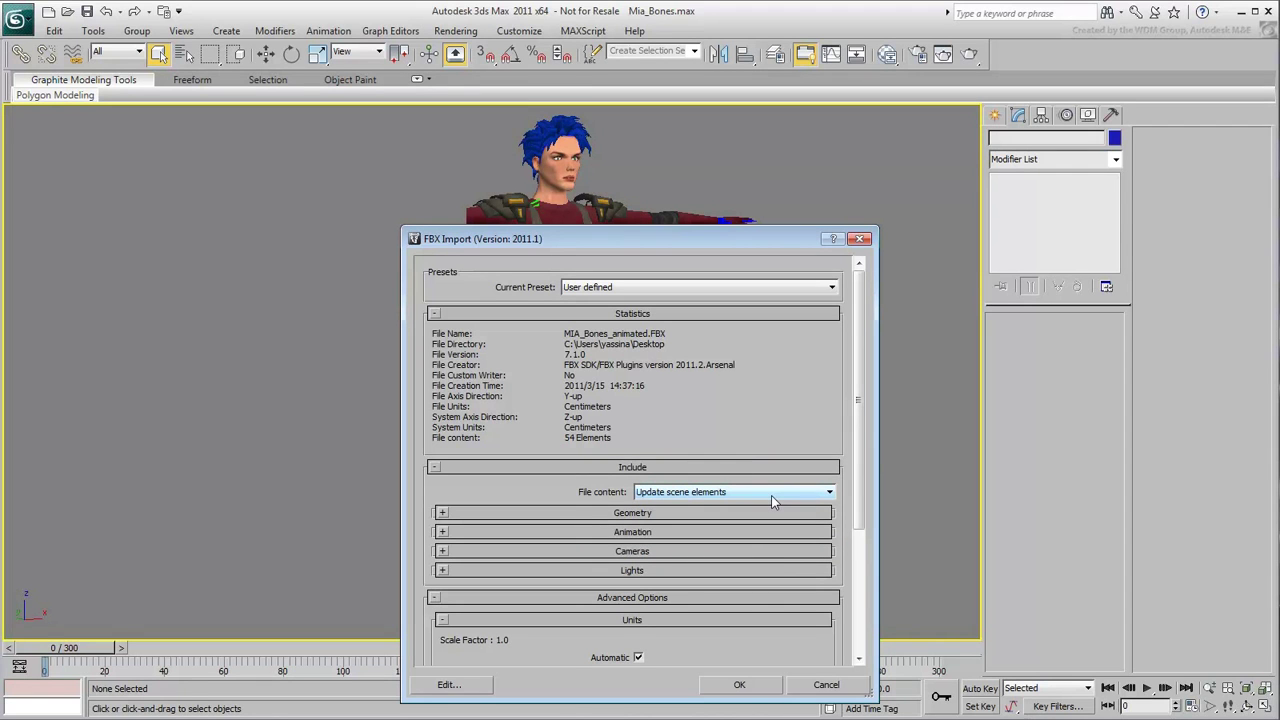
click(740, 688)
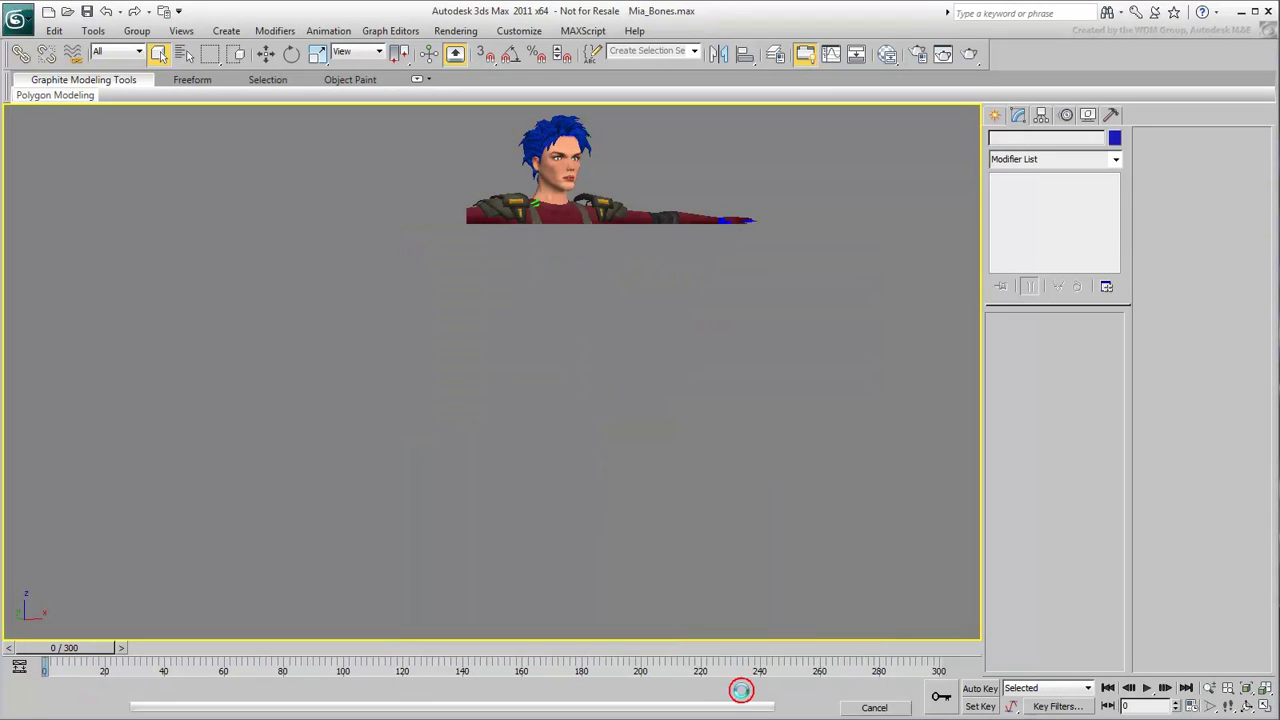
Play the punch animation on Mia, then stop and scrub back to about frame 231.
click(1147, 688)
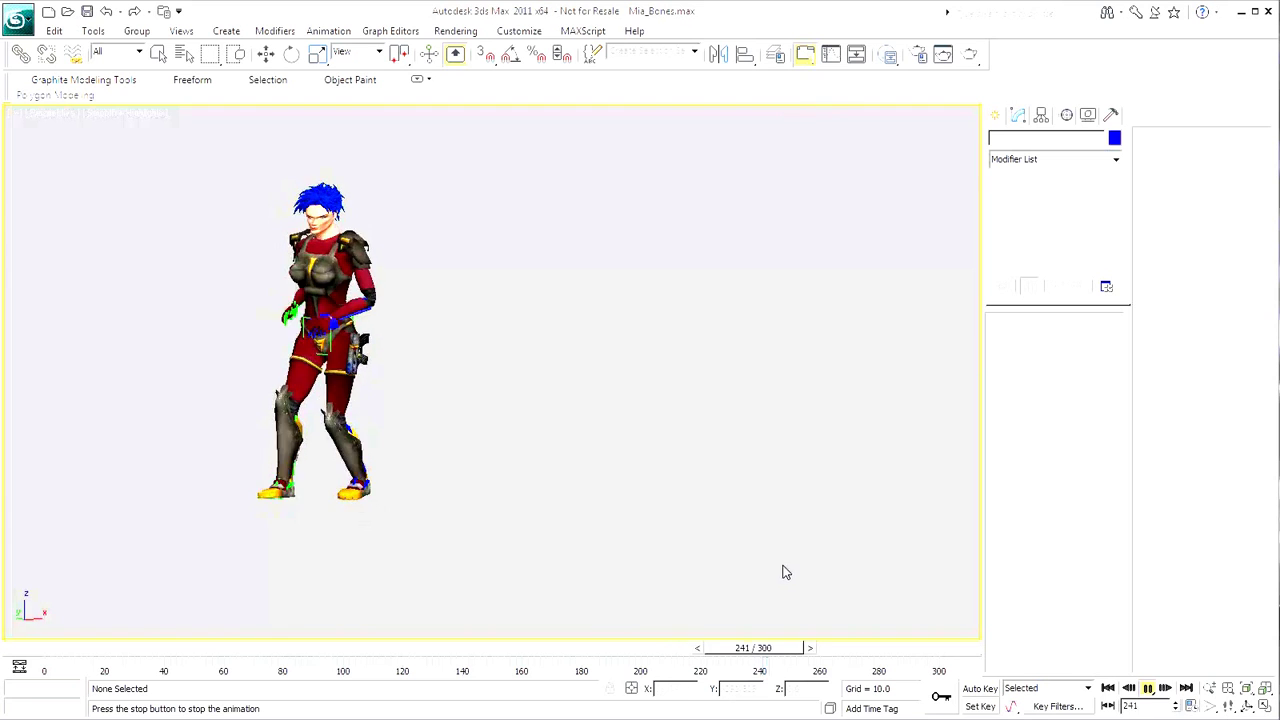
click(1147, 688)
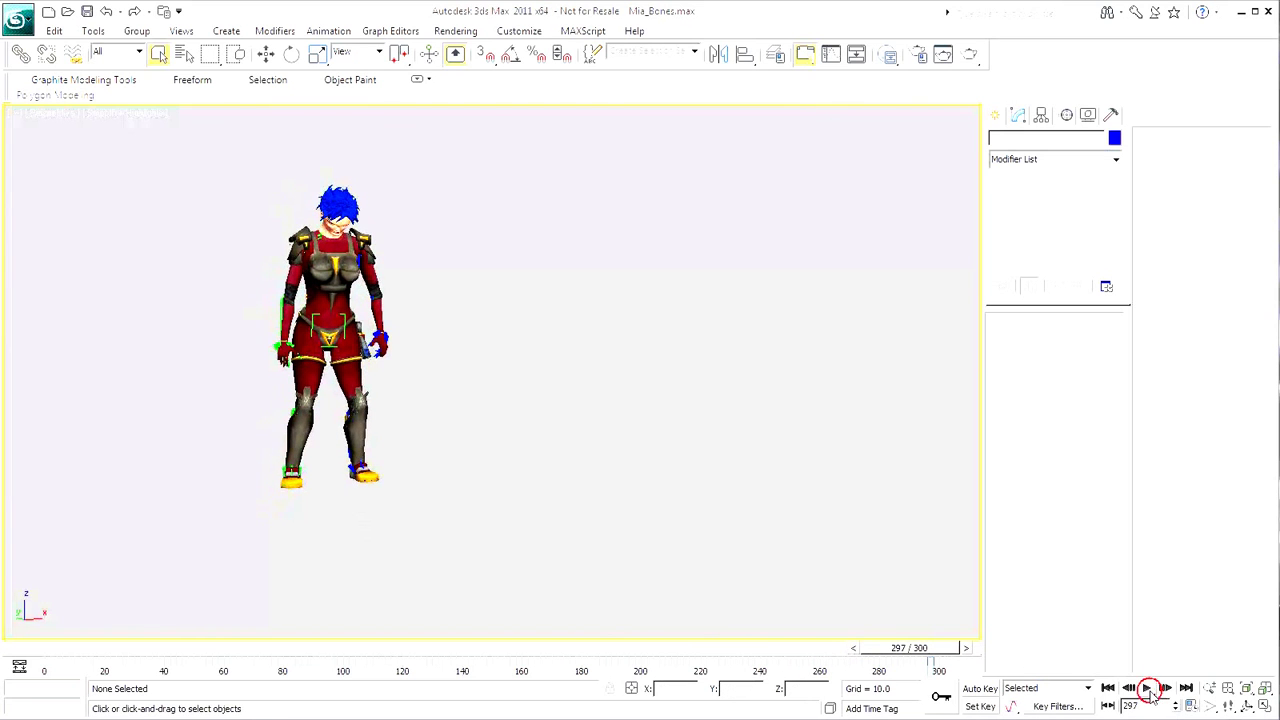
drag(921, 648, 592, 647)
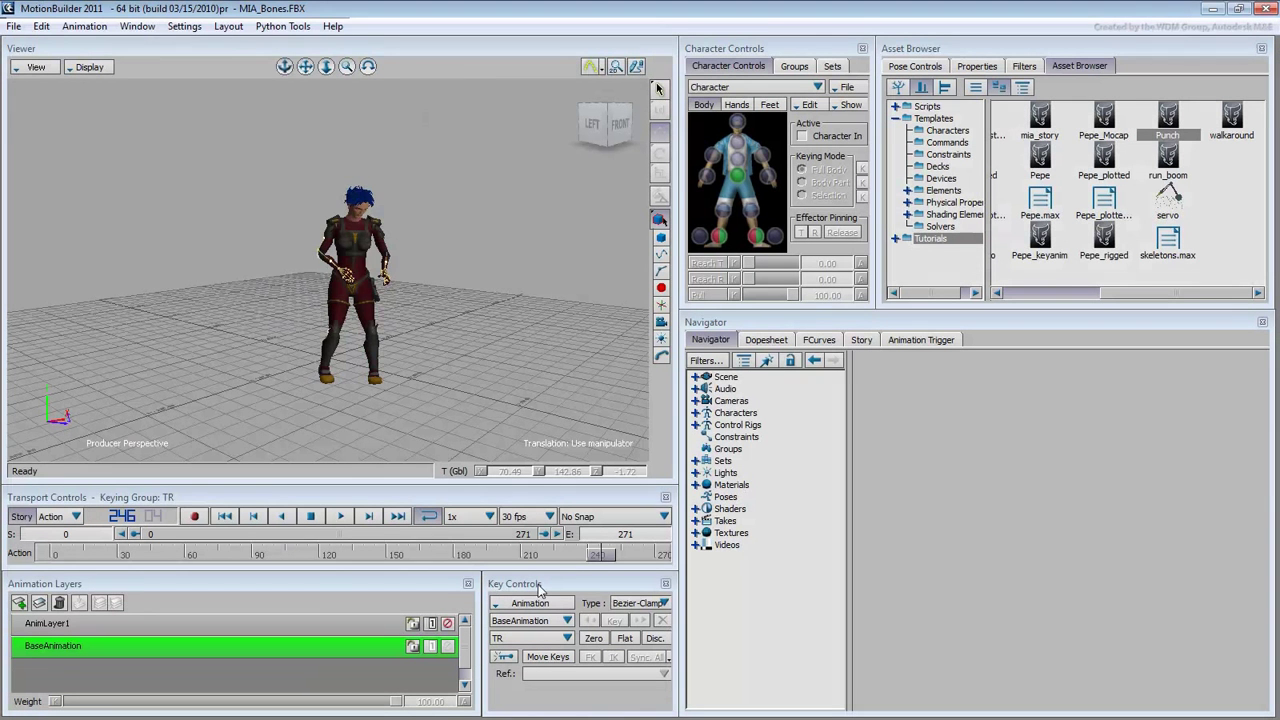
From frame 0, plot the skeleton animation onto MIA's control rig and select the left wrist effector.
drag(600, 560, 3, 570)
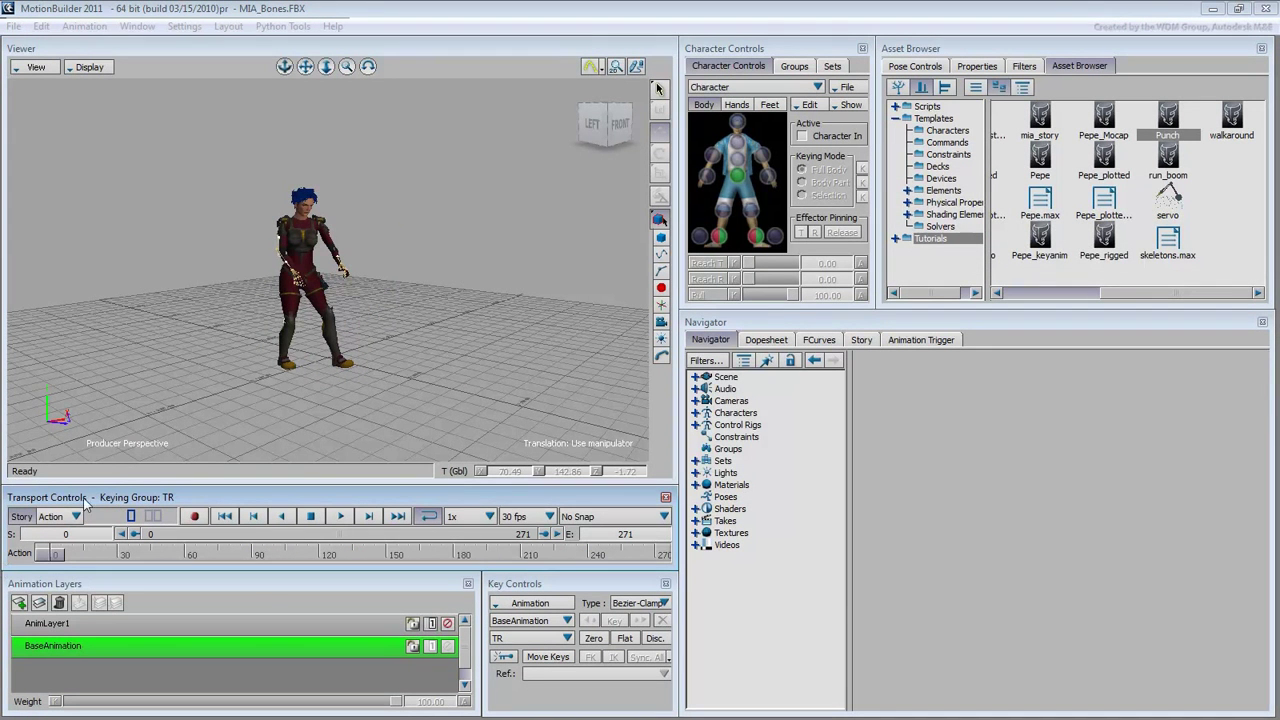
ctrl+shift+drag(422, 314, 464, 228)
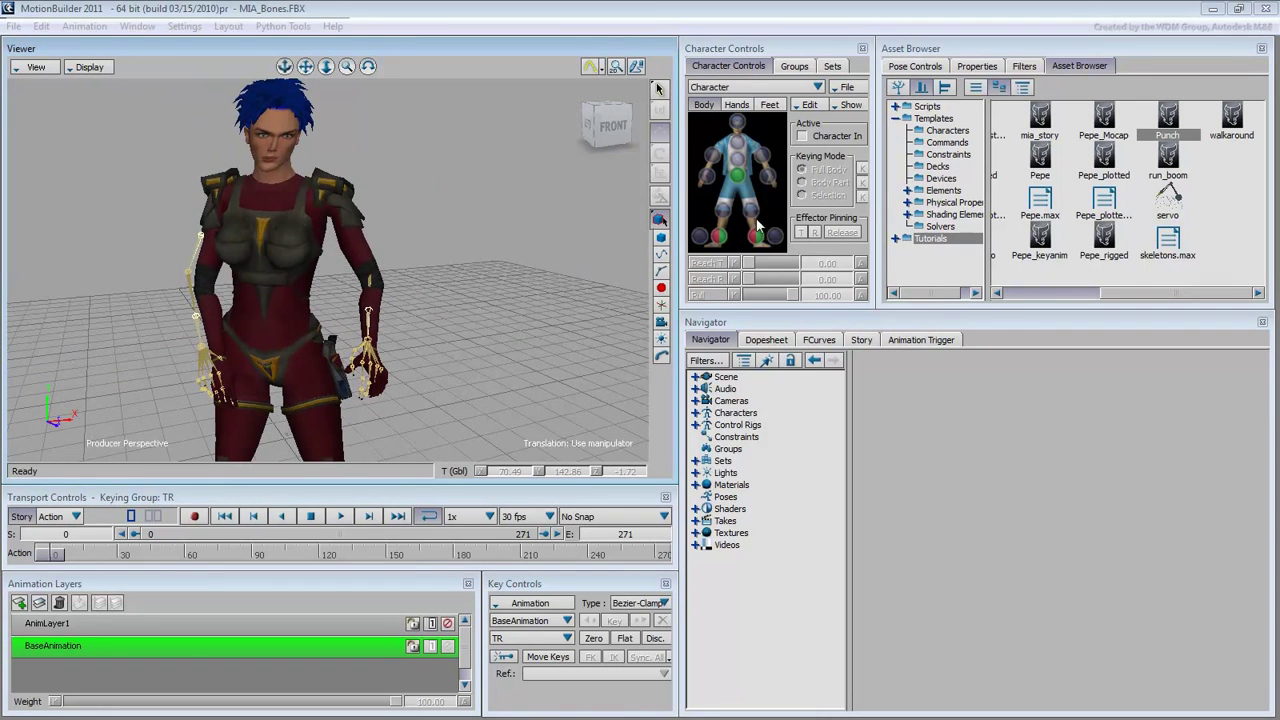
click(810, 105)
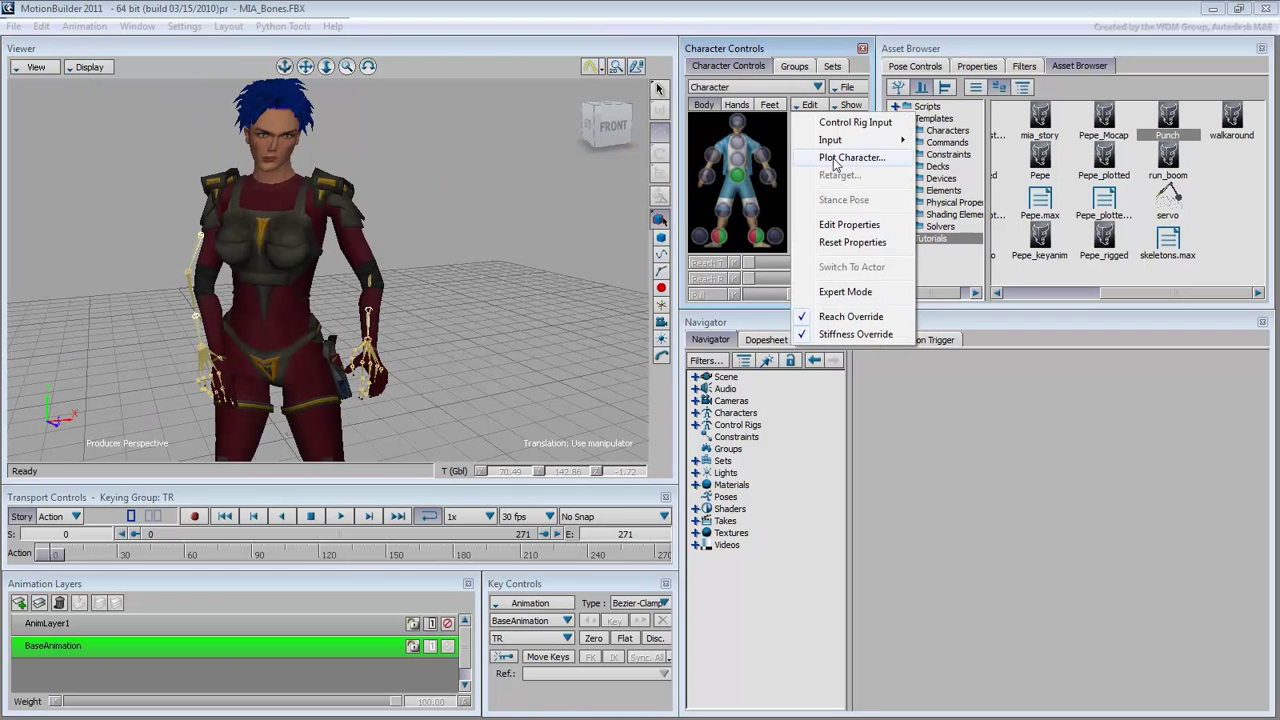
click(834, 158)
click(593, 525)
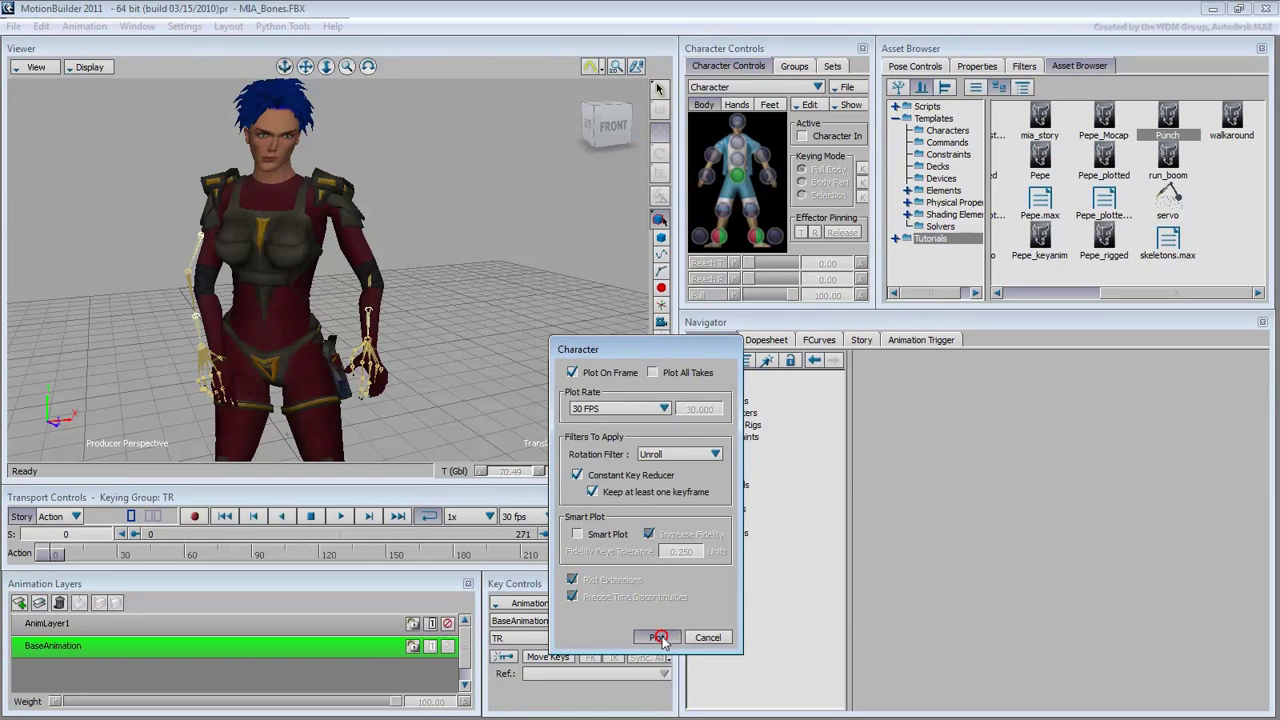
click(659, 637)
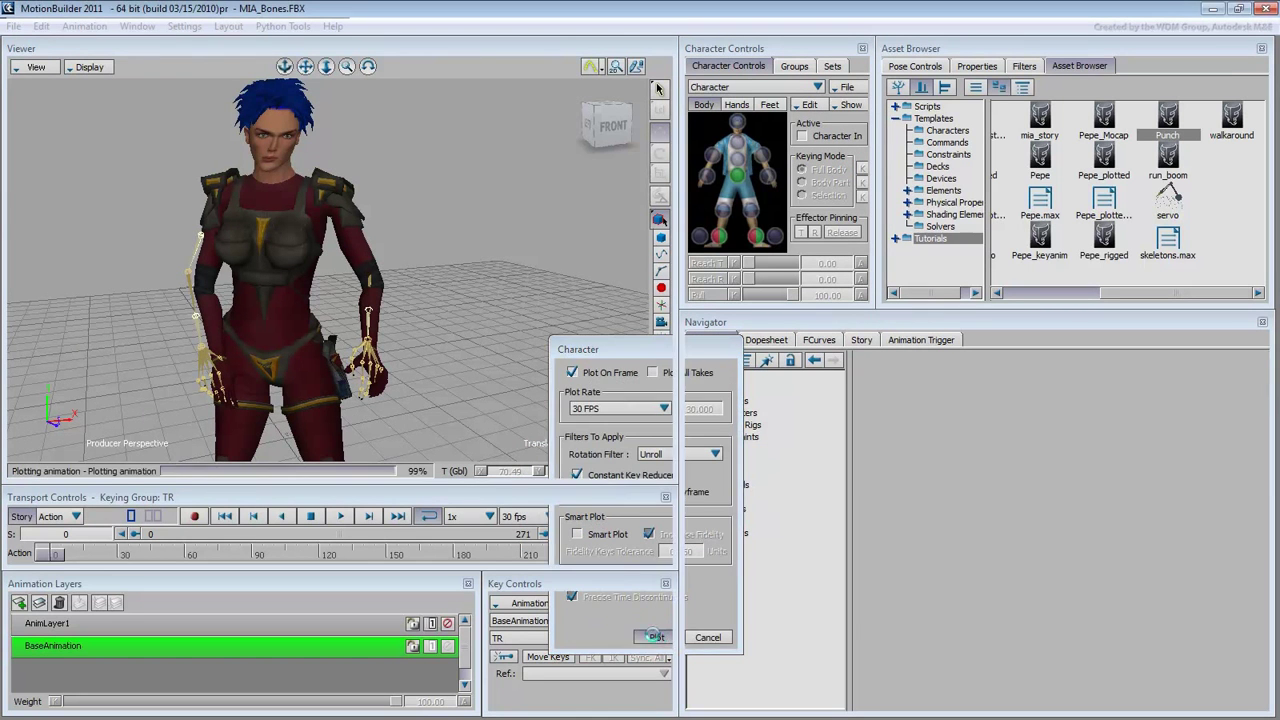
click(767, 177)
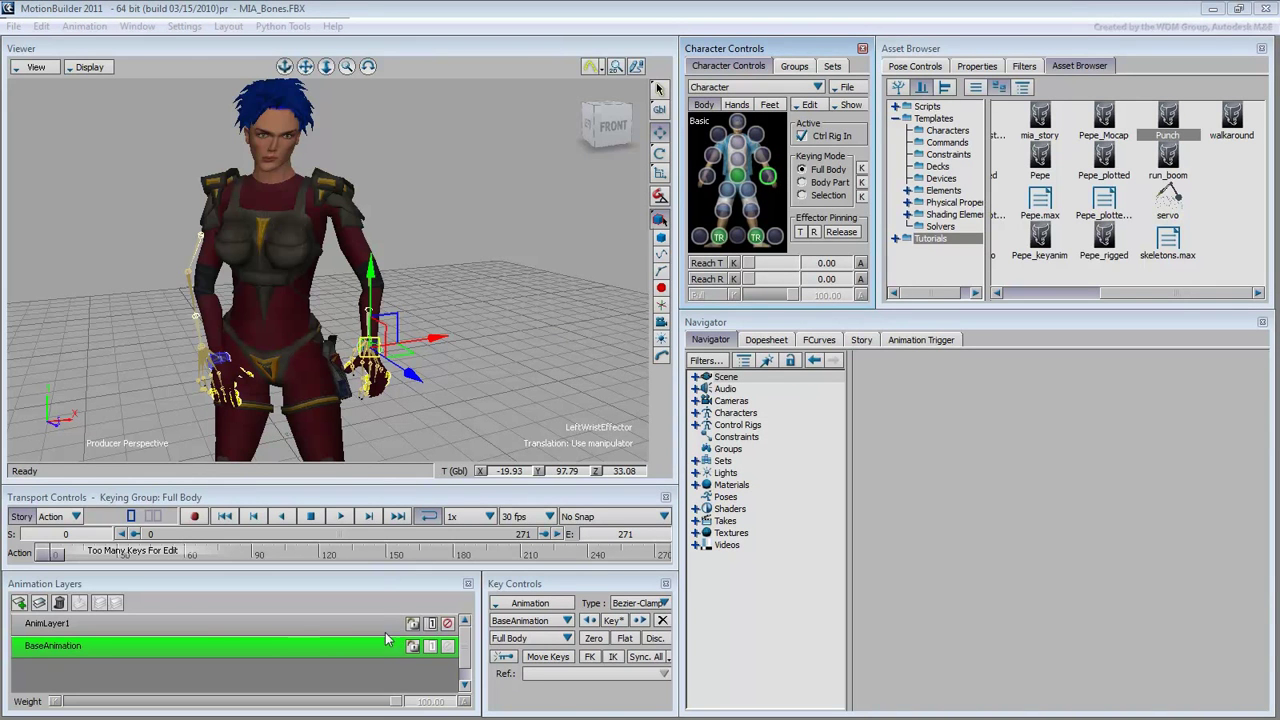
On AnimLayer1, offset the left wrist outward and the right wrist outward and up, checking frame 65.
click(567, 621)
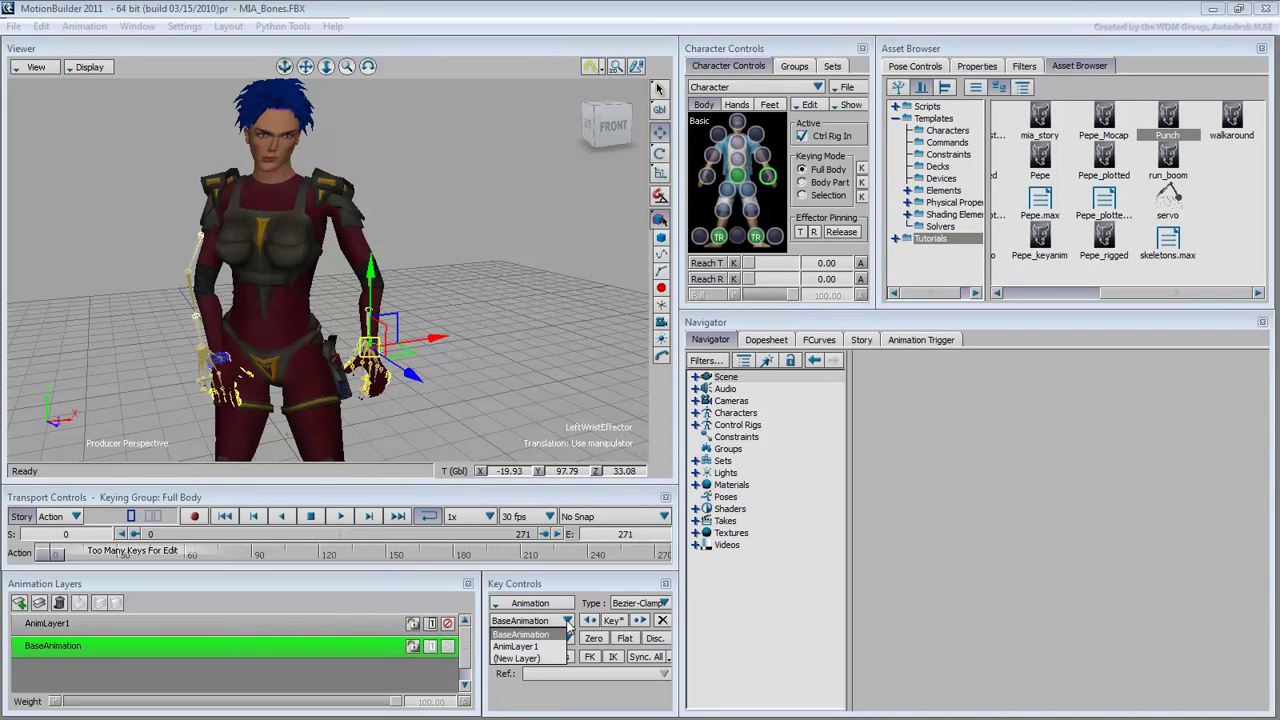
click(515, 647)
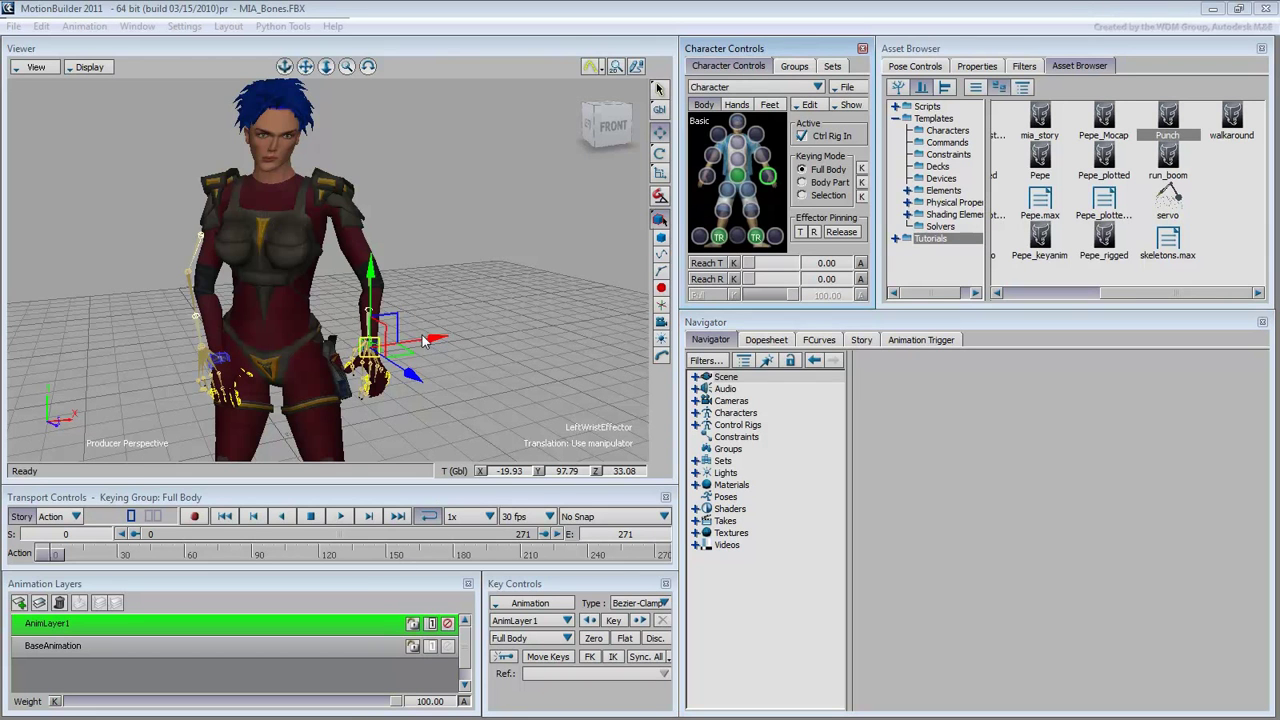
drag(420, 345, 441, 309)
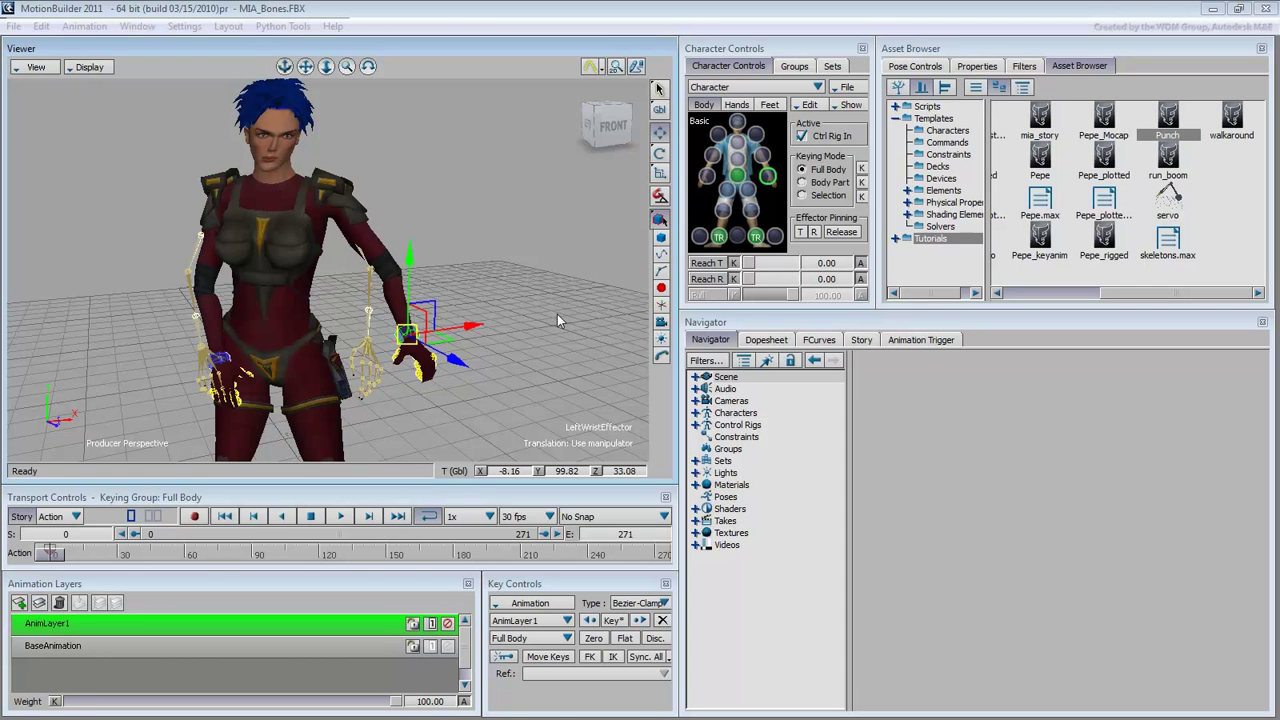
click(706, 182)
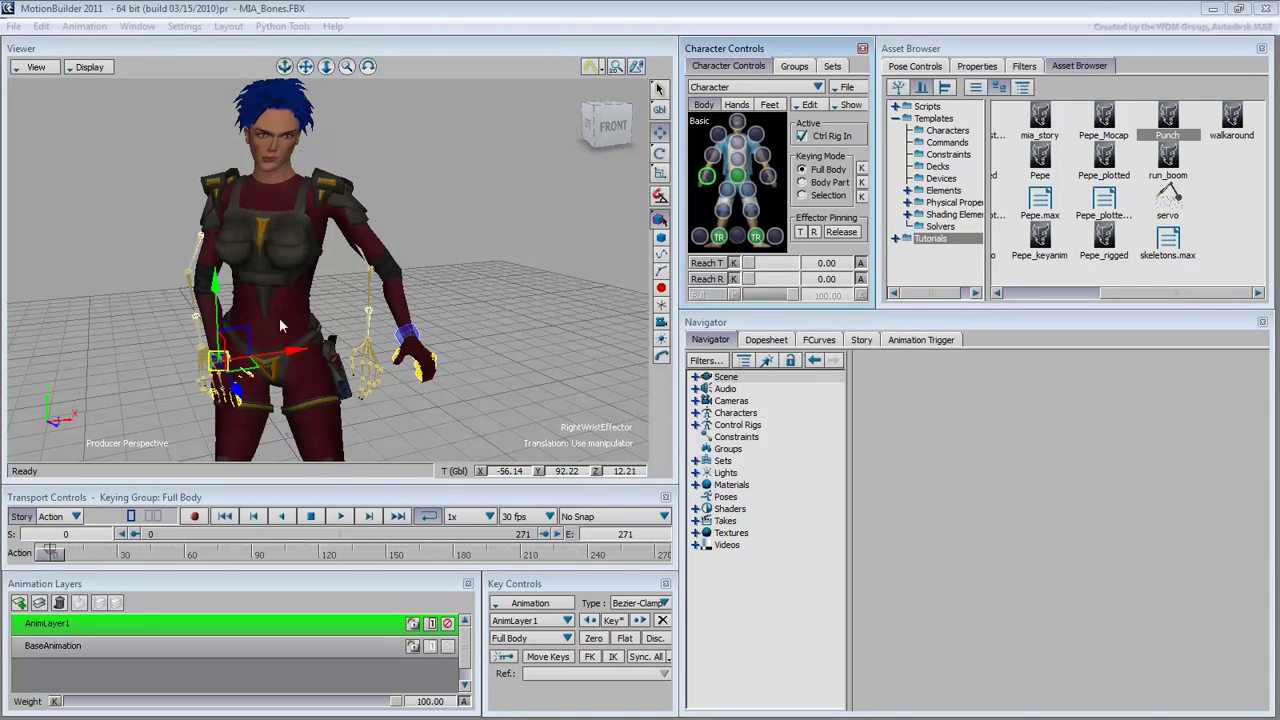
click(230, 335)
drag(230, 335, 203, 322)
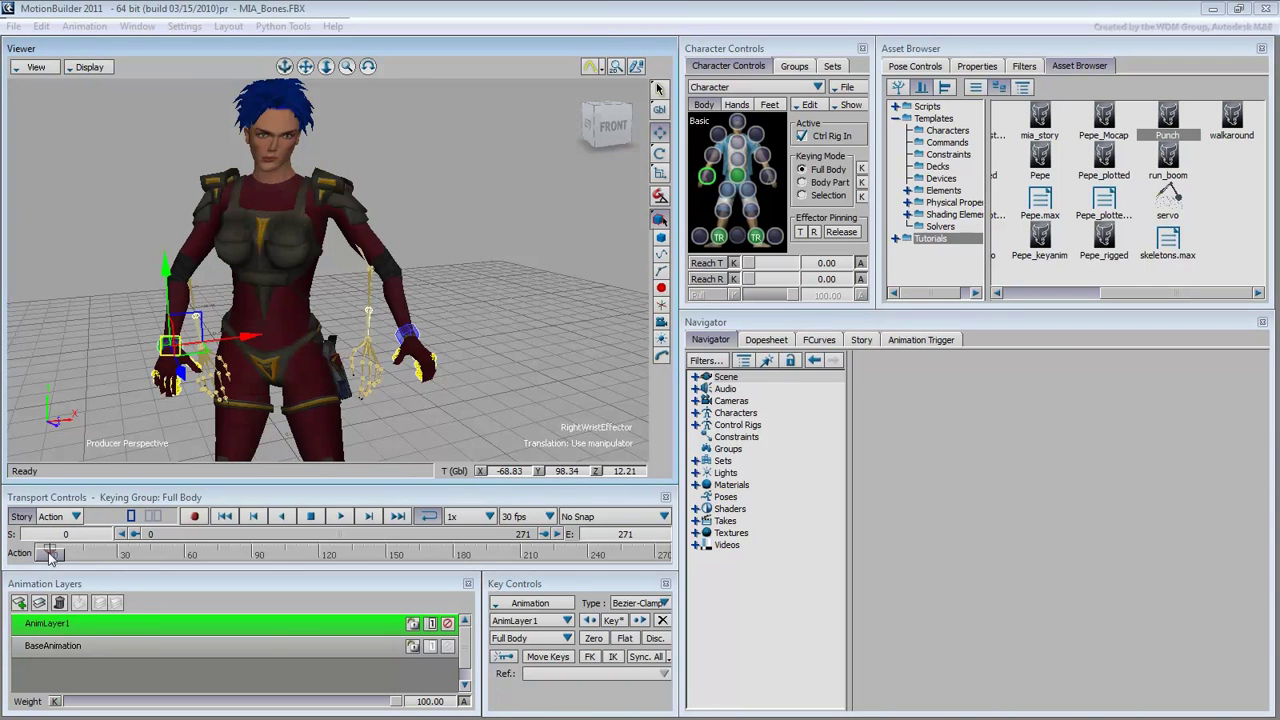
drag(50, 556, 99, 569)
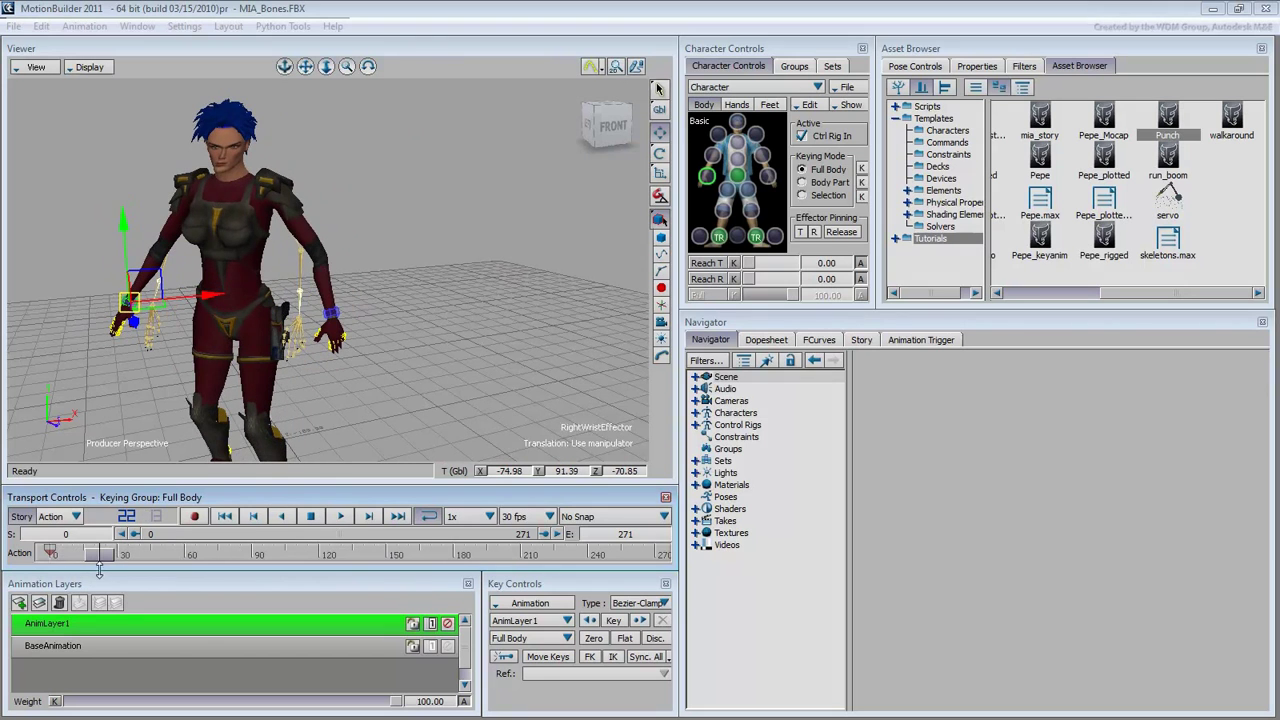
Plot the control rig's layered wrist edits onto the skeleton and play the result from a wider view.
click(808, 105)
click(850, 158)
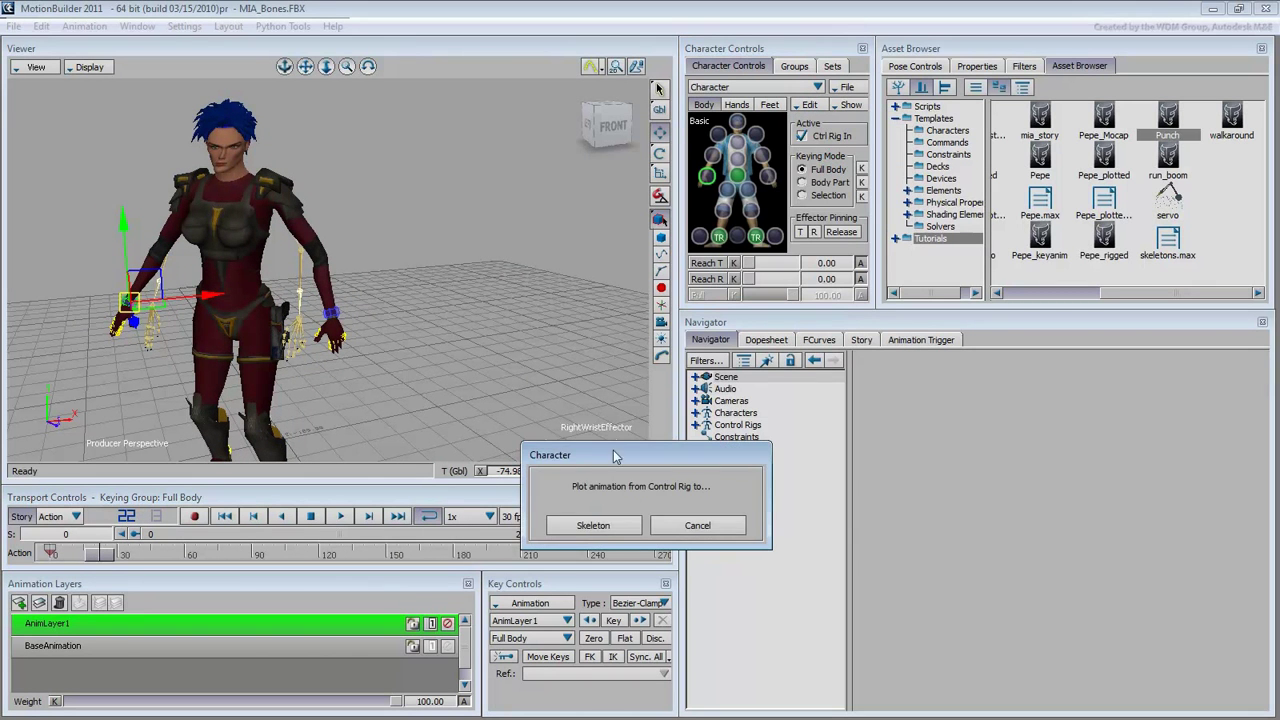
click(595, 525)
click(650, 651)
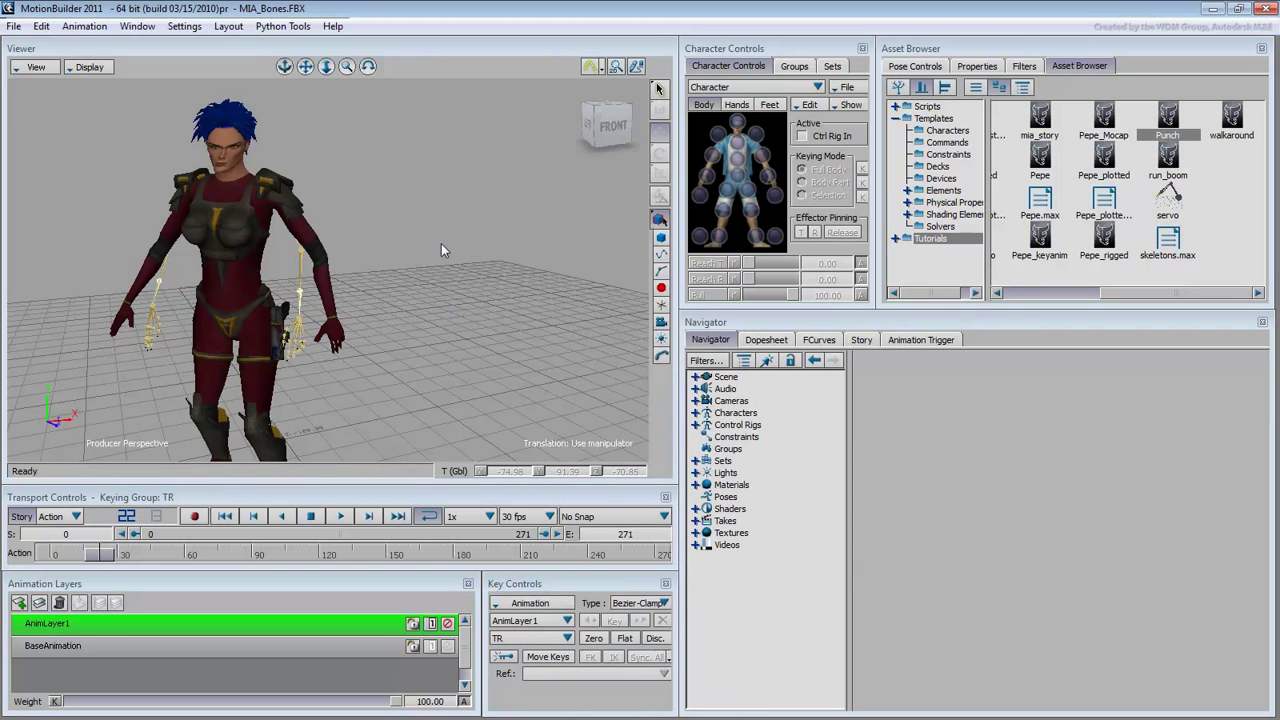
ctrl+drag(442, 237, 427, 346)
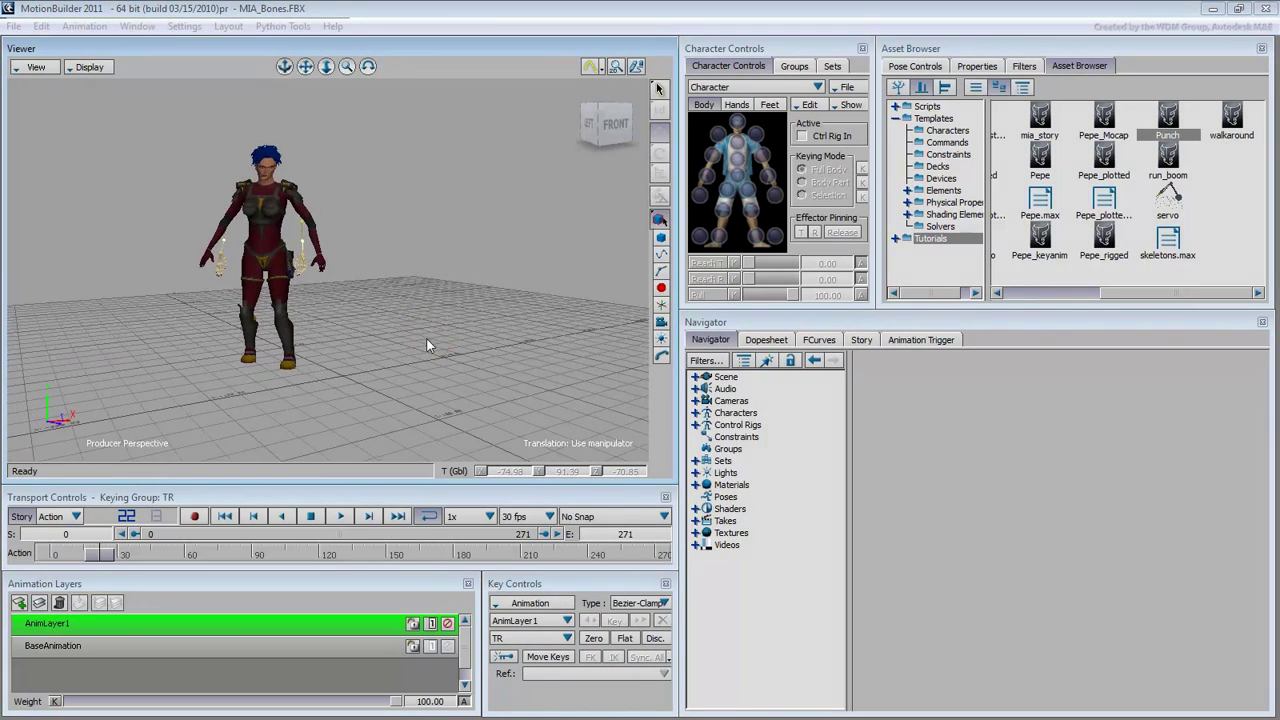
click(341, 516)
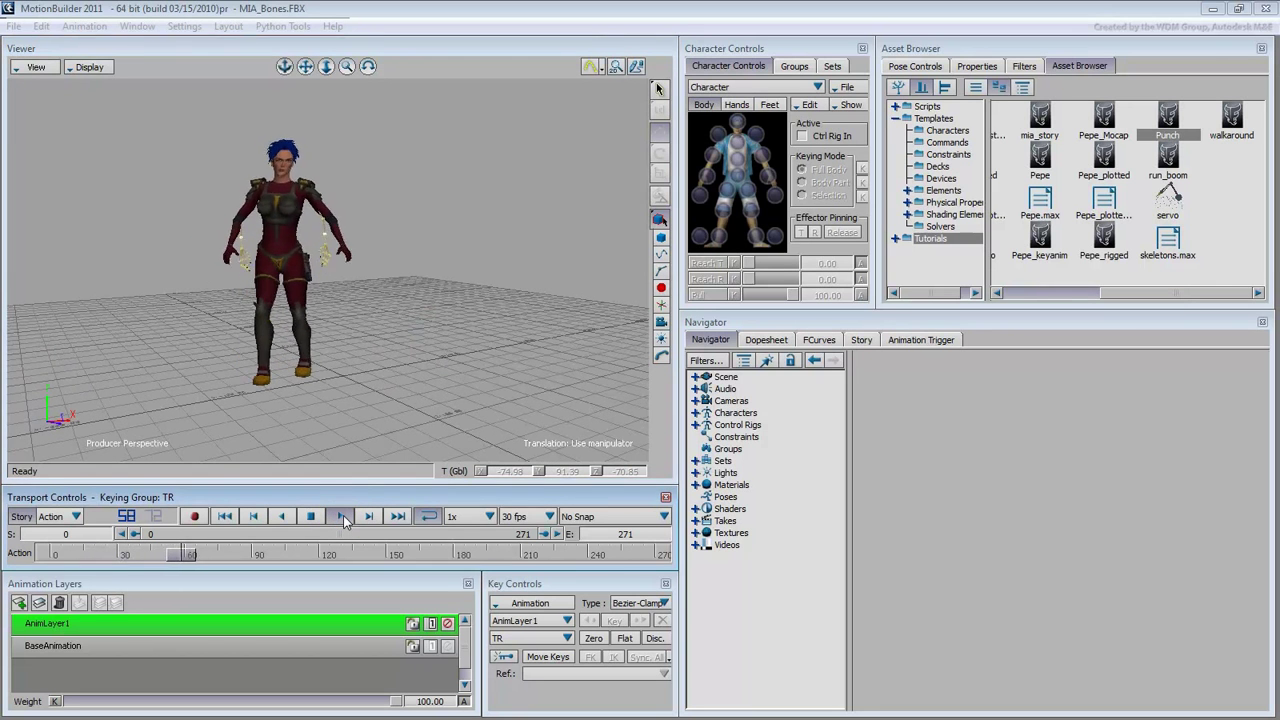